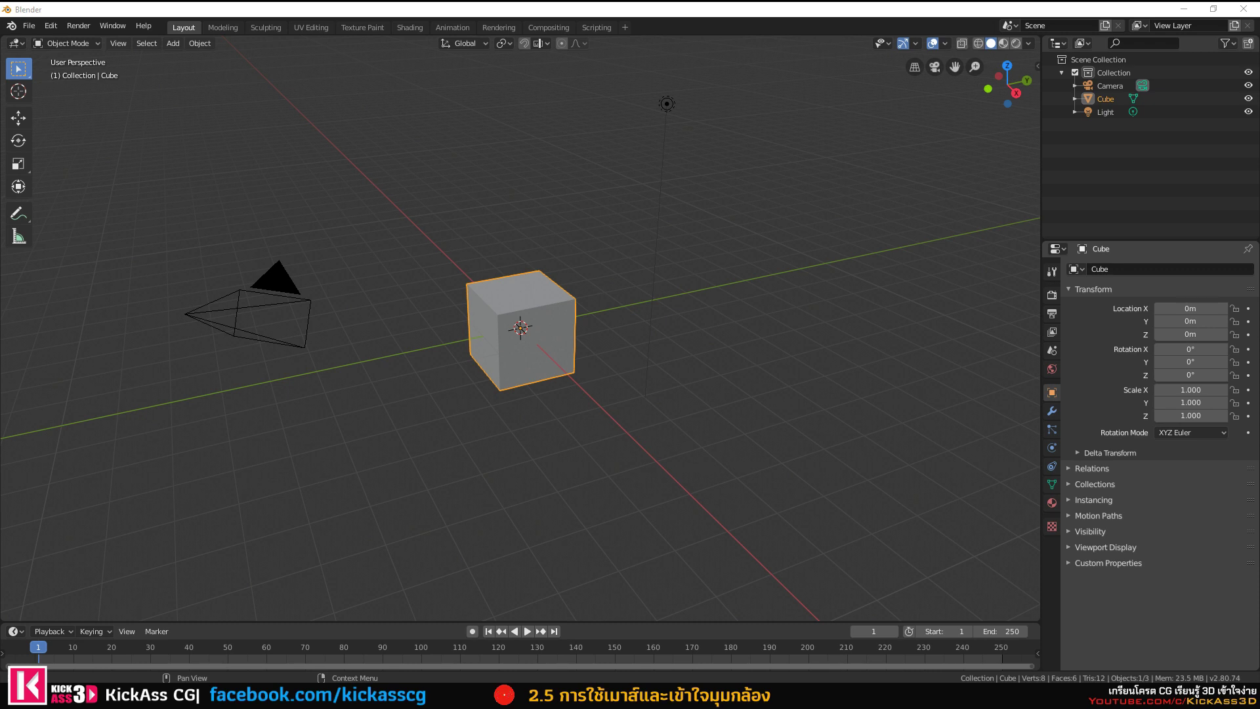
Select the camera, cube and light in turn, viewing the light's and cube's context menus.
left_click(285, 296)
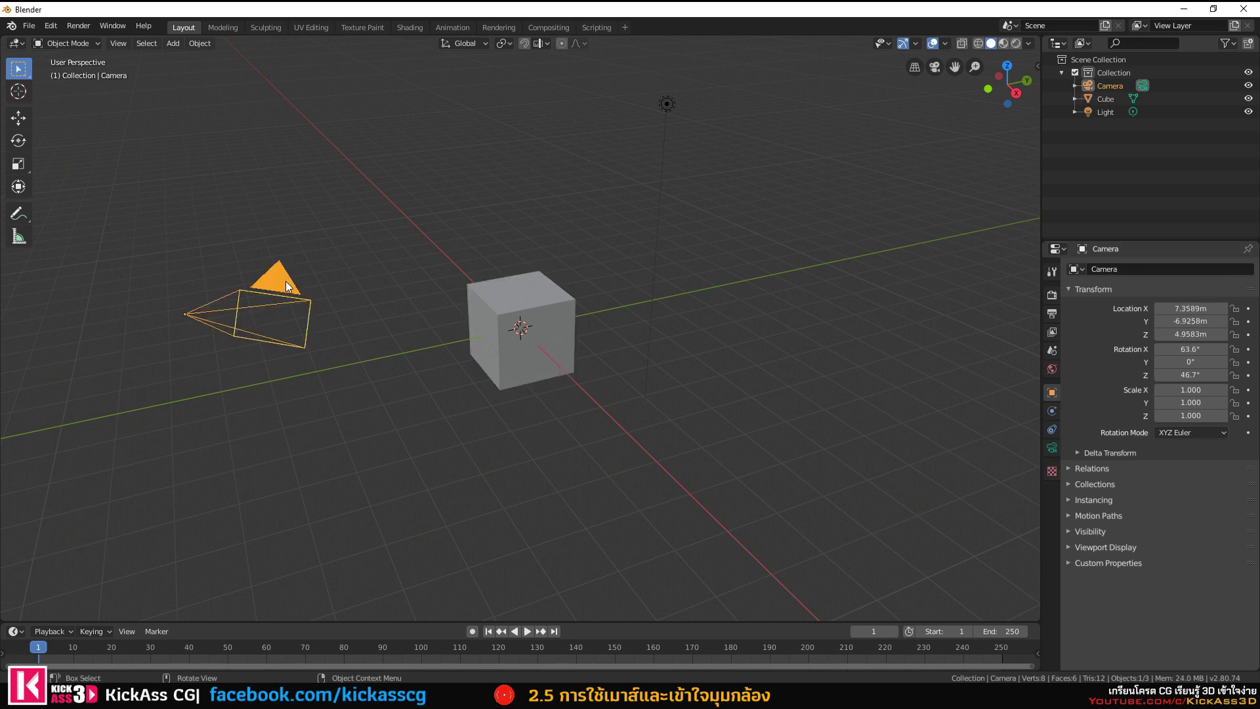
left_click(495, 318)
left_click(666, 104)
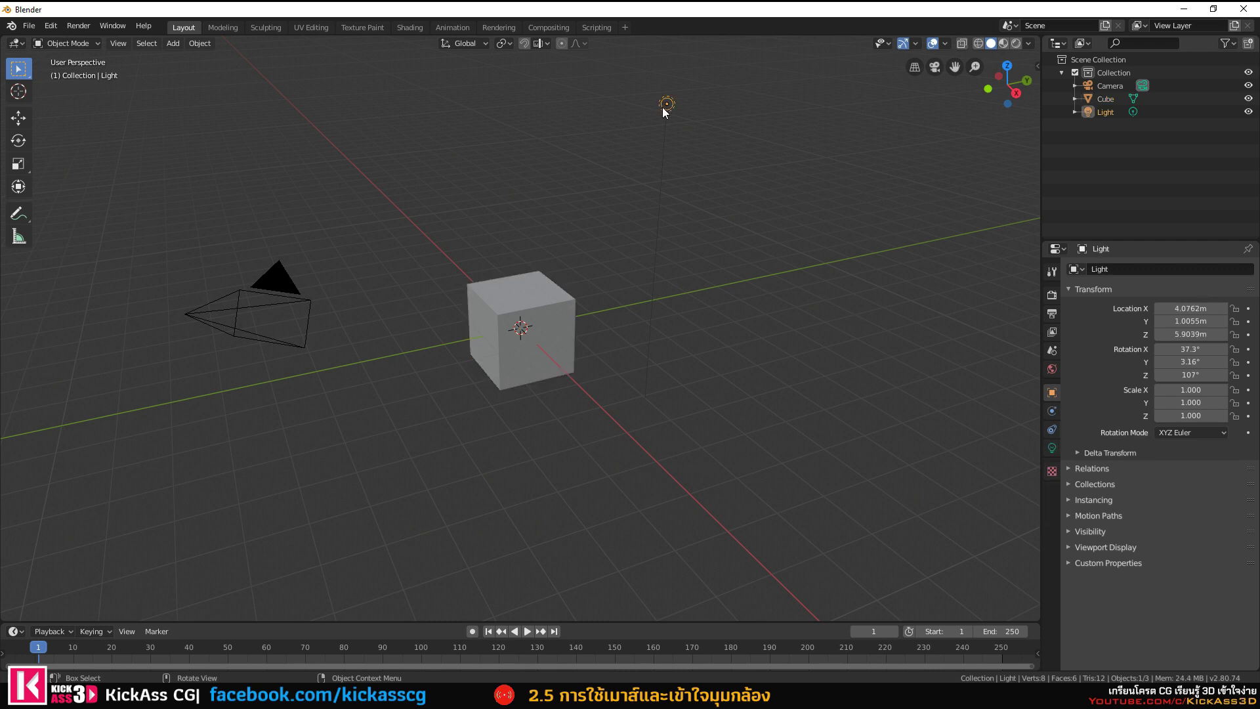
right_click(579, 184)
left_click(526, 289)
right_click(625, 246)
mouse_move(571, 279)
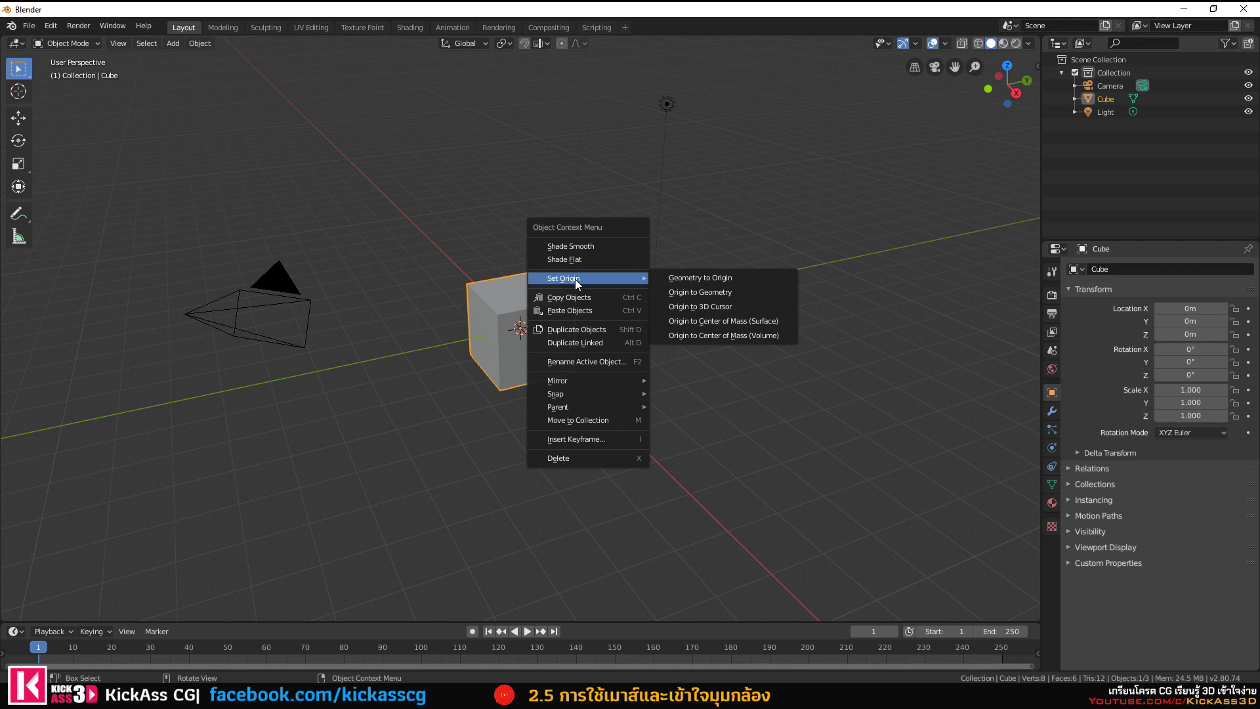
Check the camera, light and cube context menus again, then deselect every object.
left_click(284, 286)
right_click(284, 286)
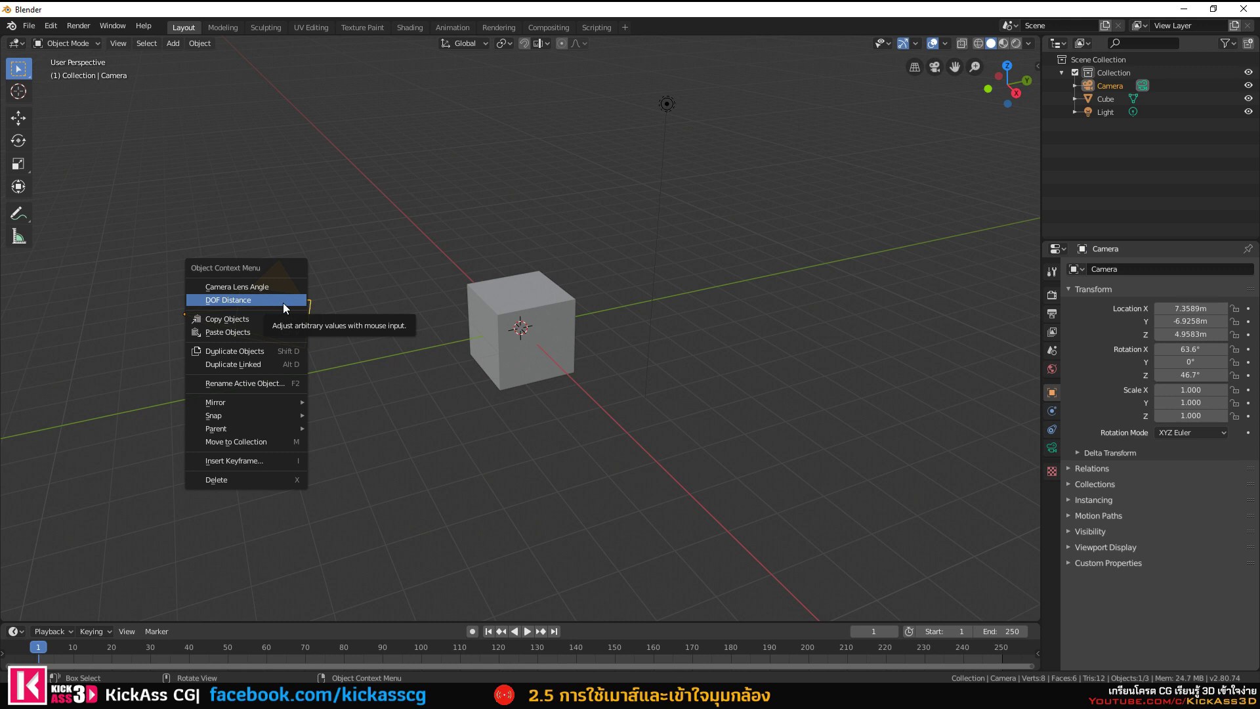
left_click(669, 105)
right_click(671, 108)
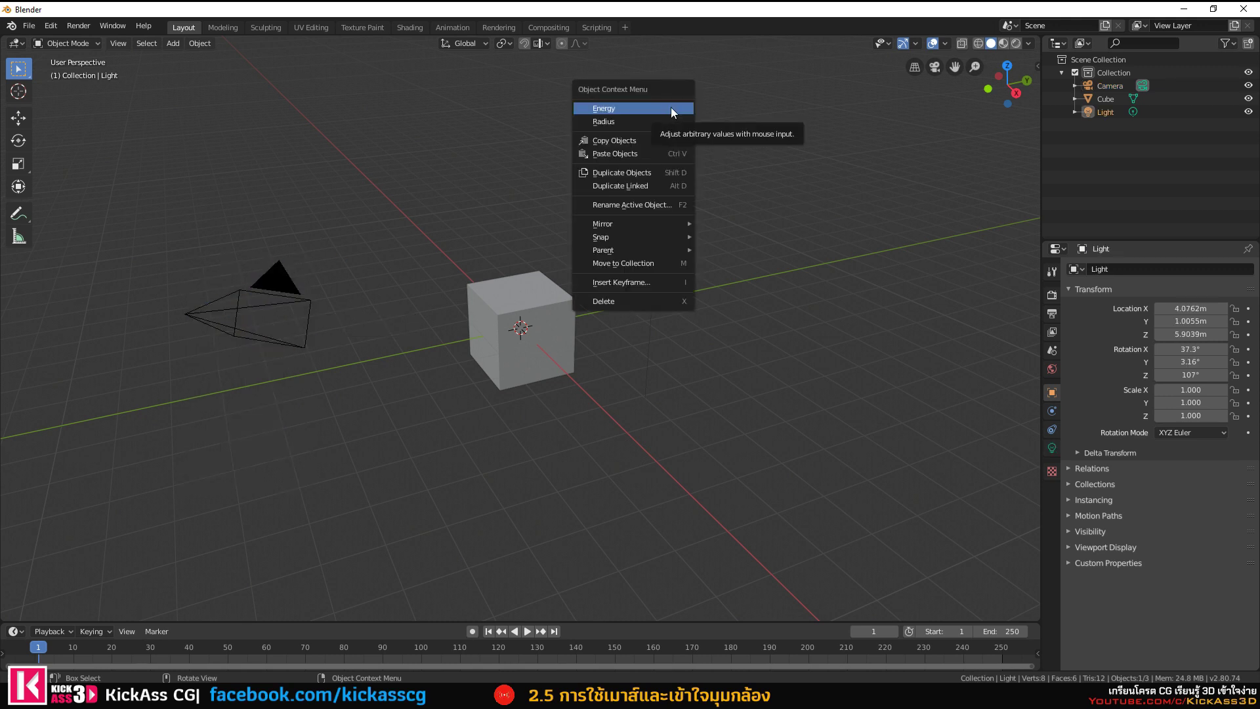
left_click(537, 309)
left_click(268, 301)
left_click(533, 300)
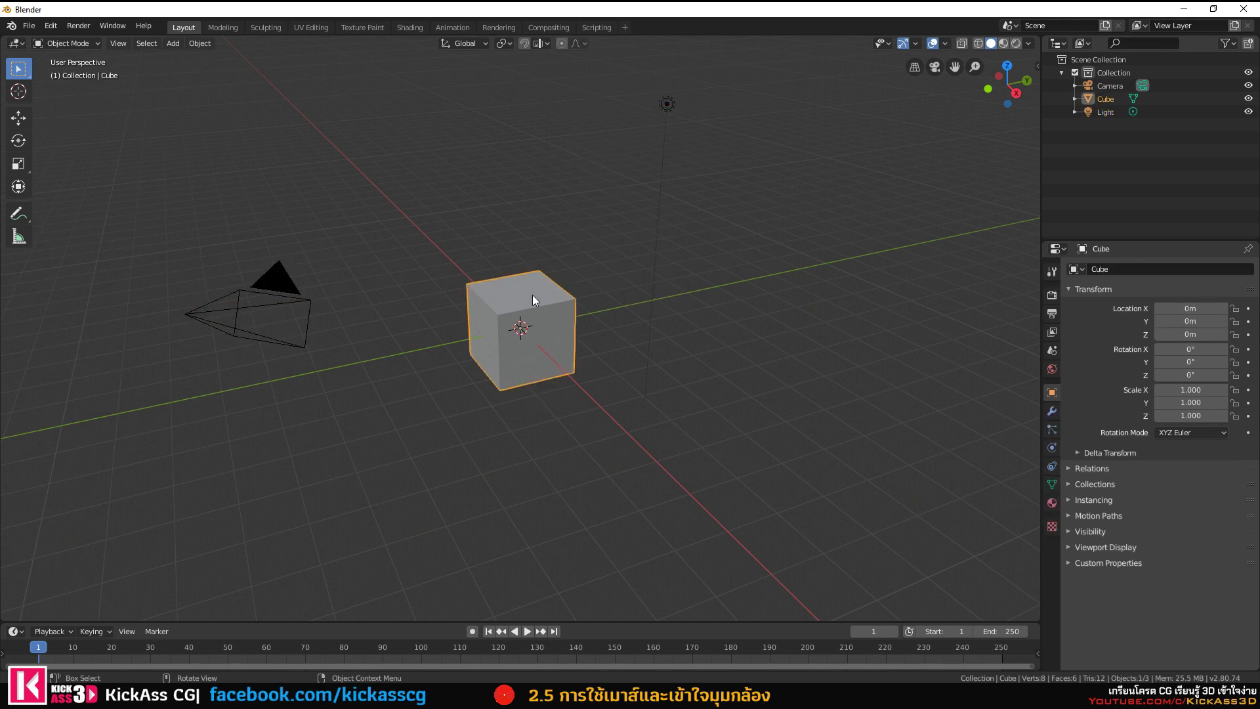
right_click(453, 209)
left_click(559, 210)
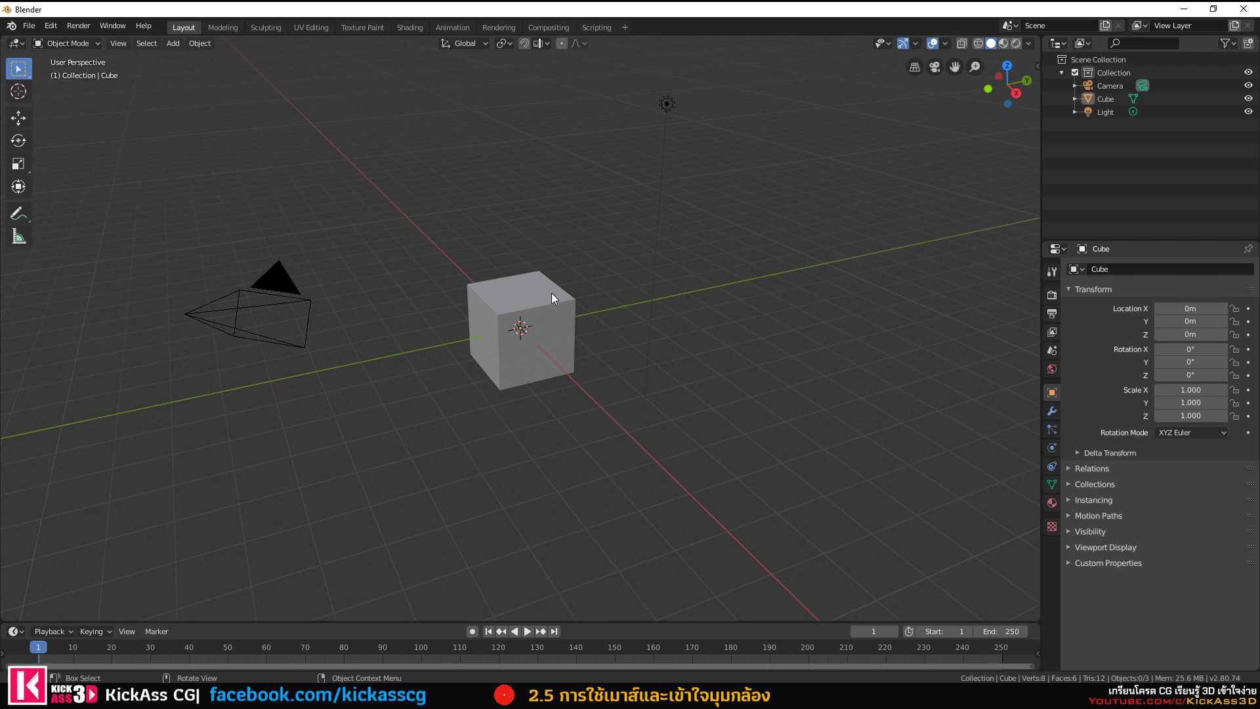
Orbit around the cube to a higher viewpoint and zoom the view.
mouse_move(537, 290)
middle_mouse_down()
mouse_move(558, 262)
mouse_move(605, 281)
mouse_move(606, 343)
mouse_move(512, 340)
mouse_move(420, 288)
mouse_move(341, 269)
mouse_move(514, 272)
mouse_move(564, 286)
middle_mouse_up()
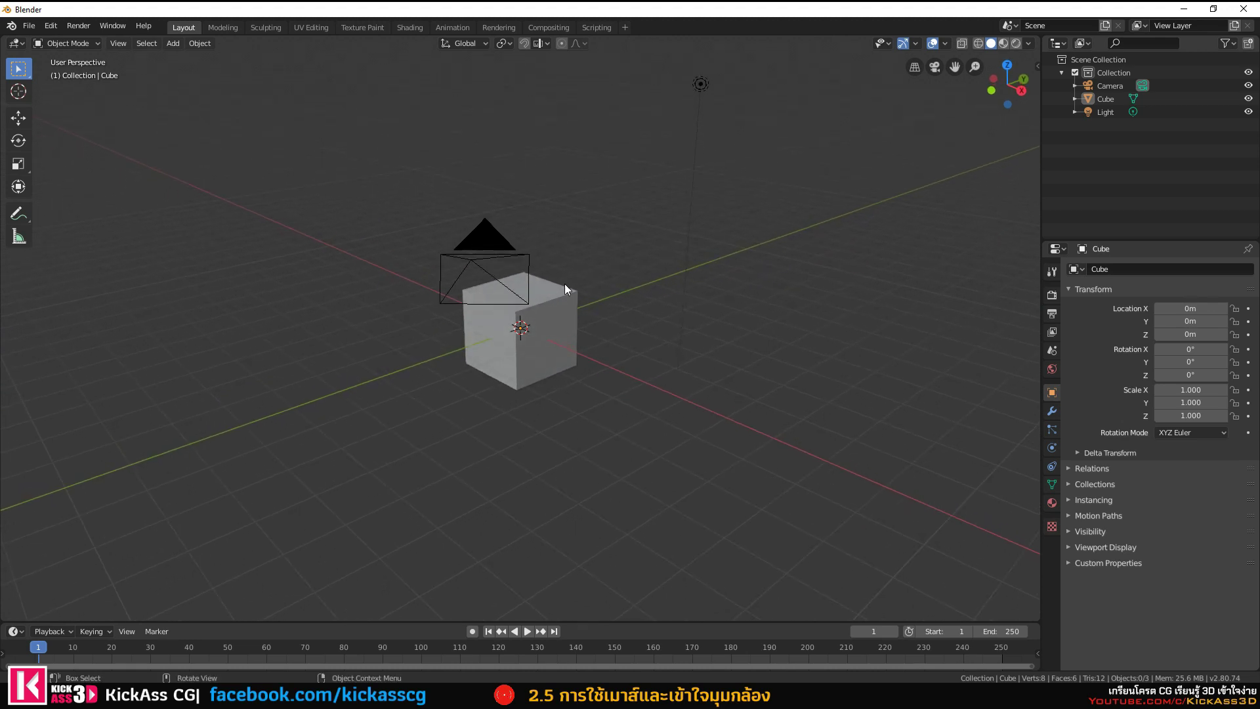
mouse_move(580, 278)
middle_mouse_down()
mouse_move(483, 286)
mouse_move(583, 292)
mouse_move(461, 284)
mouse_move(587, 299)
mouse_move(636, 291)
mouse_move(432, 281)
mouse_move(429, 292)
middle_mouse_up()
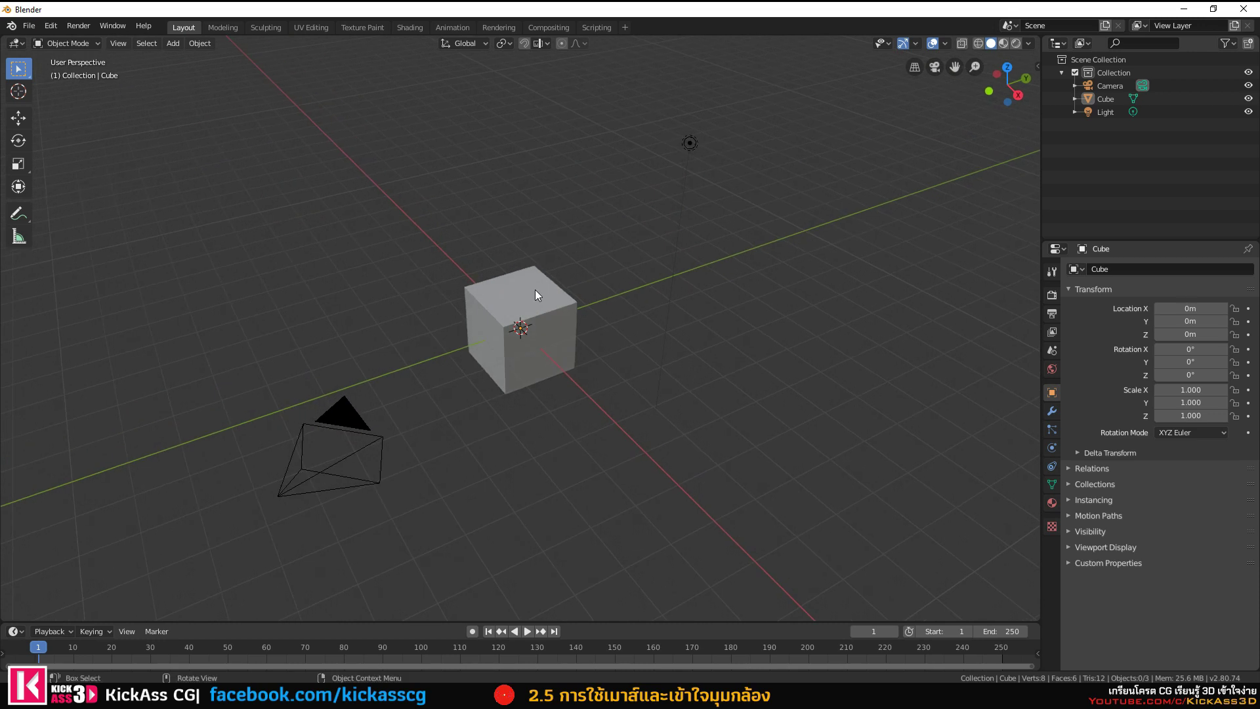
scroll(537, 295, "down", 1)
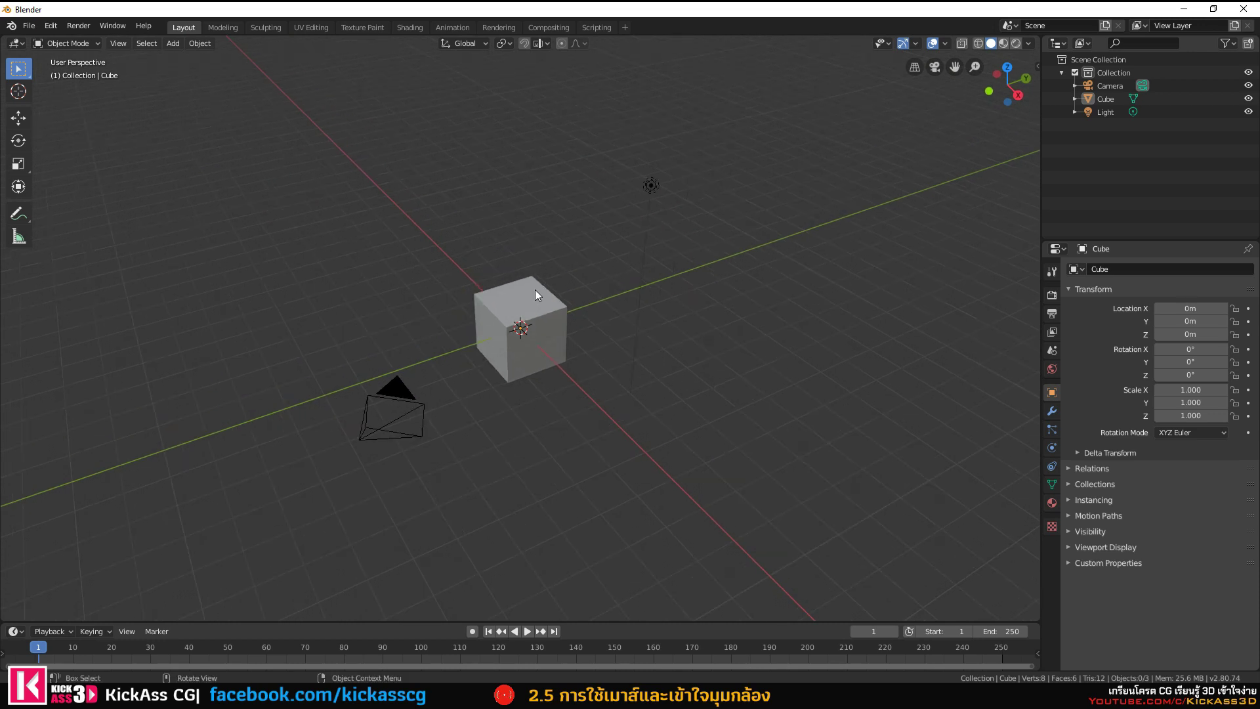
mouse_move(534, 297)
middle_mouse_down()
mouse_move(476, 277)
mouse_move(525, 230)
mouse_move(562, 286)
mouse_move(518, 295)
middle_mouse_up()
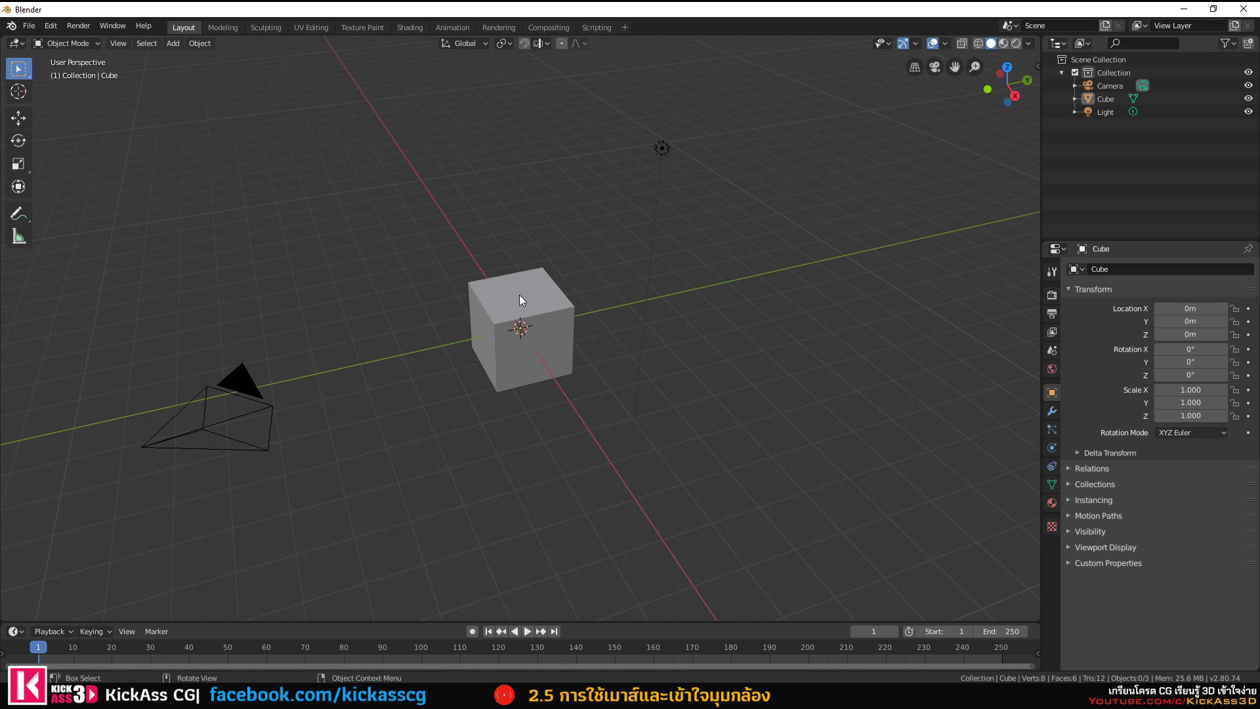
mouse_move(519, 304)
middle_mouse_down()
mouse_move(500, 281)
mouse_move(580, 262)
mouse_move(549, 309)
mouse_move(511, 264)
mouse_move(806, 301)
middle_mouse_up()
mouse_move(522, 299)
middle_mouse_down()
mouse_move(668, 303)
mouse_move(551, 309)
middle_mouse_up()
scroll(552, 309, "down", 1)
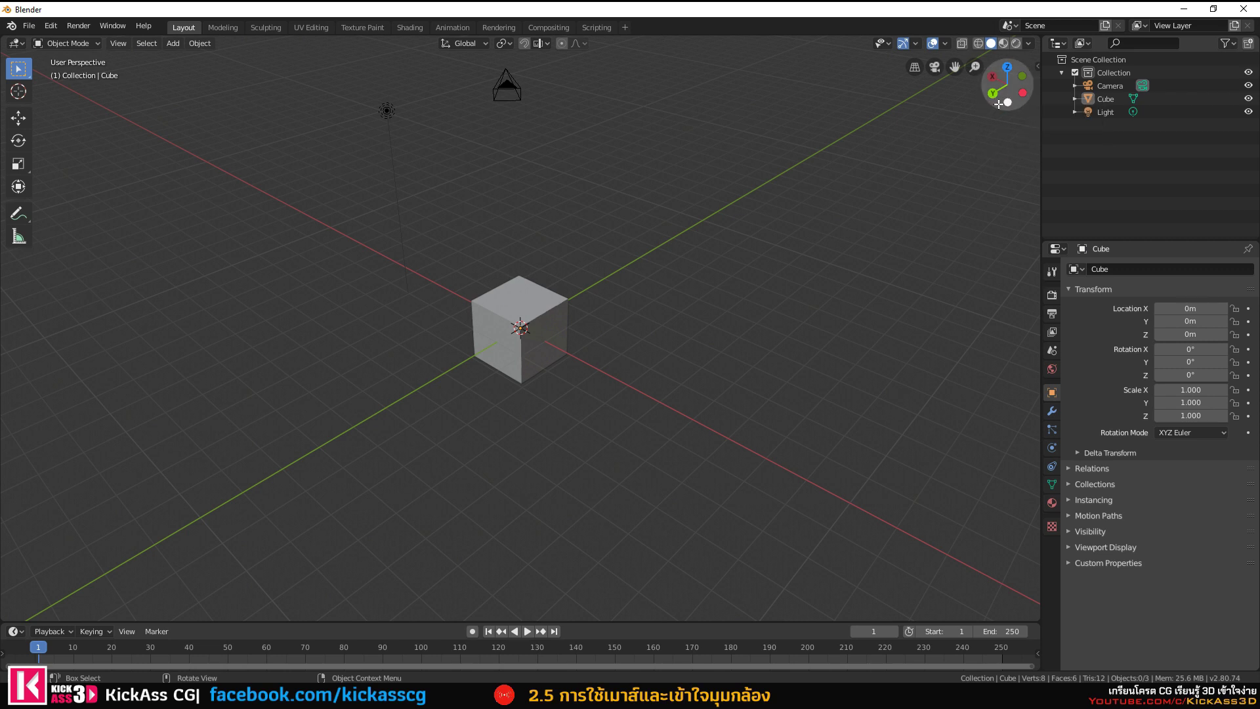
Orbit with the navigation gizmo through frontal and near top-down views of the cube.
mouse_move(1009, 92)
left_mouse_down()
mouse_move(1025, 92)
mouse_move(1011, 90)
left_mouse_up()
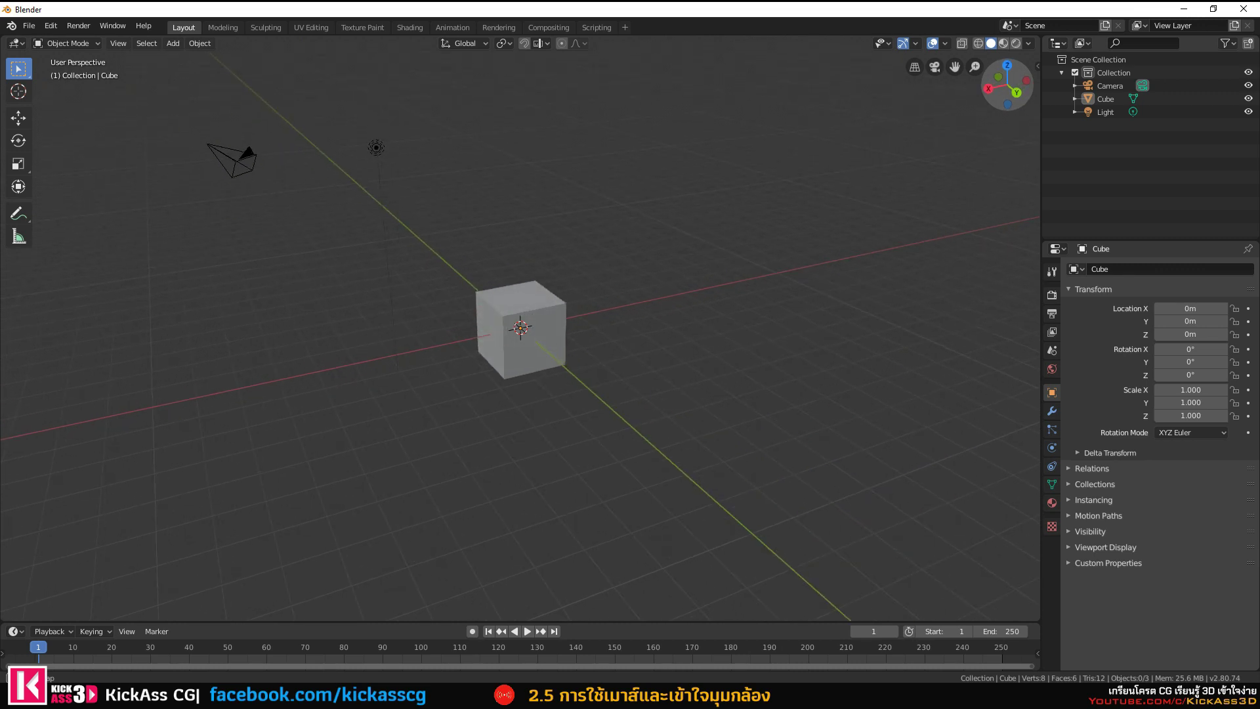
left_click_drag(1011, 90, 998, 91)
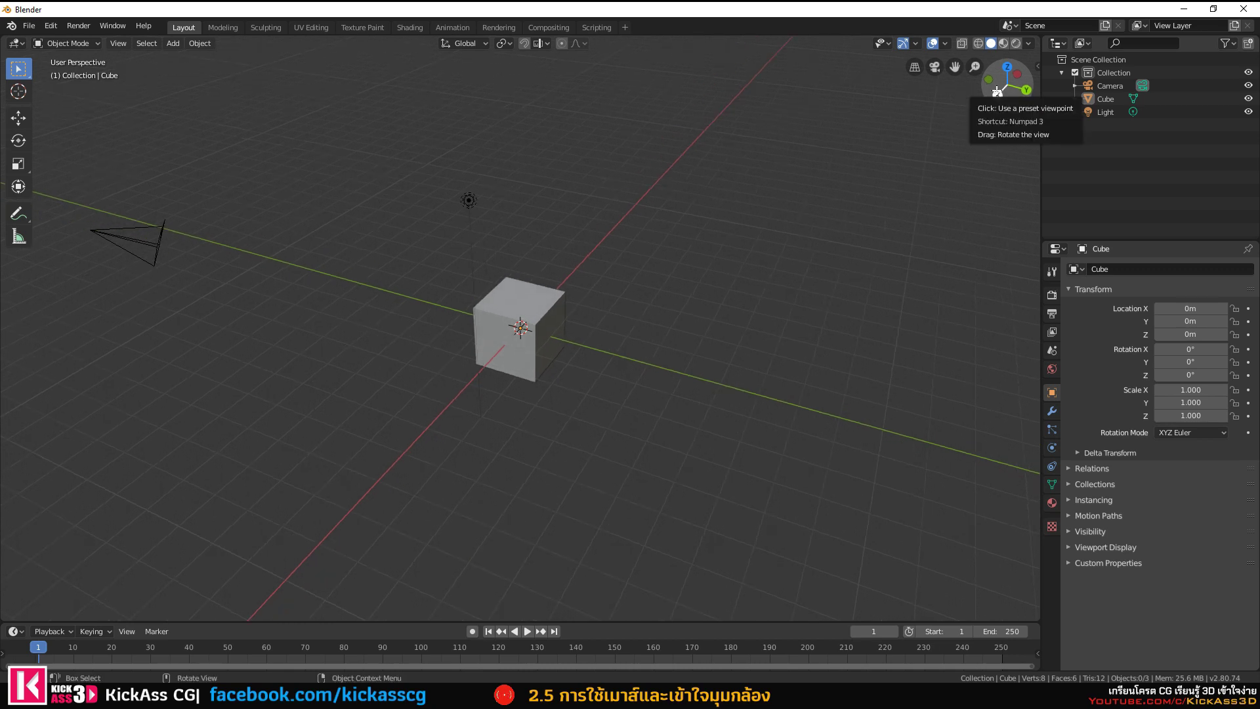
mouse_move(612, 278)
middle_mouse_down()
mouse_move(533, 278)
mouse_move(510, 295)
mouse_move(631, 267)
mouse_move(546, 313)
mouse_move(580, 278)
mouse_move(635, 290)
middle_mouse_up()
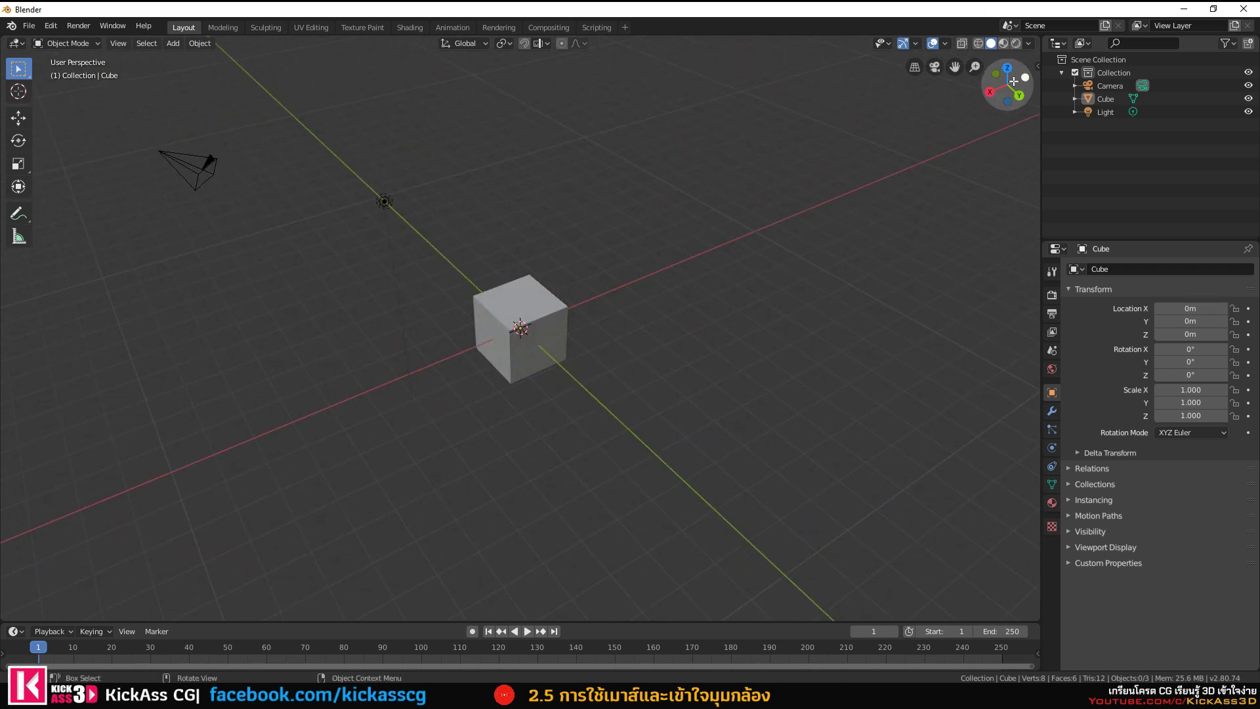
mouse_move(1005, 89)
left_mouse_down()
mouse_move(995, 94)
mouse_move(1011, 90)
left_mouse_up()
mouse_move(1008, 84)
left_mouse_down()
mouse_move(997, 79)
mouse_move(1011, 73)
mouse_move(998, 88)
left_mouse_up()
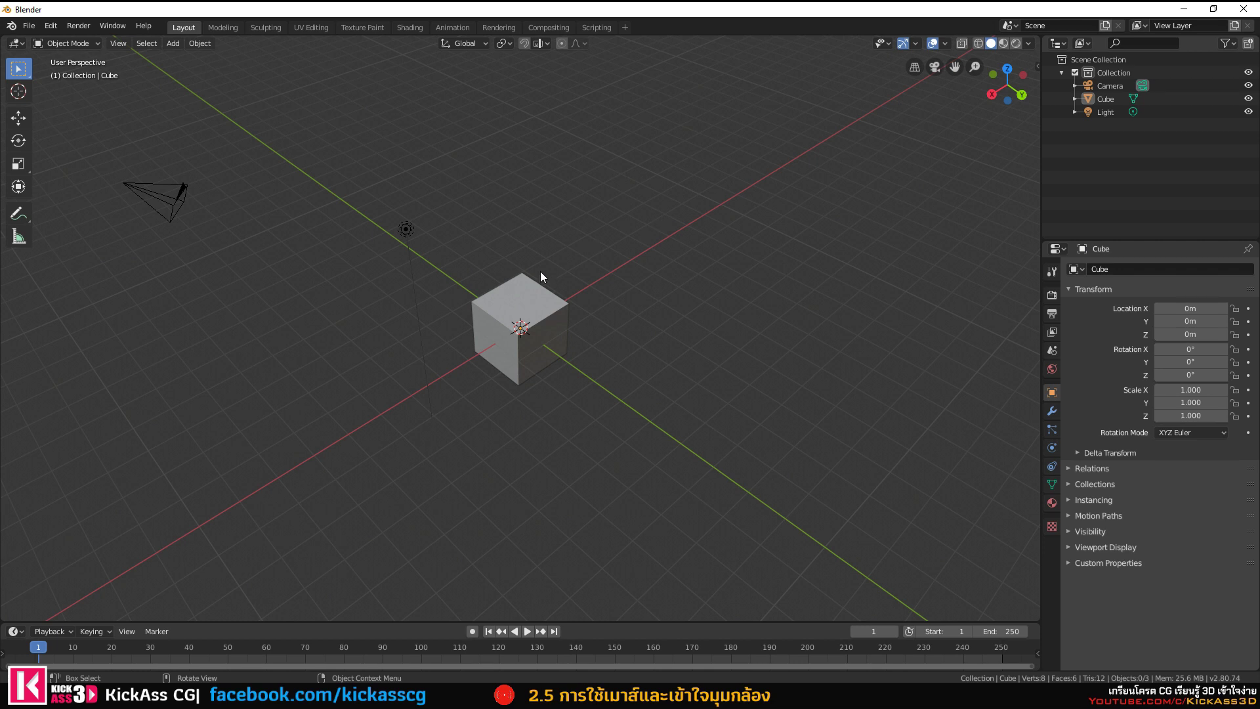
Zoom in closer to the cube and orbit slightly around it.
scroll(541, 270, "up", 2)
scroll(541, 270, "up", 2)
scroll(535, 266, "up", 1)
mouse_move(530, 261)
middle_mouse_down()
mouse_move(562, 273)
mouse_move(550, 248)
mouse_move(636, 302)
mouse_move(646, 254)
mouse_move(763, 245)
mouse_move(604, 293)
mouse_move(698, 202)
mouse_move(703, 313)
mouse_move(526, 273)
mouse_move(391, 278)
mouse_move(804, 293)
mouse_move(351, 322)
mouse_move(820, 292)
mouse_move(526, 278)
mouse_move(867, 277)
mouse_move(616, 290)
mouse_move(581, 278)
mouse_move(577, 260)
middle_mouse_up()
scroll(549, 247, "down", 3)
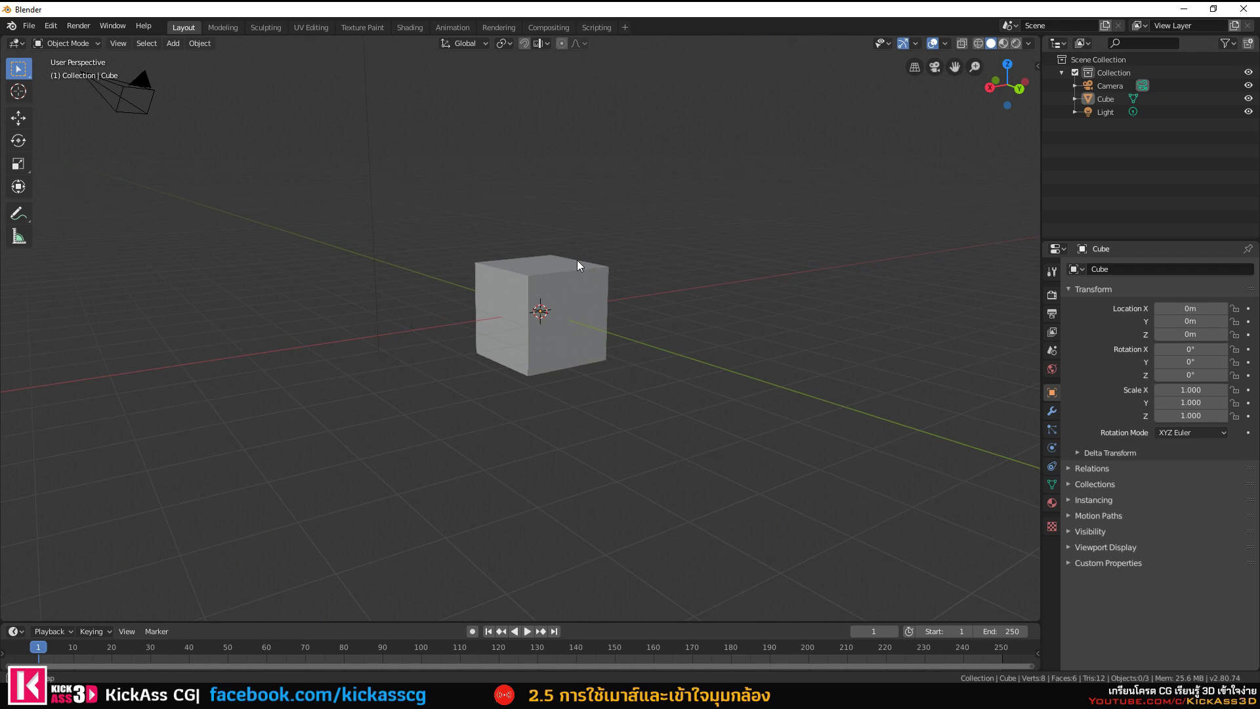
Pan the view sideways until the cube sits slightly right of centre, camera out of frame.
mouse_move(755, 274)
middle_mouse_down("shift")
mouse_move(550, 294)
mouse_move(932, 297)
mouse_move(551, 293)
mouse_move(820, 278)
mouse_move(707, 285)
mouse_move(804, 293)
middle_mouse_up("shift")
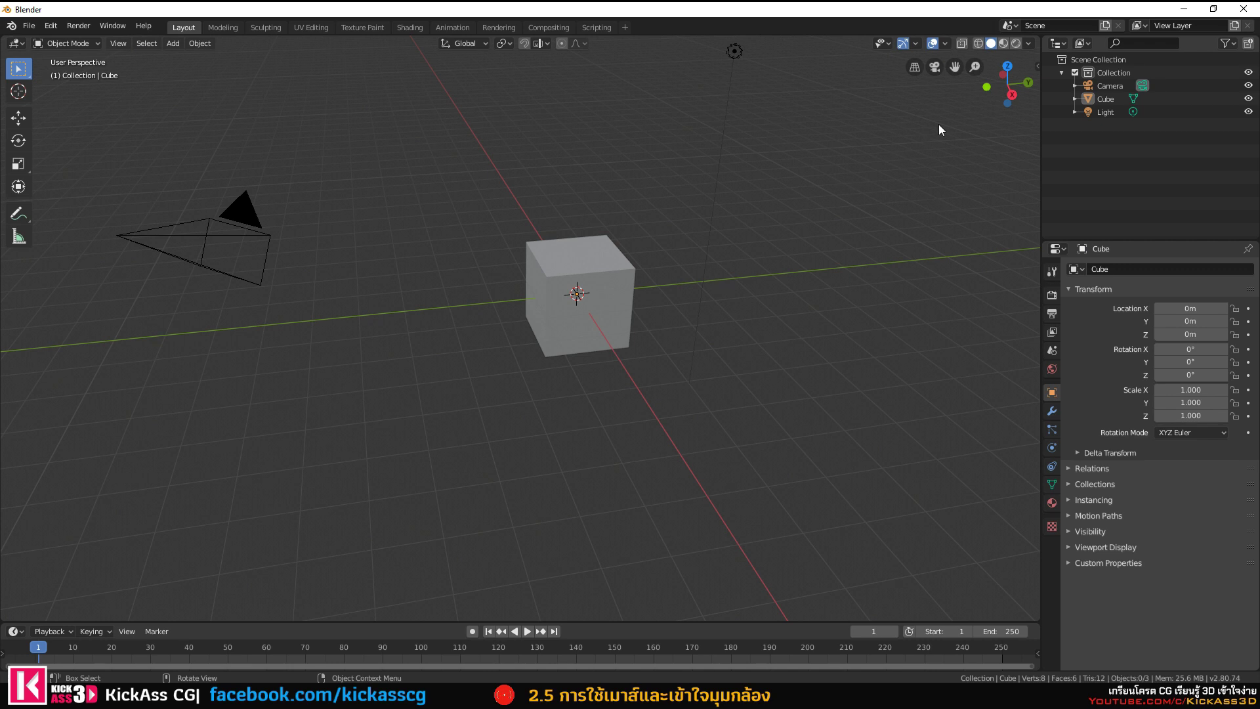
left_click_drag(1000, 82, 998, 82)
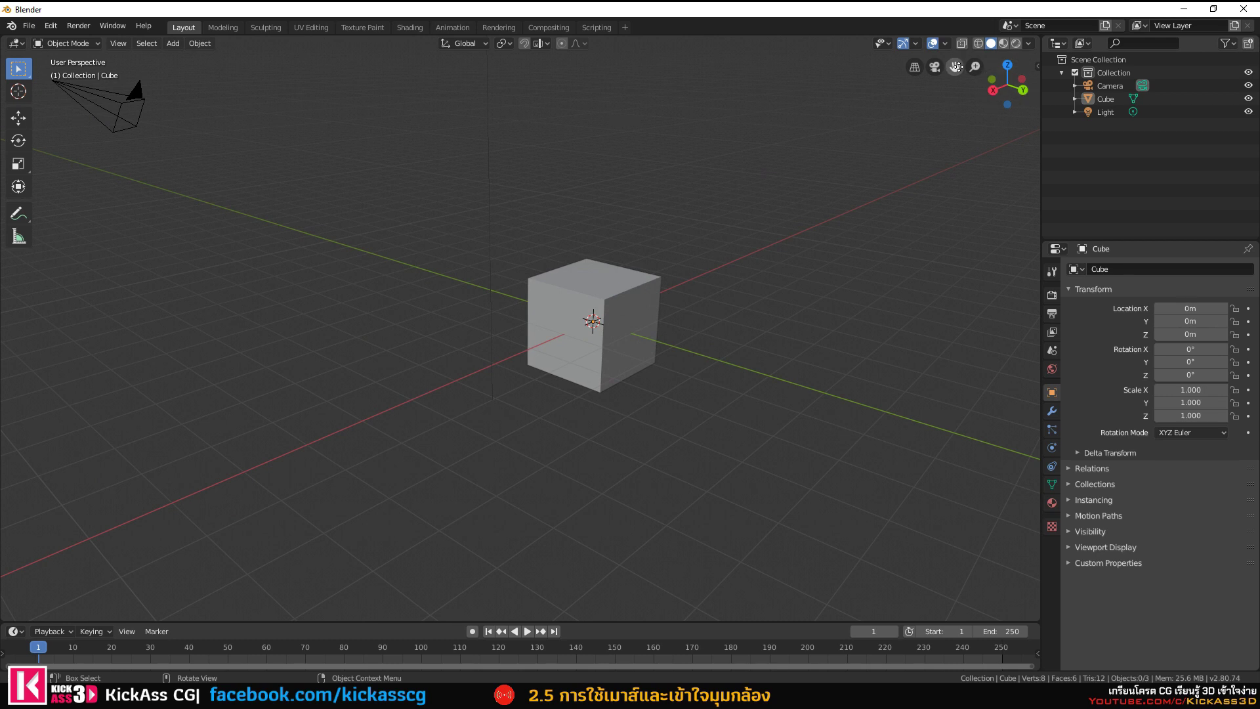
mouse_move(956, 66)
left_mouse_down()
mouse_move(907, 73)
mouse_move(757, 45)
mouse_move(622, 56)
mouse_move(1111, 53)
mouse_move(773, 50)
mouse_move(953, 53)
mouse_move(926, 54)
left_mouse_up()
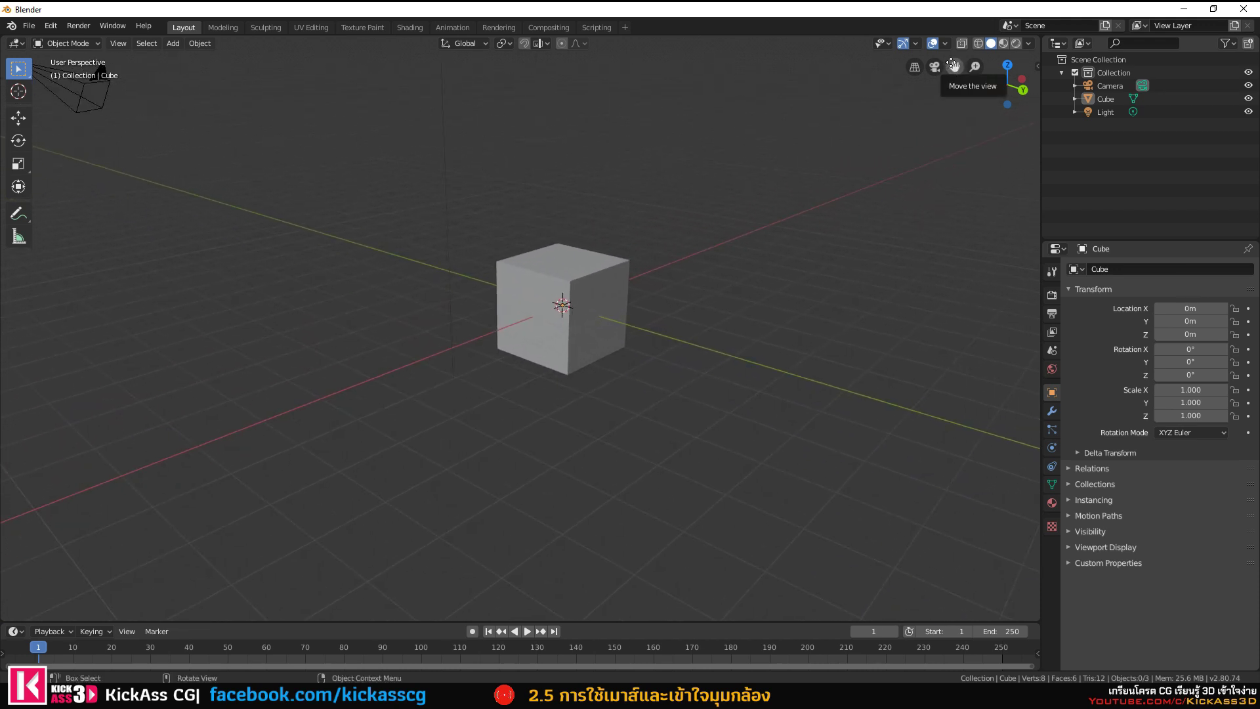
mouse_move(952, 63)
left_mouse_down()
mouse_move(750, 44)
mouse_move(1003, 63)
mouse_move(862, 74)
left_mouse_up()
mouse_move(2, 98)
left_mouse_down()
mouse_move(168, 88)
mouse_move(99, 112)
mouse_move(4, 101)
mouse_move(112, 95)
mouse_move(155, 70)
mouse_move(132, 92)
mouse_move(955, 66)
left_mouse_up()
Zoom out and orbit the view around the cube from several angles.
scroll(885, 104, "down", 3)
scroll(854, 144, "down", 4)
mouse_move(796, 192)
middle_mouse_down()
mouse_move(672, 344)
mouse_move(632, 338)
mouse_move(656, 322)
middle_mouse_up()
left_click_drag(955, 66, 907, 126)
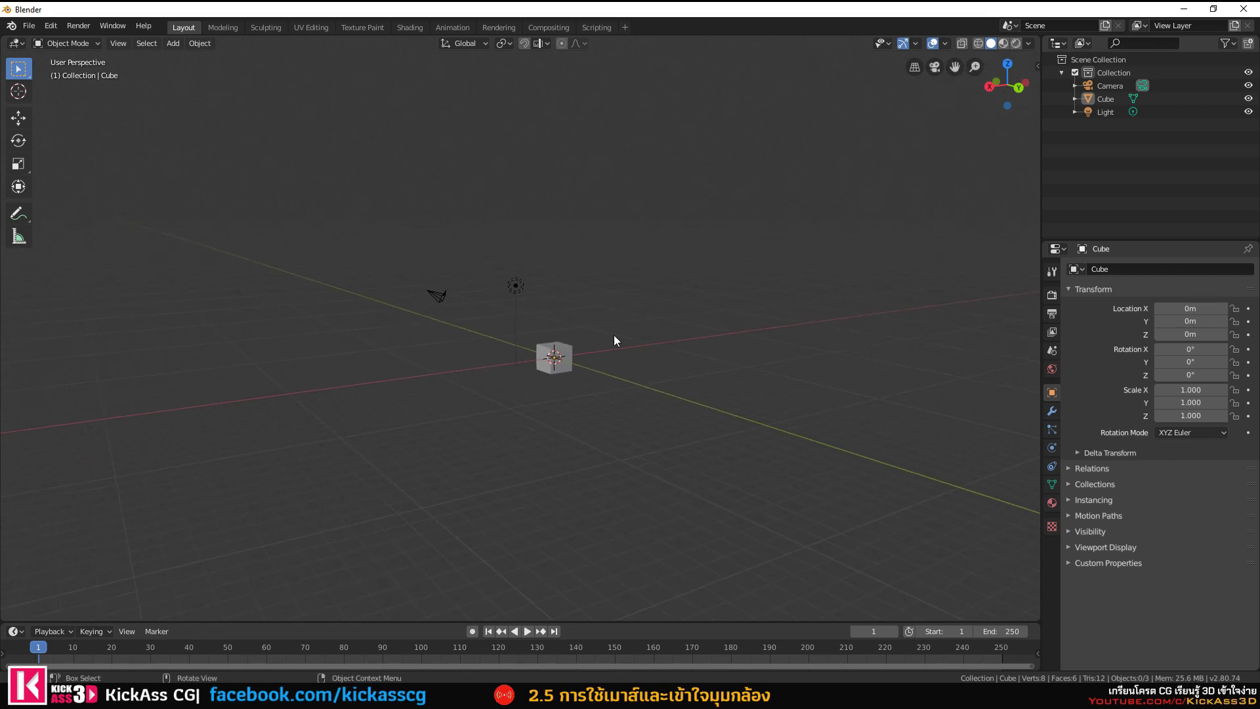
mouse_move(600, 348)
middle_mouse_down()
mouse_move(530, 373)
mouse_move(606, 363)
mouse_move(610, 345)
mouse_move(668, 325)
mouse_move(597, 323)
mouse_move(701, 320)
middle_mouse_up()
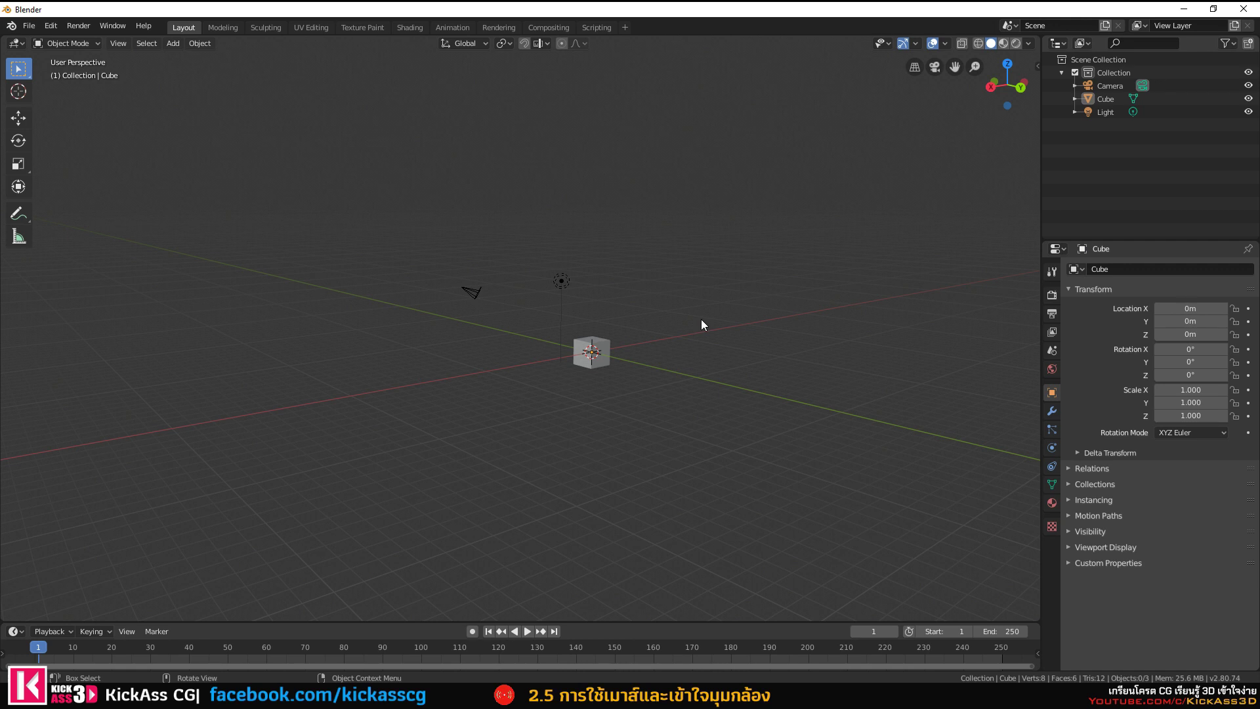
middle_click_drag(701, 325, 381, 163)
mouse_move(567, 284)
middle_mouse_down()
mouse_move(640, 274)
mouse_move(573, 313)
mouse_move(559, 295)
middle_mouse_up()
scroll(559, 292, "down", 2)
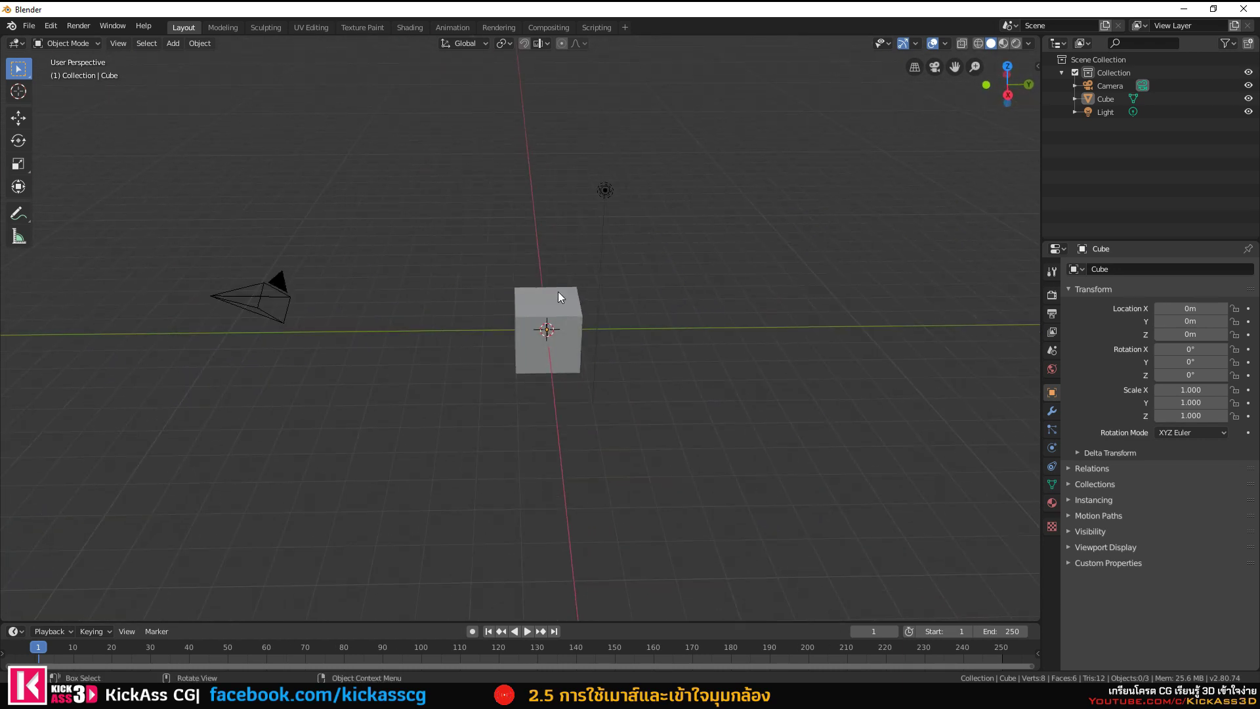
mouse_move(553, 306)
middle_mouse_down()
mouse_move(640, 296)
mouse_move(537, 296)
middle_mouse_up()
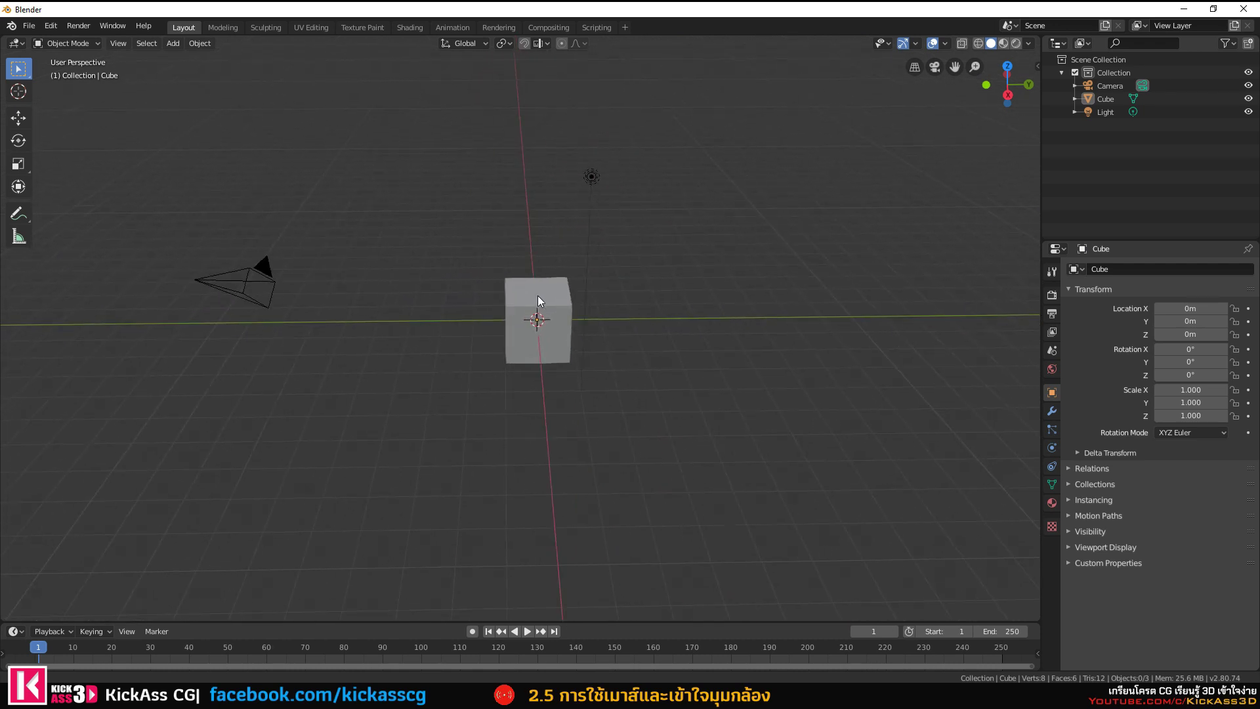
Re-centre the cube, camera and light in view and orbit to a higher angle.
left_click_drag(951, 68, 959, 82)
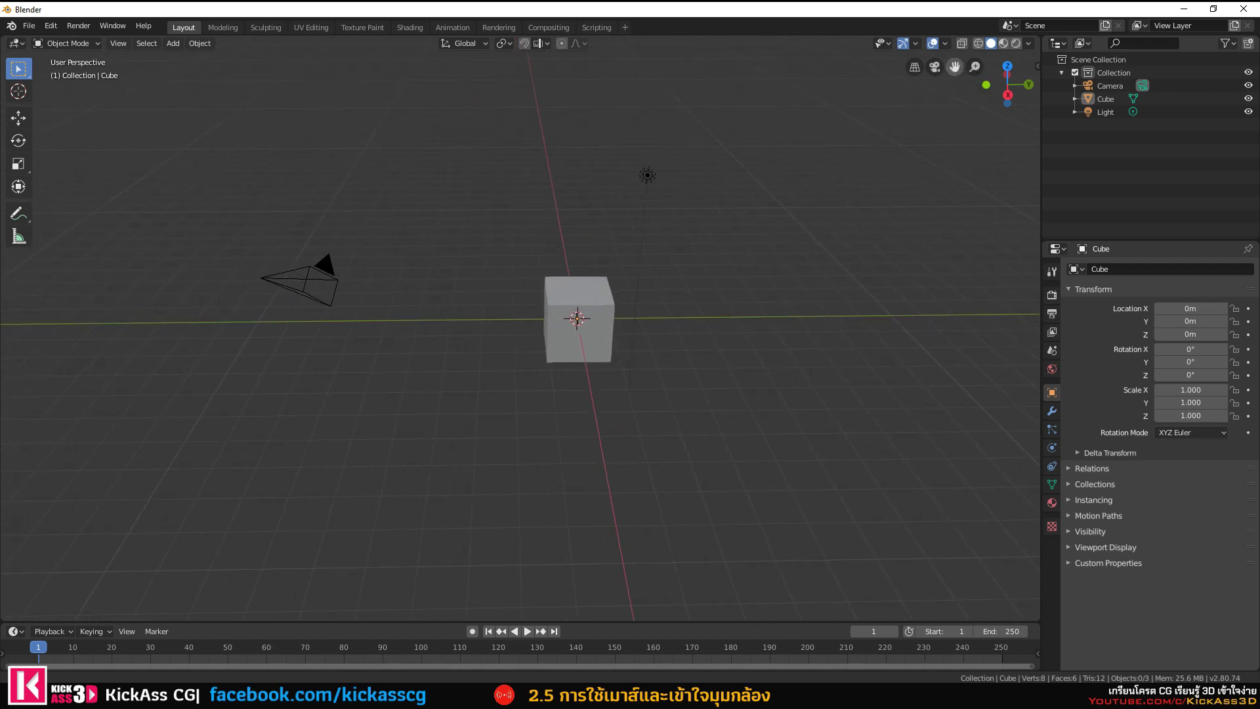
middle_click_drag(944, 99, 932, 143, "shift")
mouse_move(955, 67)
left_mouse_down()
mouse_move(741, 88)
mouse_move(460, 92)
mouse_move(919, 98)
left_mouse_up()
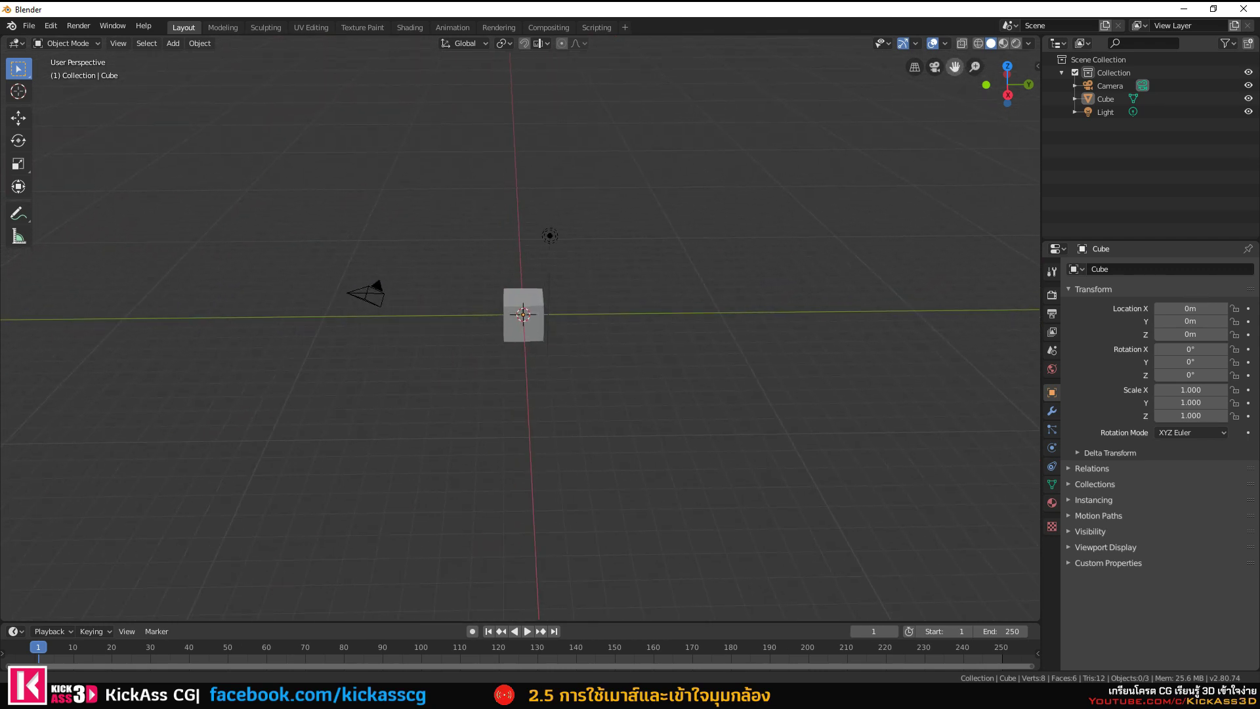
scroll(596, 158, "up", 3)
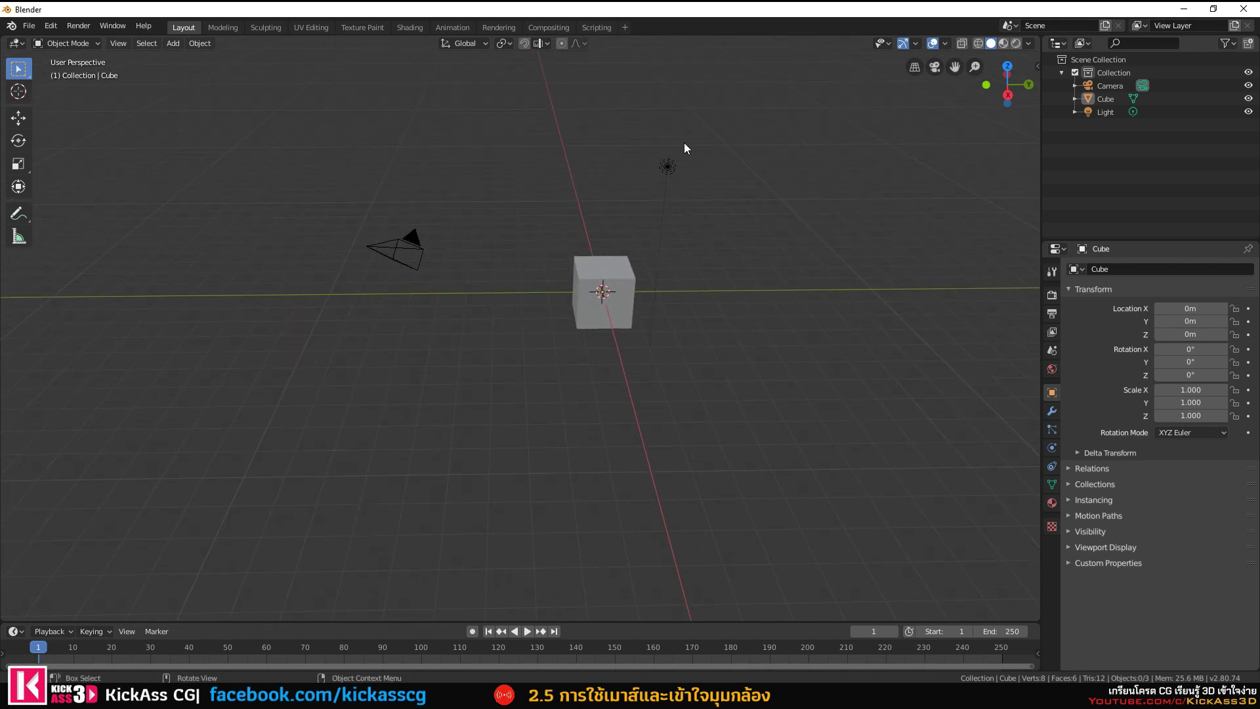
mouse_move(1001, 80)
left_mouse_down()
mouse_move(1024, 98)
mouse_move(1014, 89)
left_mouse_up()
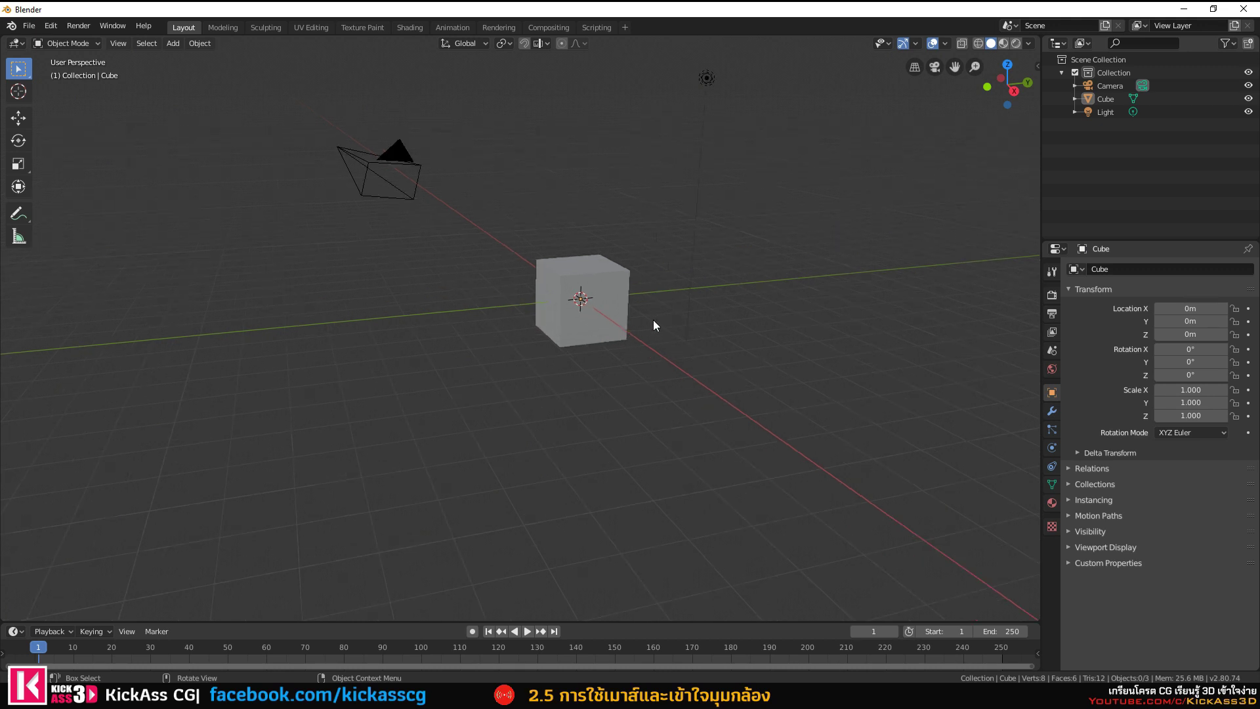
scroll(653, 320, "up", 3)
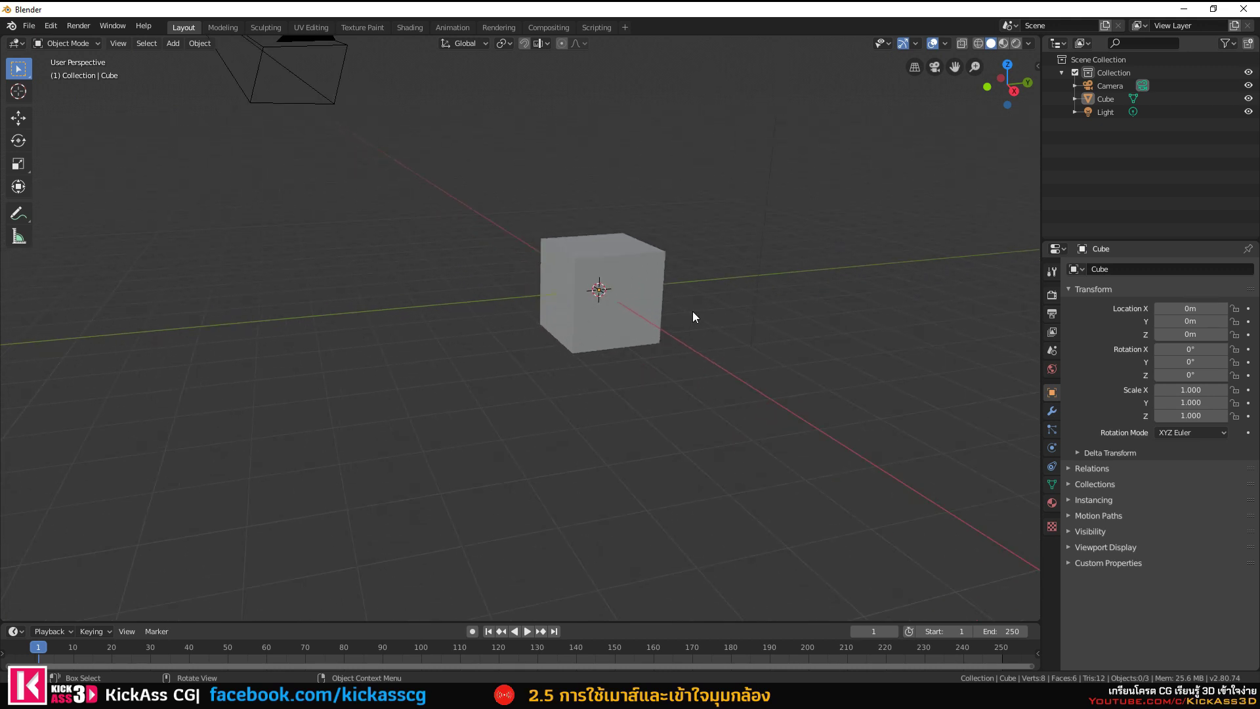
key("shift")
mouse_move(700, 294)
middle_mouse_down("shift")
mouse_move(579, 344)
mouse_move(586, 318)
mouse_move(636, 304)
mouse_move(625, 315)
middle_mouse_up("shift")
scroll(625, 316, "up", 1)
scroll(625, 315, "down", 3)
scroll(625, 315, "down", 4)
scroll(625, 315, "down", 1)
scroll(627, 317, "up", 8)
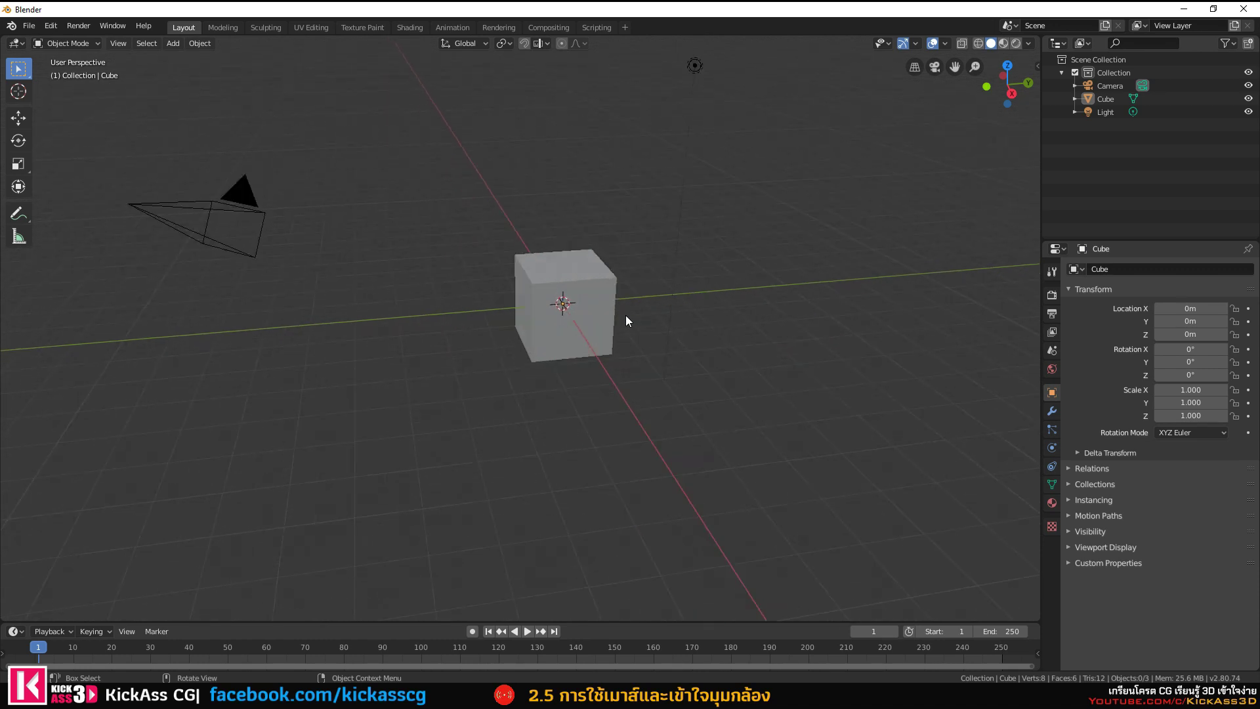
scroll(626, 317, "up", 3)
scroll(627, 317, "down", 3)
scroll(627, 321, "up", 2)
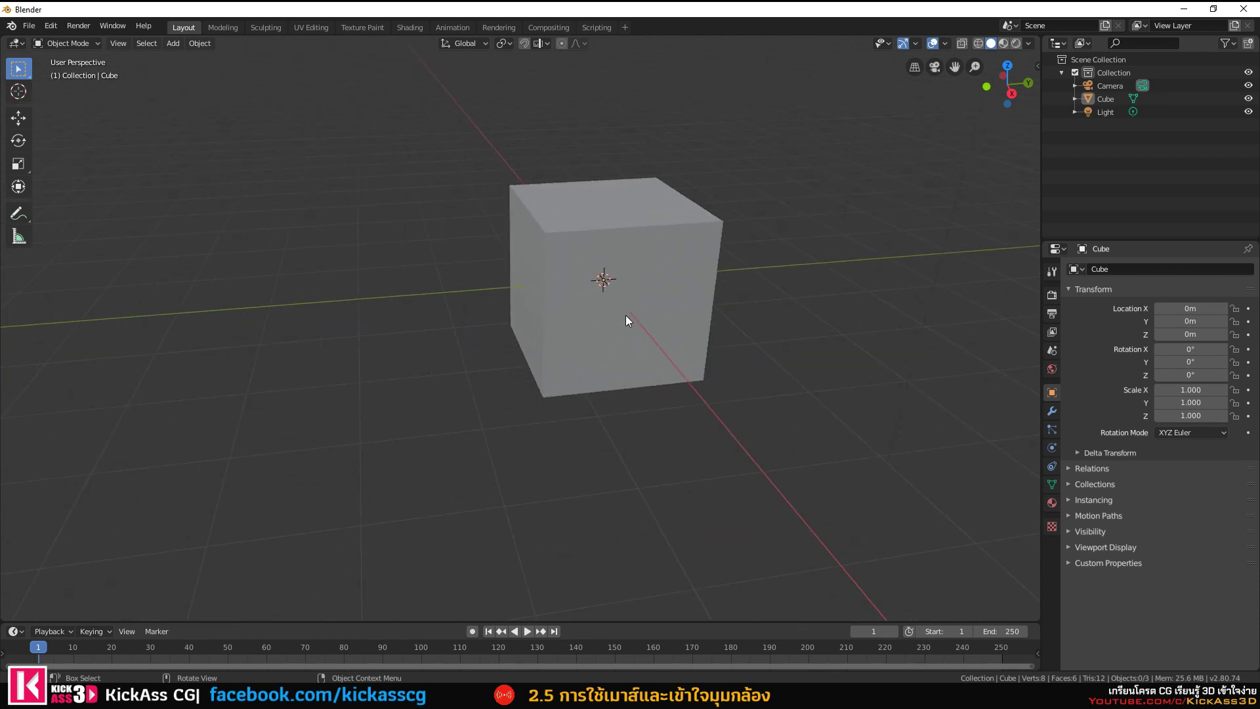
scroll(644, 313, "down", 2)
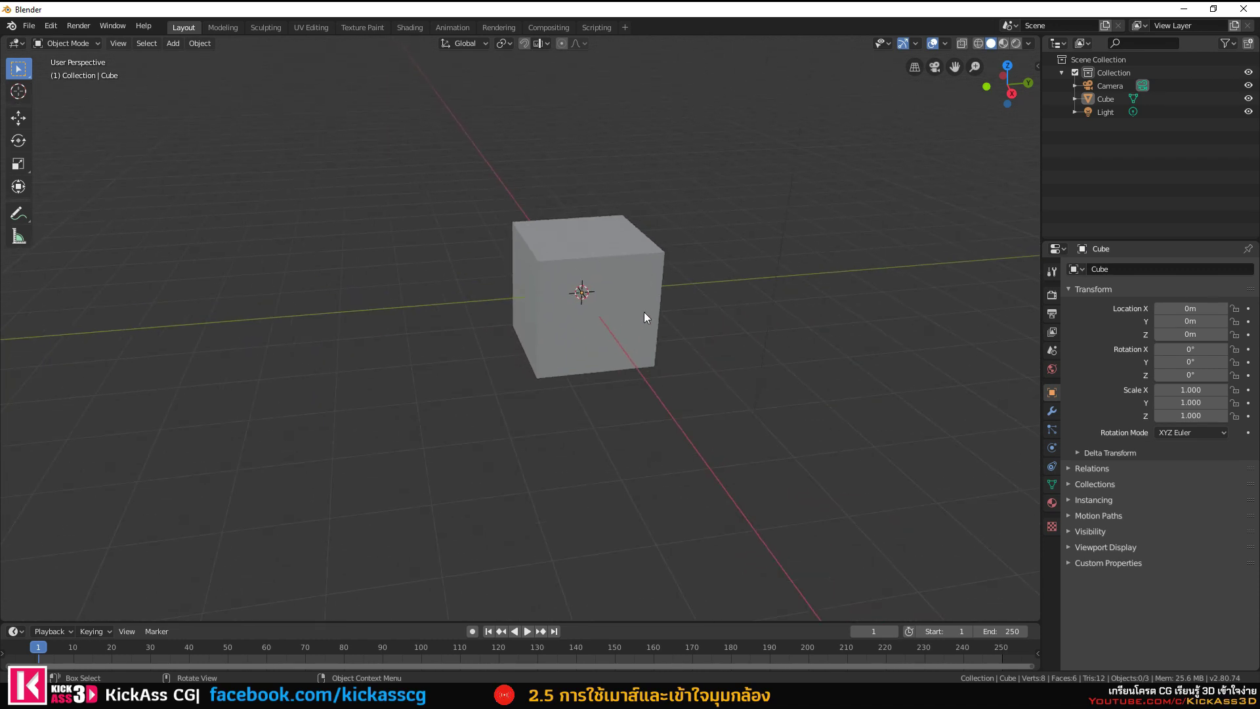
scroll(644, 312, "up", 2)
scroll(644, 313, "up", 1)
scroll(644, 312, "down", 1)
mouse_move(655, 309)
middle_mouse_down()
mouse_move(599, 329)
mouse_move(481, 335)
mouse_move(591, 306)
middle_mouse_up()
scroll(494, 336, "down", 2)
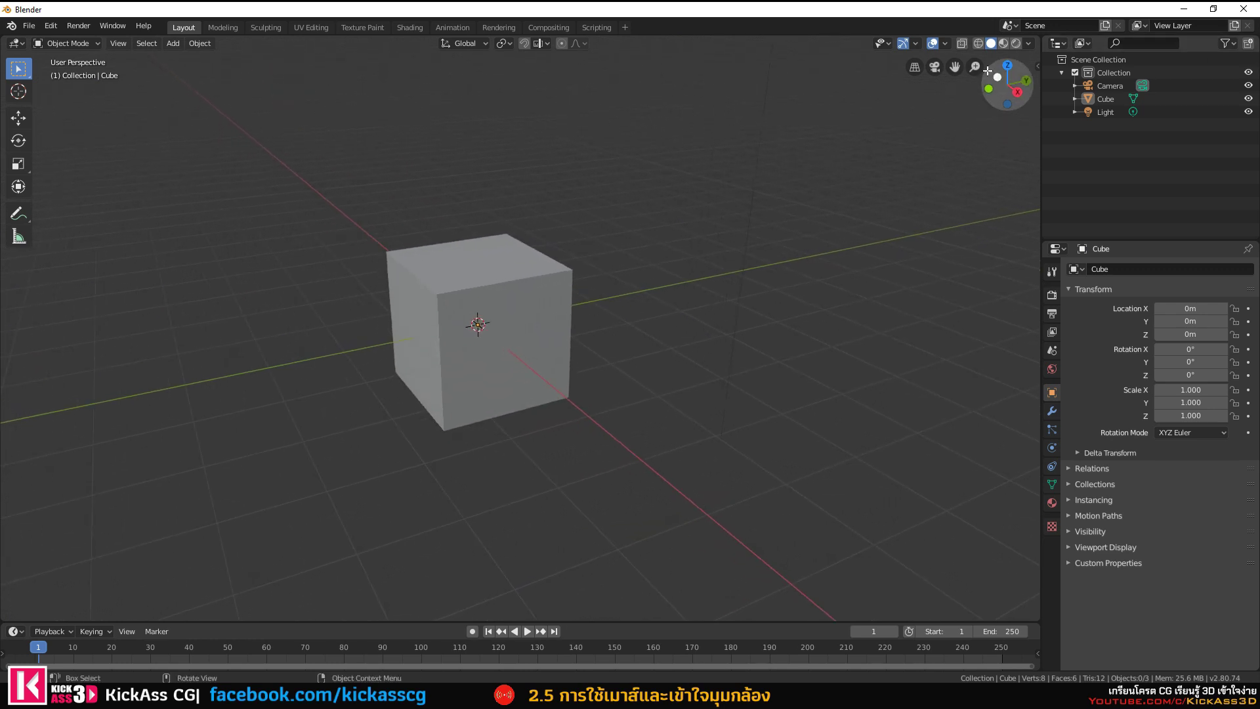
left_click_drag(976, 67, 965, 64)
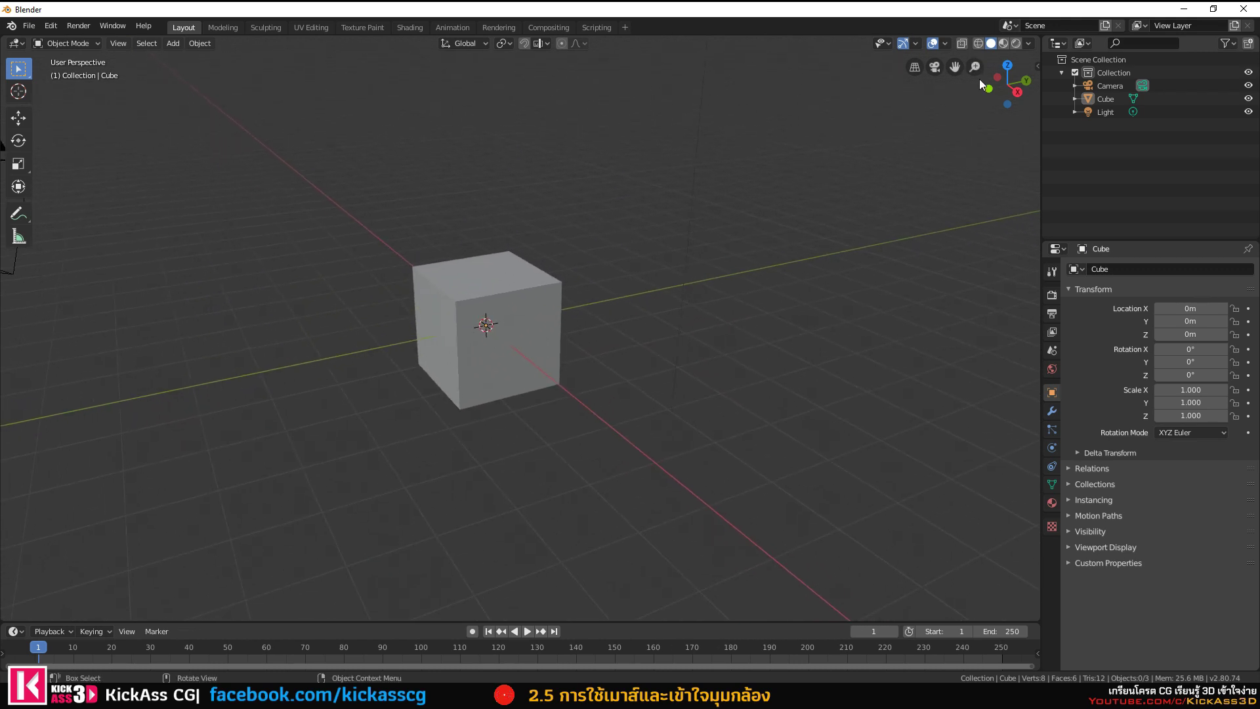
mouse_move(972, 69)
left_mouse_down()
mouse_move(974, 98)
mouse_move(974, 62)
mouse_move(974, 85)
left_mouse_up()
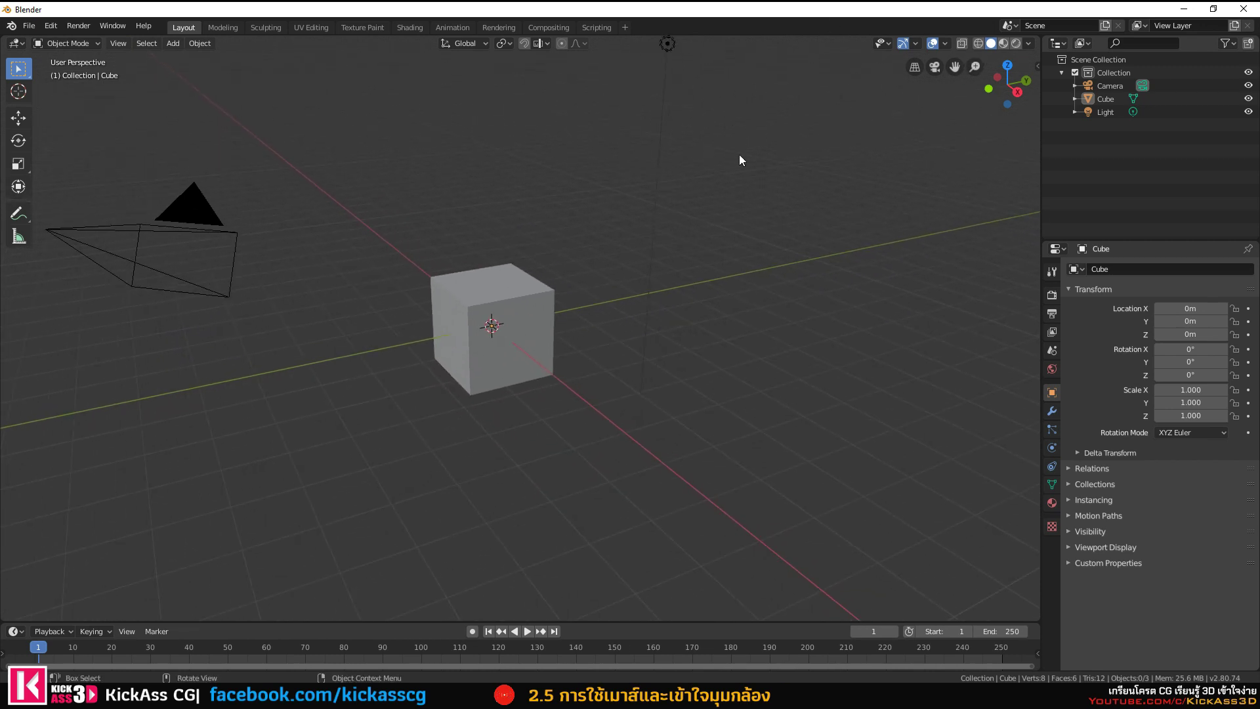
mouse_move(641, 275)
middle_mouse_down()
mouse_move(630, 270)
mouse_move(738, 256)
mouse_move(701, 256)
middle_mouse_up()
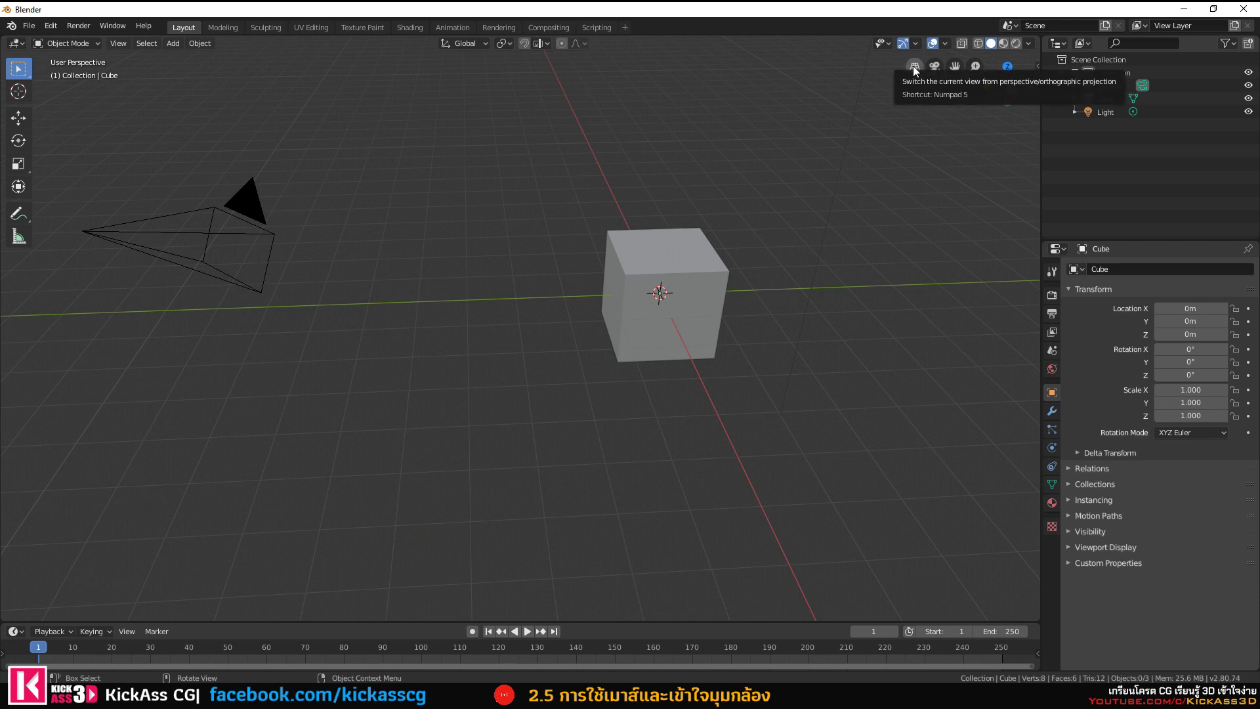
Orbit the scene in orthographic projection, then return to perspective and zoom toward the cube.
left_click(915, 67)
mouse_move(793, 165)
middle_mouse_down()
mouse_move(813, 211)
mouse_move(853, 193)
middle_mouse_up()
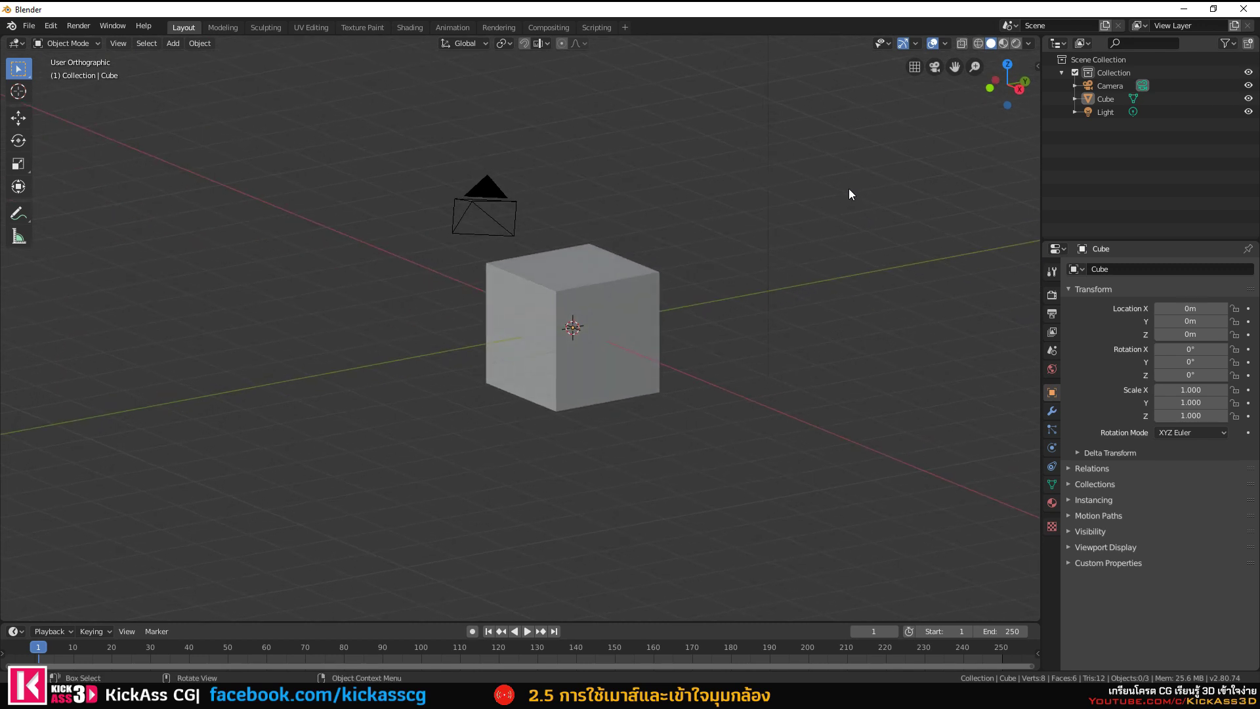
left_click(909, 70)
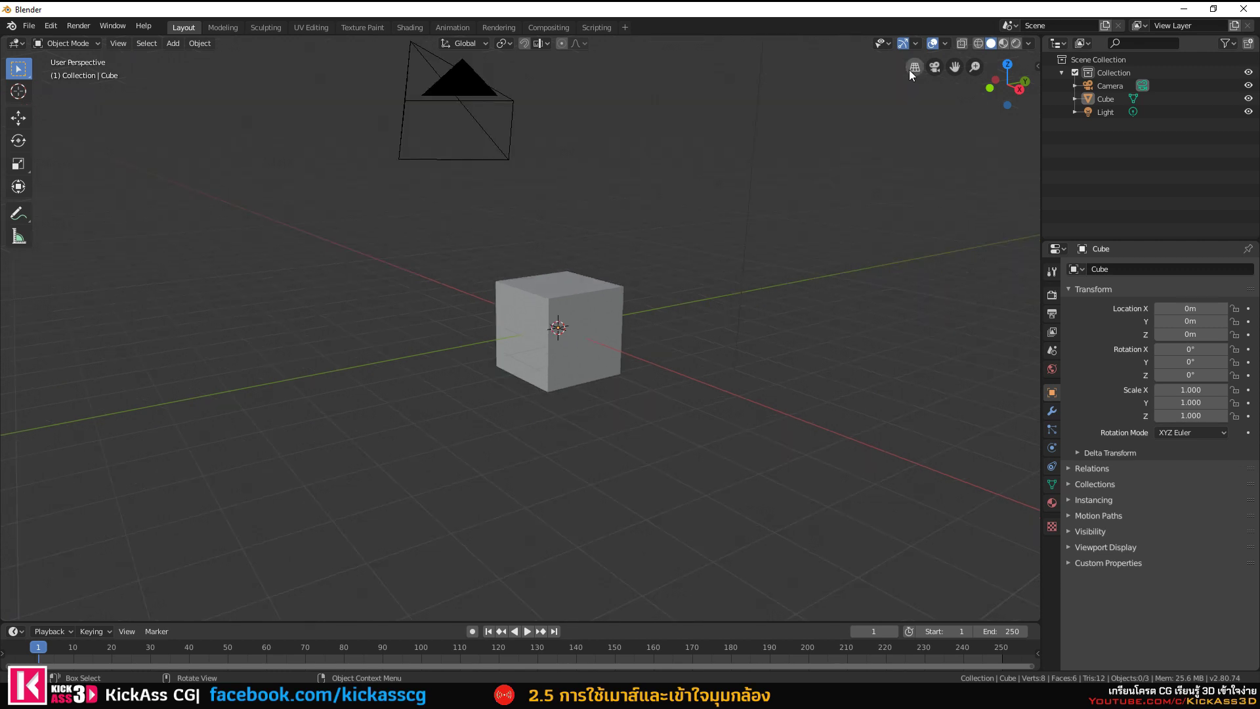
mouse_move(708, 231)
middle_mouse_down()
mouse_move(754, 231)
mouse_move(744, 243)
mouse_move(697, 235)
middle_mouse_up()
scroll(689, 234, "up", 3)
scroll(647, 277, "up", 2)
mouse_move(647, 277)
middle_mouse_down()
mouse_move(711, 301)
mouse_move(637, 283)
mouse_move(726, 306)
middle_mouse_up()
scroll(711, 301, "down", 3)
scroll(726, 306, "up", 2)
scroll(730, 301, "up", 2)
Switch to orthographic with Numpad 5, orbit, and go back to perspective projection.
key("KP_5")
scroll(755, 263, "down", 3)
mouse_move(707, 281)
middle_mouse_down()
mouse_move(664, 318)
mouse_move(639, 318)
mouse_move(666, 310)
middle_mouse_up()
left_click(915, 69)
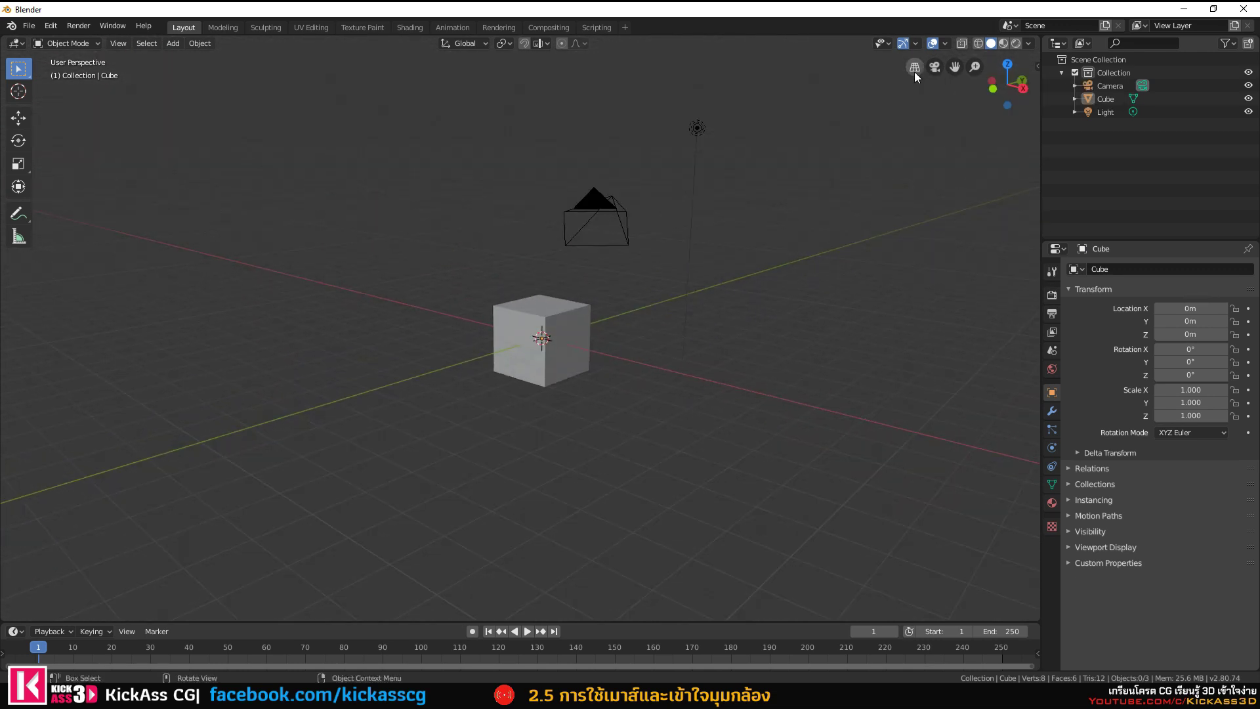
middle_click_drag(718, 261, 695, 271)
scroll(692, 268, "up", 2)
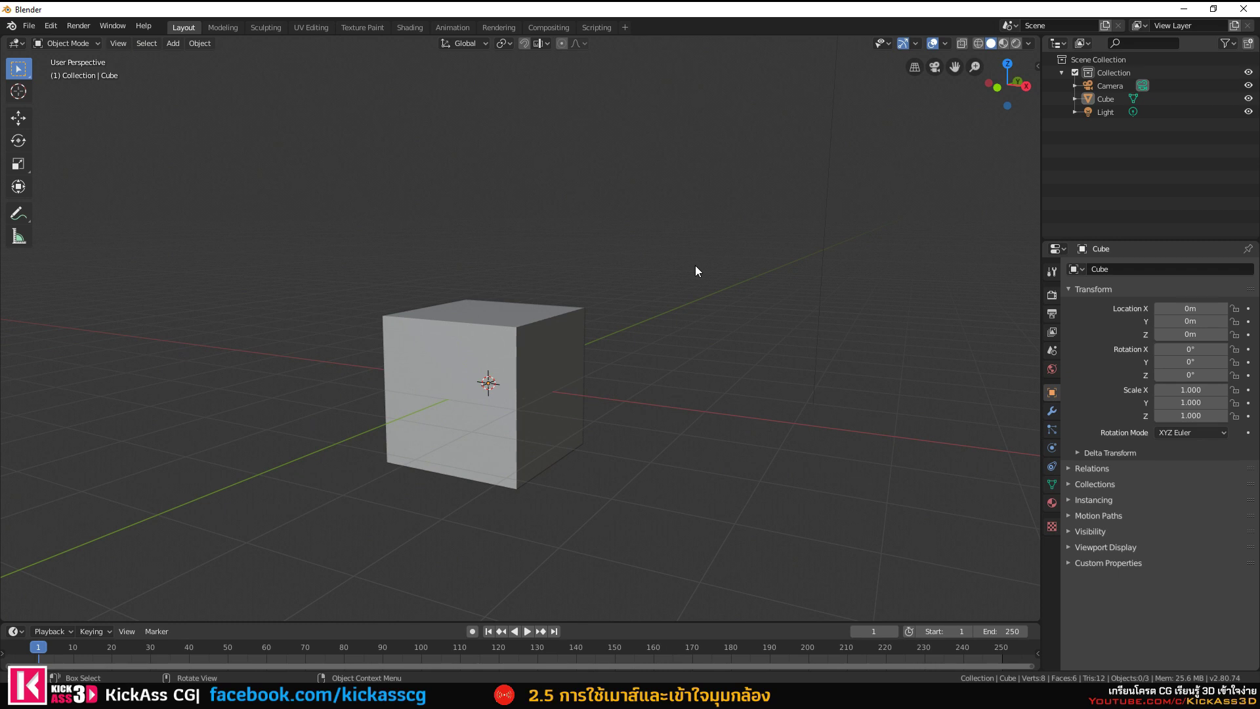
scroll(664, 269, "down", 3)
scroll(663, 268, "up", 2)
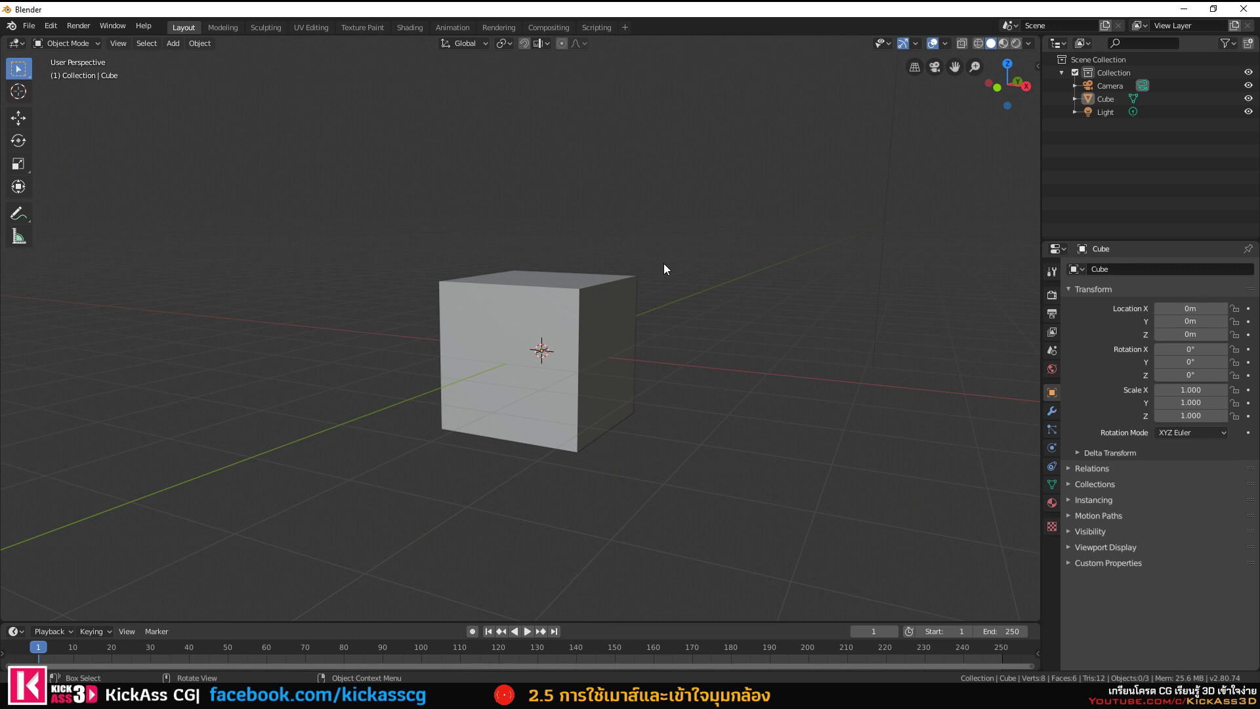
Zoom out and select the original Camera.
scroll(656, 258, "down", 1)
scroll(657, 257, "down", 4)
scroll(620, 218, "down", 2)
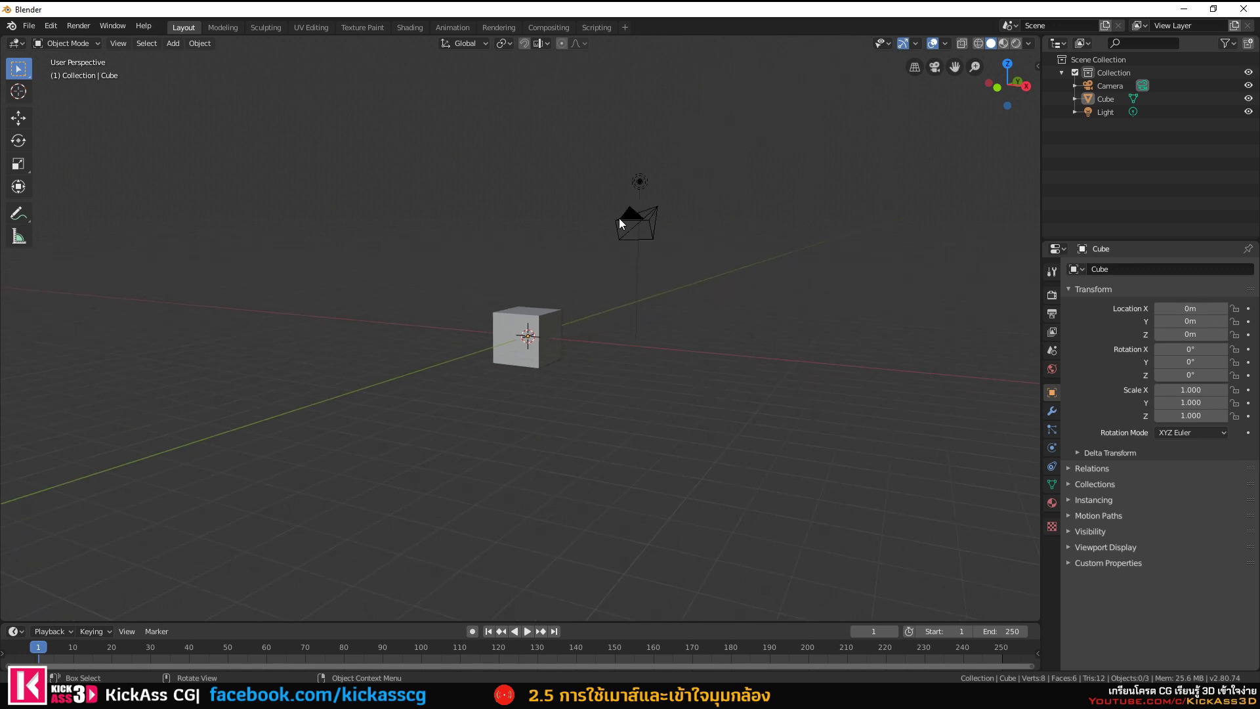
left_click(619, 222)
mouse_move(664, 249)
middle_mouse_down()
mouse_move(594, 270)
mouse_move(640, 248)
middle_mouse_up()
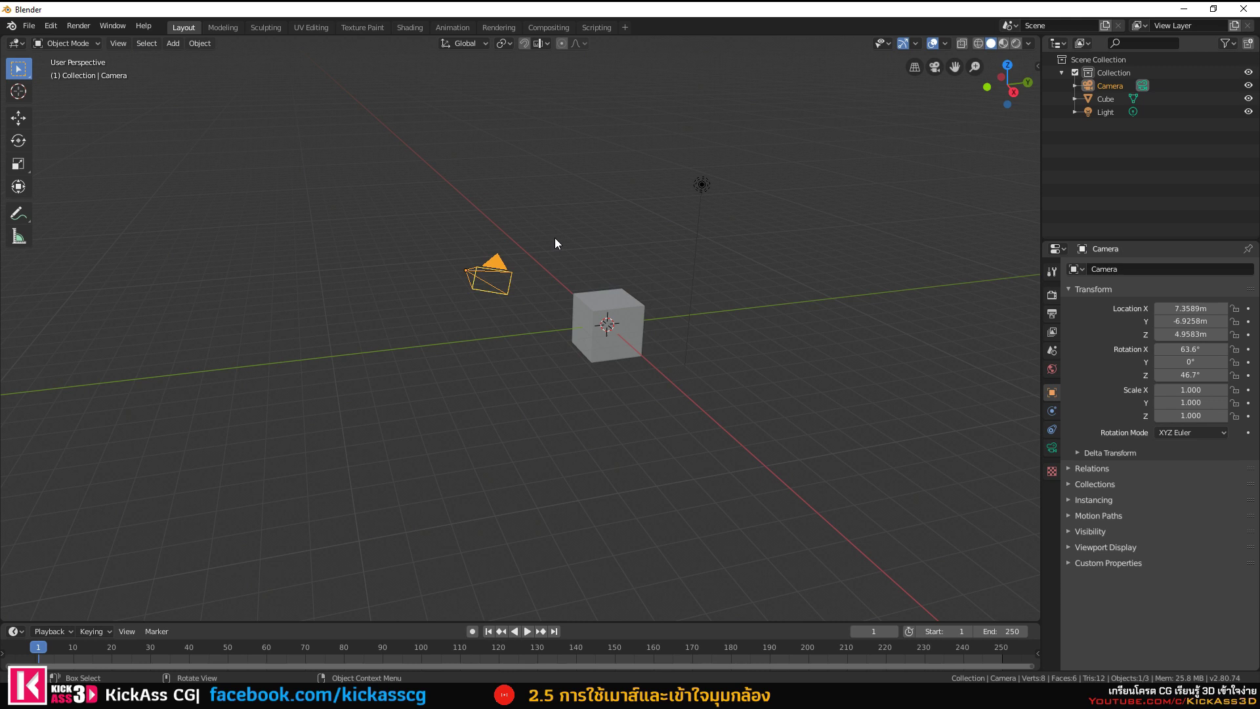
Add a second camera, Camera.001, to the scene.
left_click(174, 44)
mouse_move(201, 221)
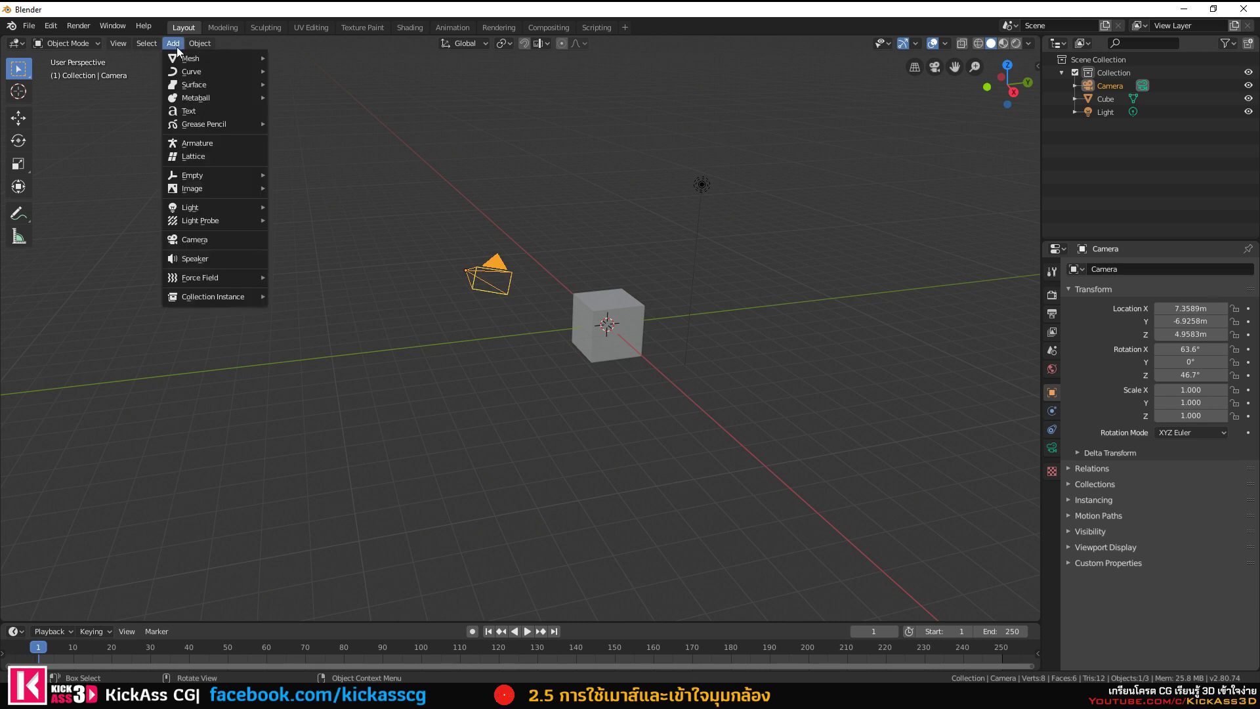
left_click(212, 239)
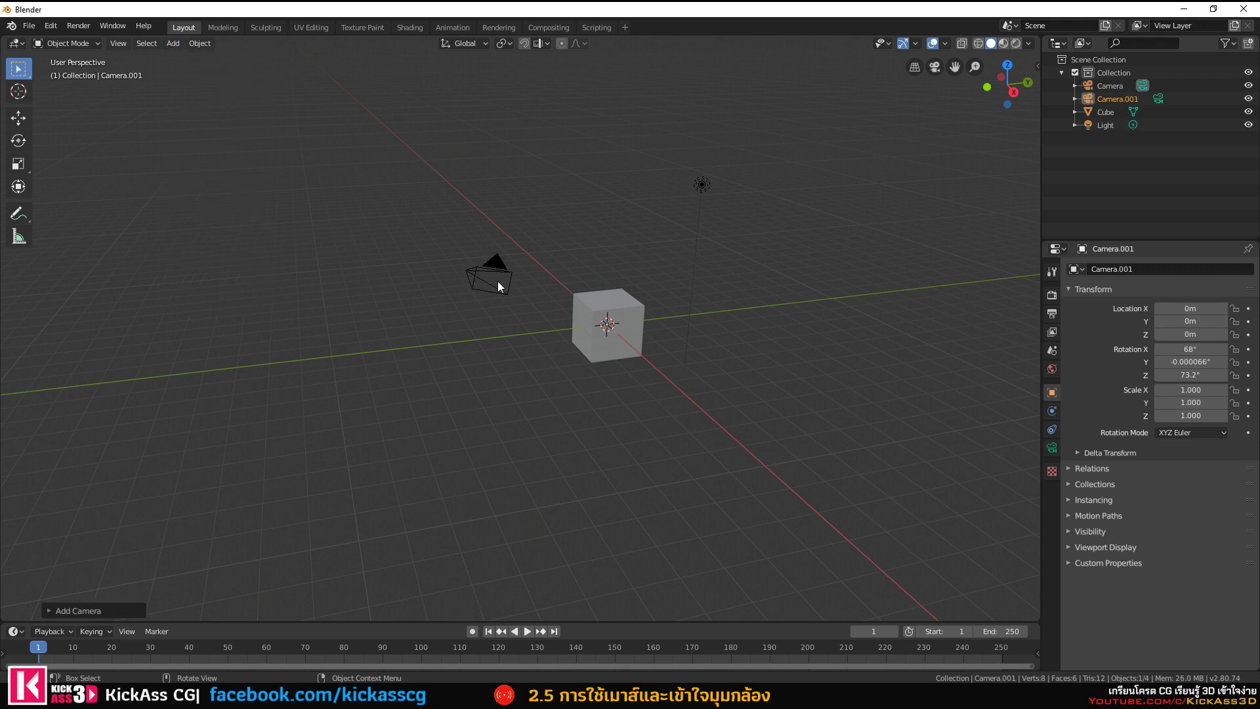
scroll(506, 270, "down", 3)
middle_click_drag(506, 276, 408, 253)
Move Camera.001 to X 8.8728 m and Z 4.8448 m using the Move tool arrows.
left_click(19, 118)
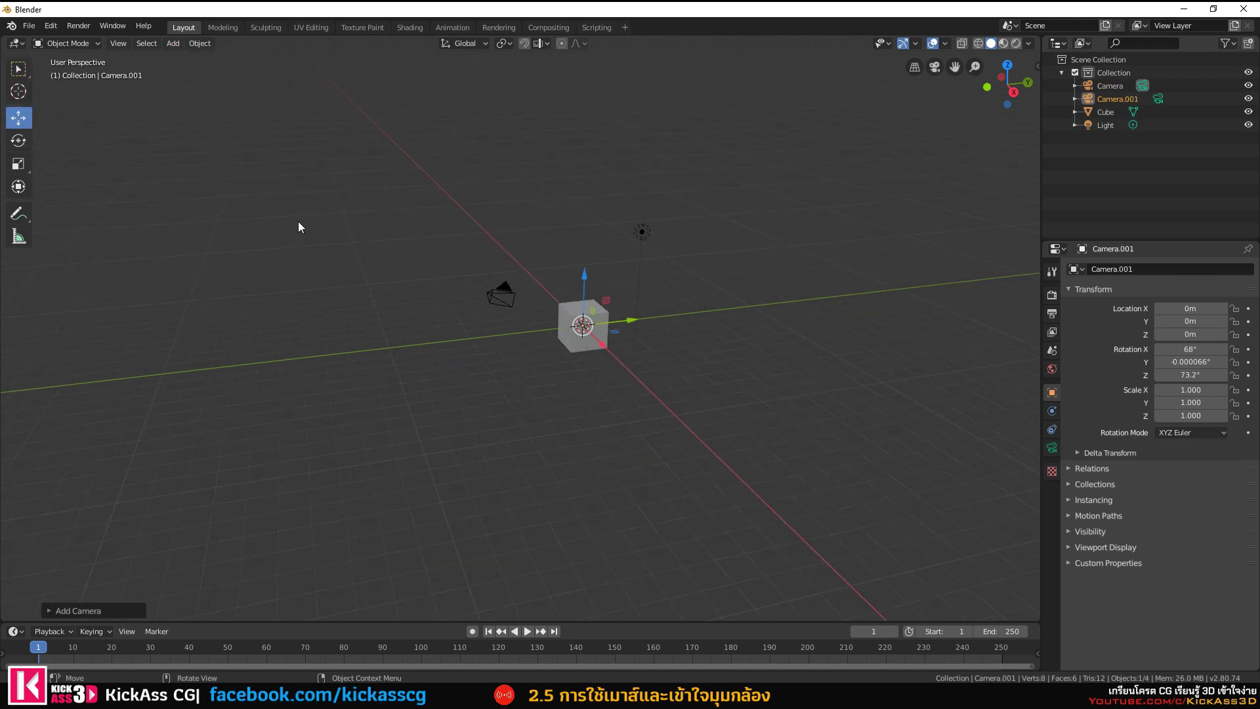
left_click_drag(594, 345, 667, 410)
left_click_drag(663, 361, 669, 259)
mouse_move(668, 259)
middle_mouse_down()
mouse_move(720, 317)
mouse_move(694, 342)
mouse_move(593, 330)
middle_mouse_up()
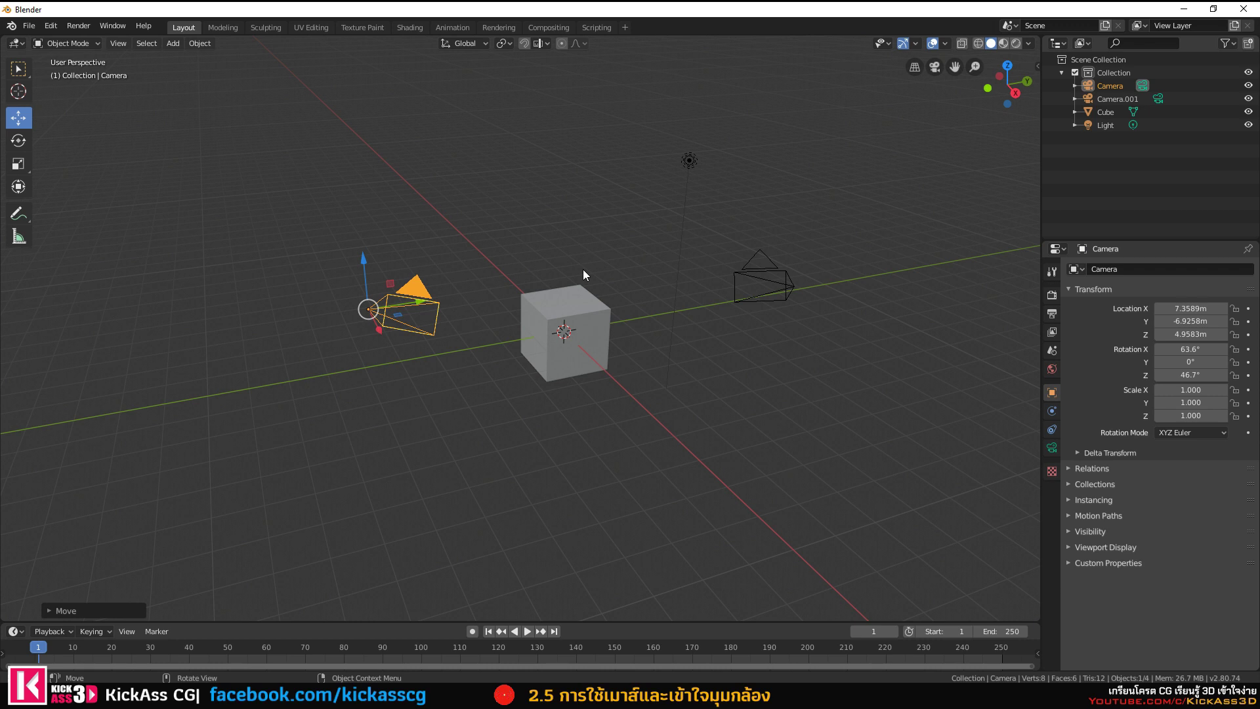
left_click(762, 285)
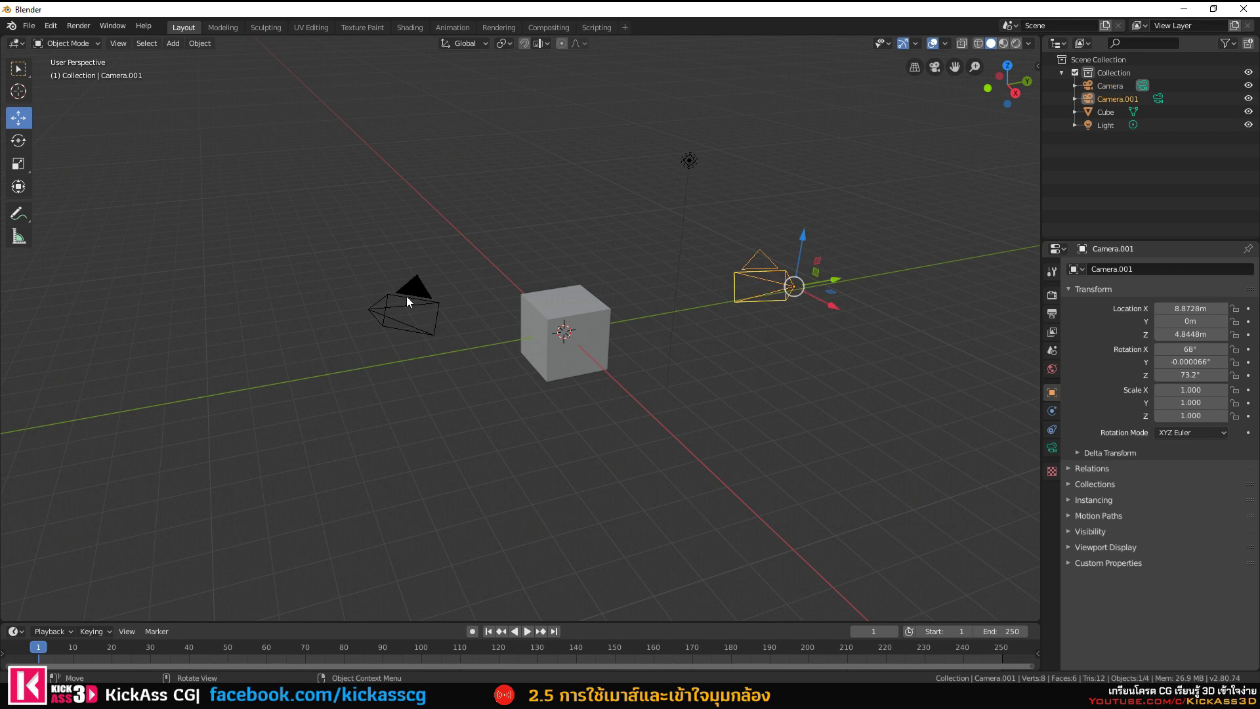
Look through the scene camera with Numpad 0, select the original Camera, and exit camera view.
key("KP_0")
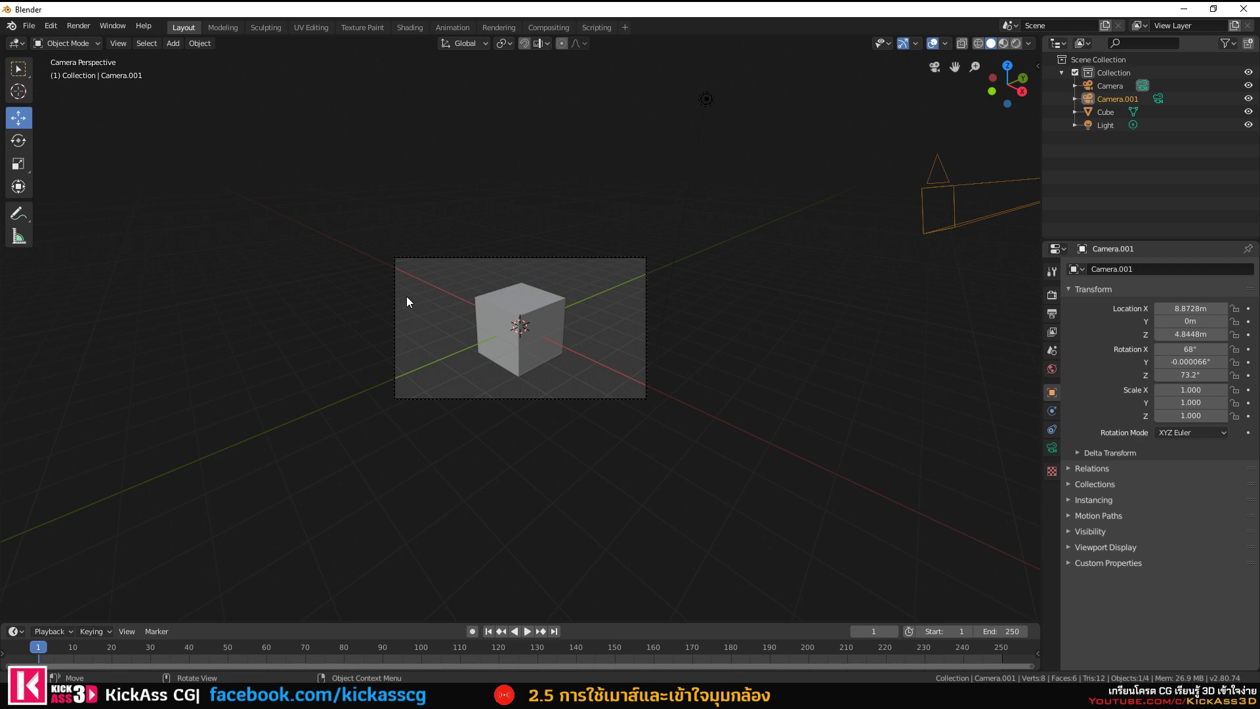
key("KP_0")
key("KP_0")
key("KP_0")
key("KP_0")
key("KP_0")
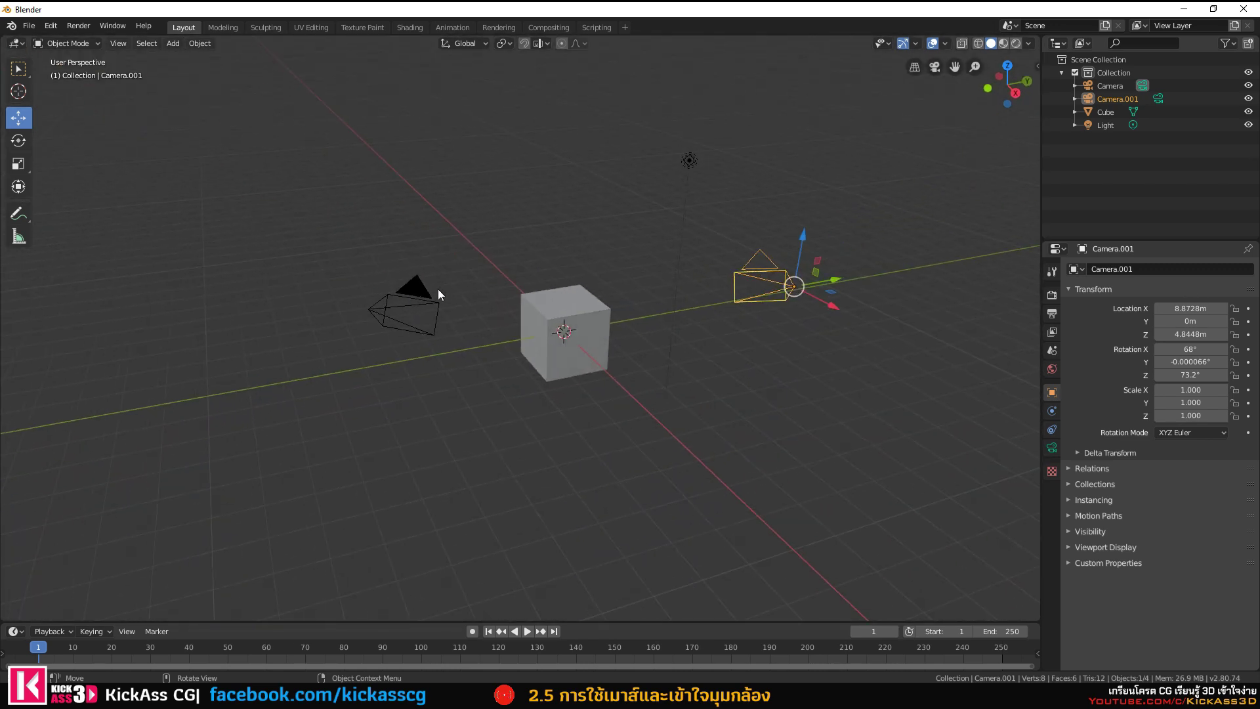
left_click(416, 291)
key("KP_0")
key("KP_0")
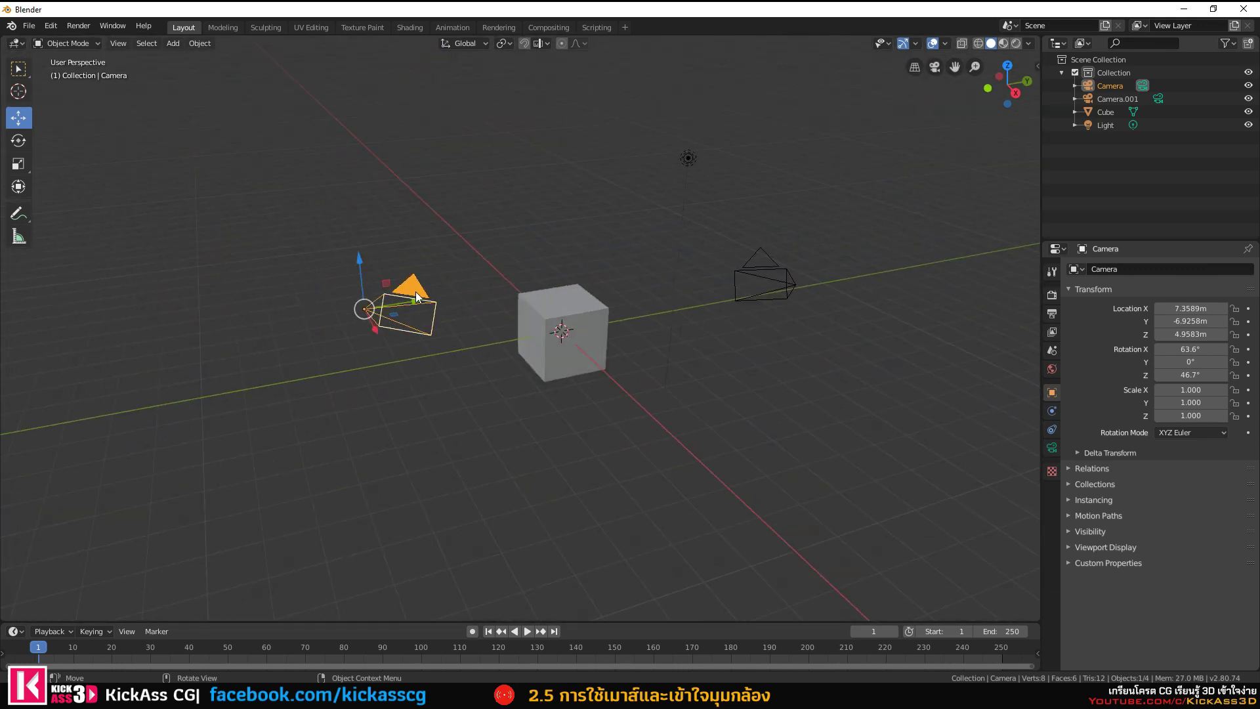
Make Camera.001 the active camera with Ctrl+Numpad 0, zoom, then exit camera view.
left_click(741, 285)
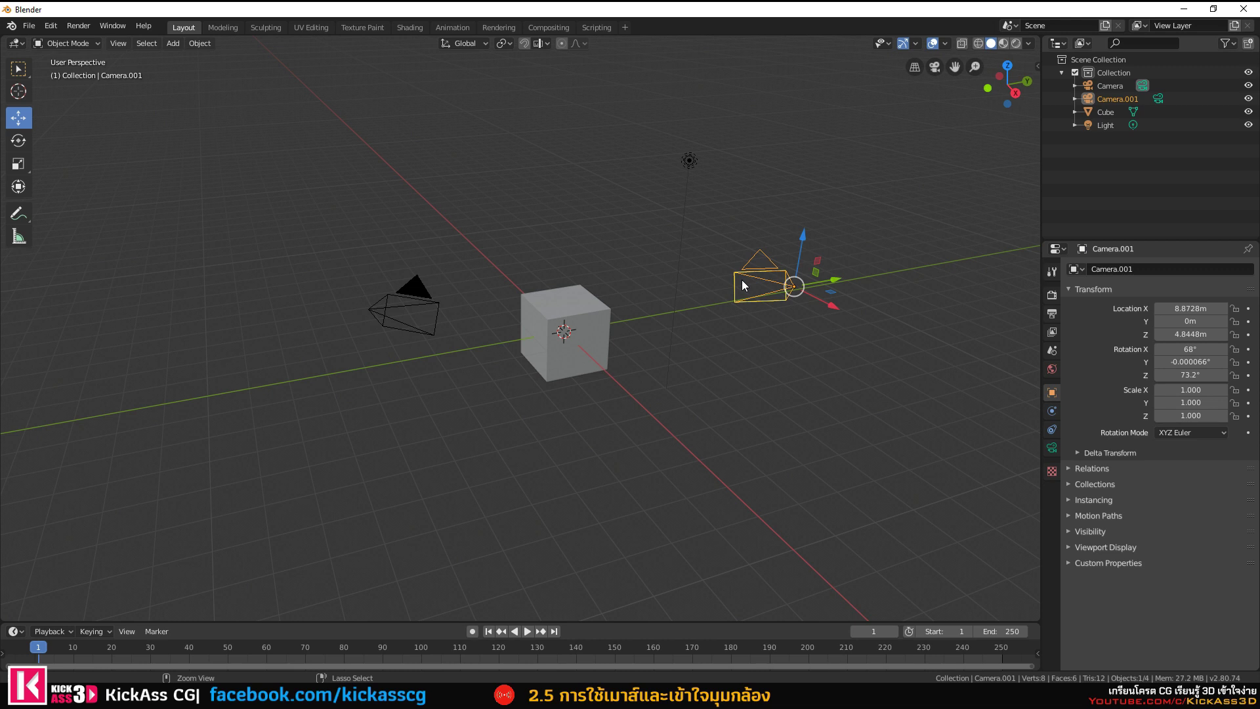
key("ctrl+KP_0")
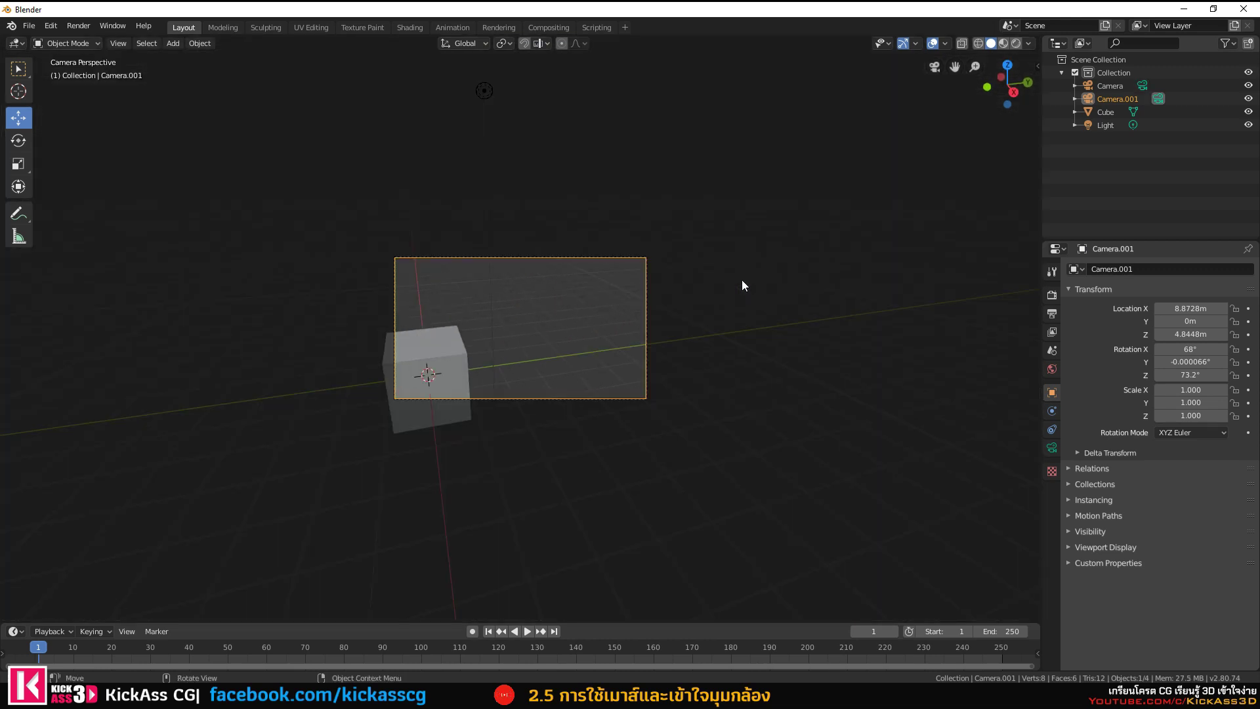
scroll(742, 285, "up", 1)
scroll(742, 285, "up", 2)
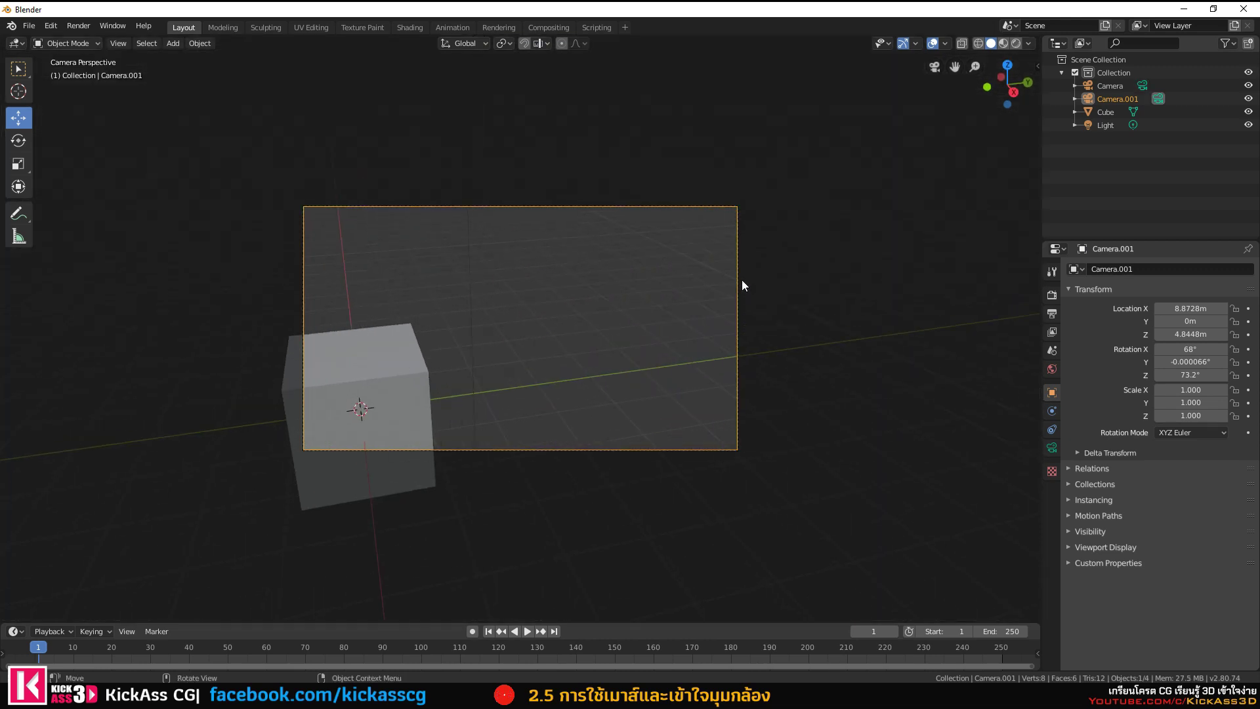
scroll(742, 285, "up", 1)
scroll(744, 285, "up", 1)
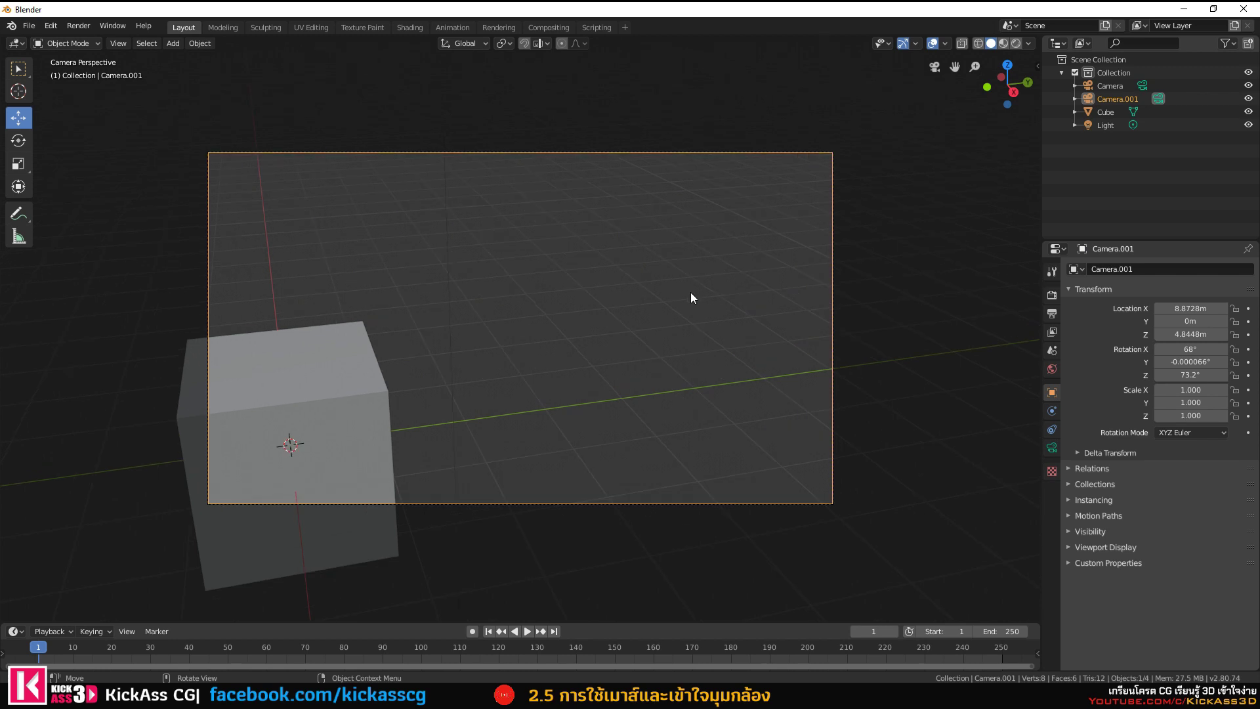
key("KP_0")
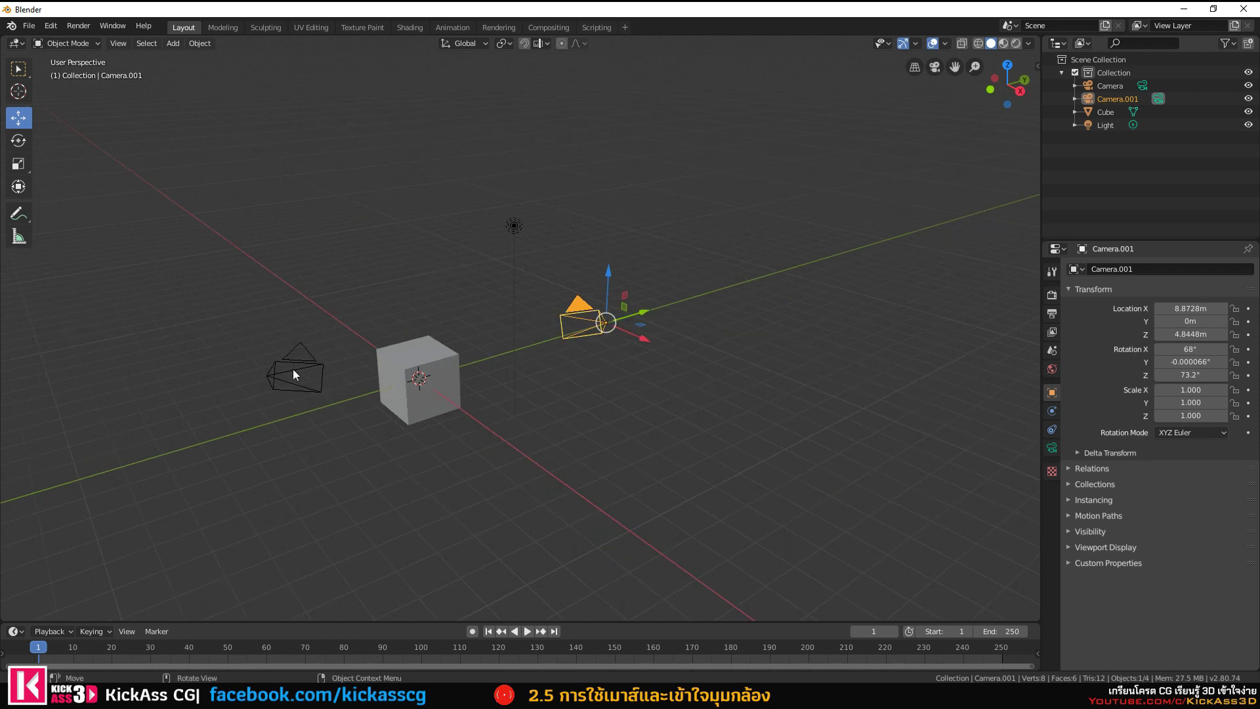
Look through Camera.001 again, then make the original Camera the active camera.
key("ctrl")
key("ctrl+KP_0")
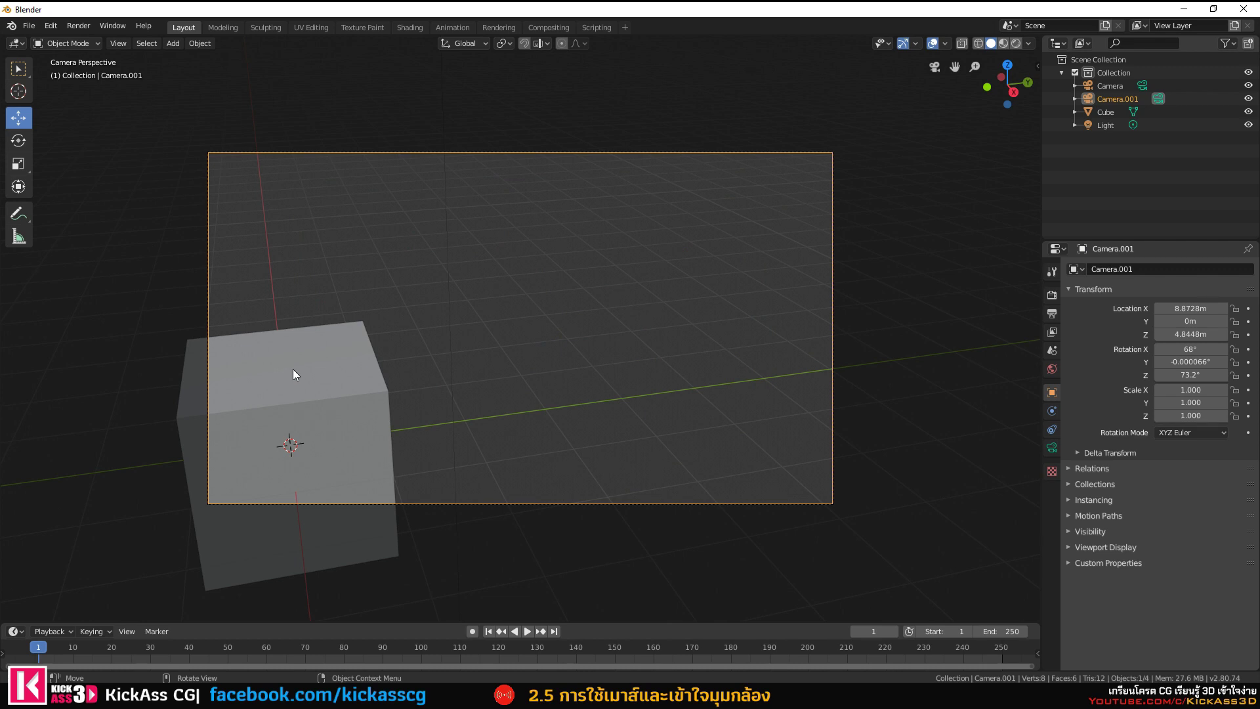
key("KP_0")
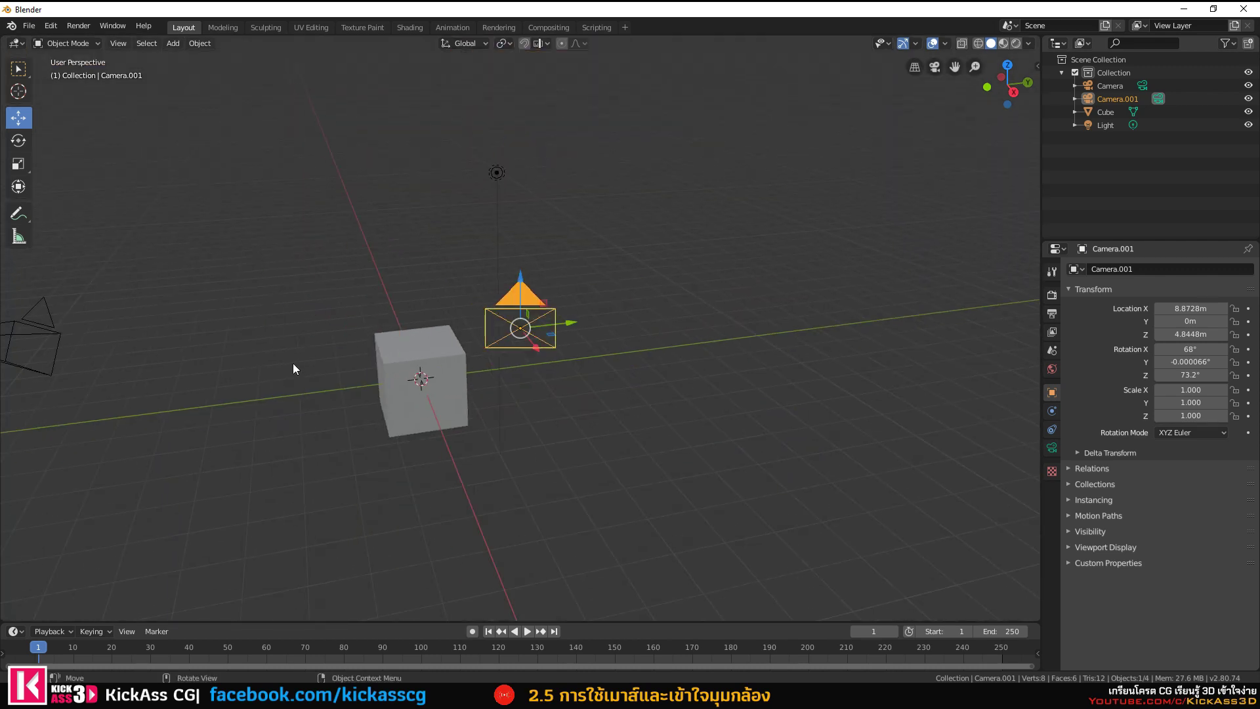
left_click(48, 324)
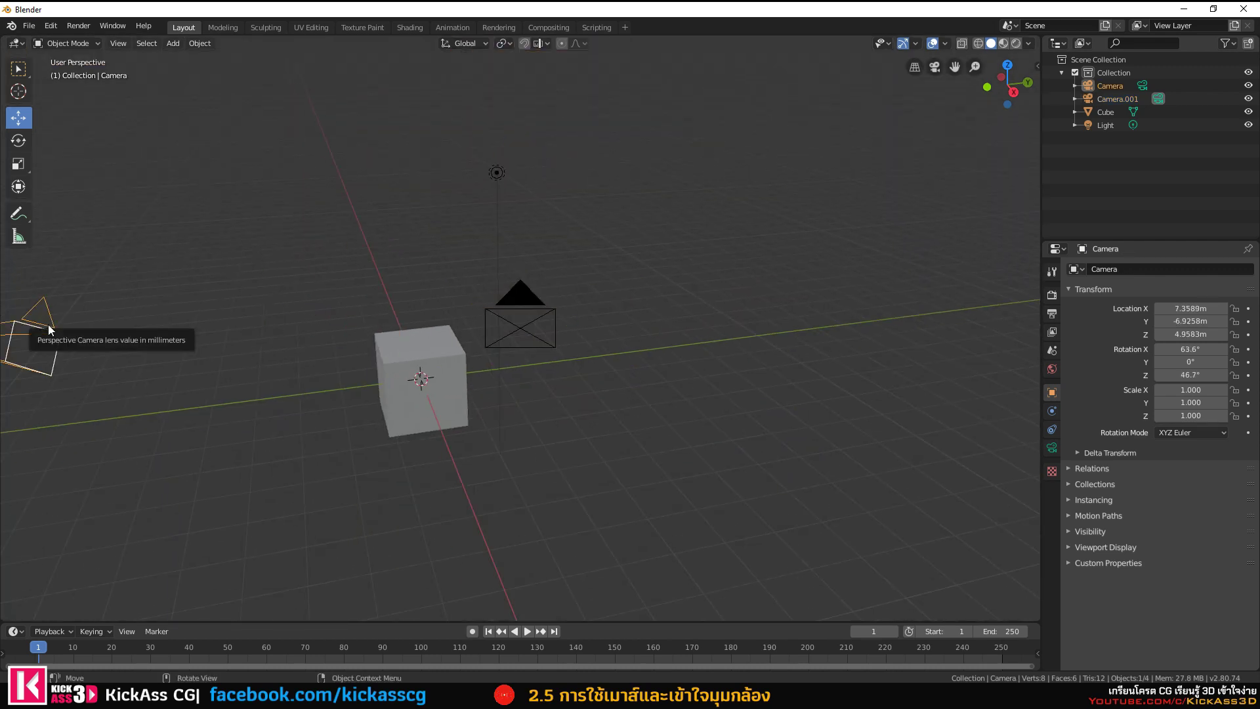
key("ctrl+KP_0")
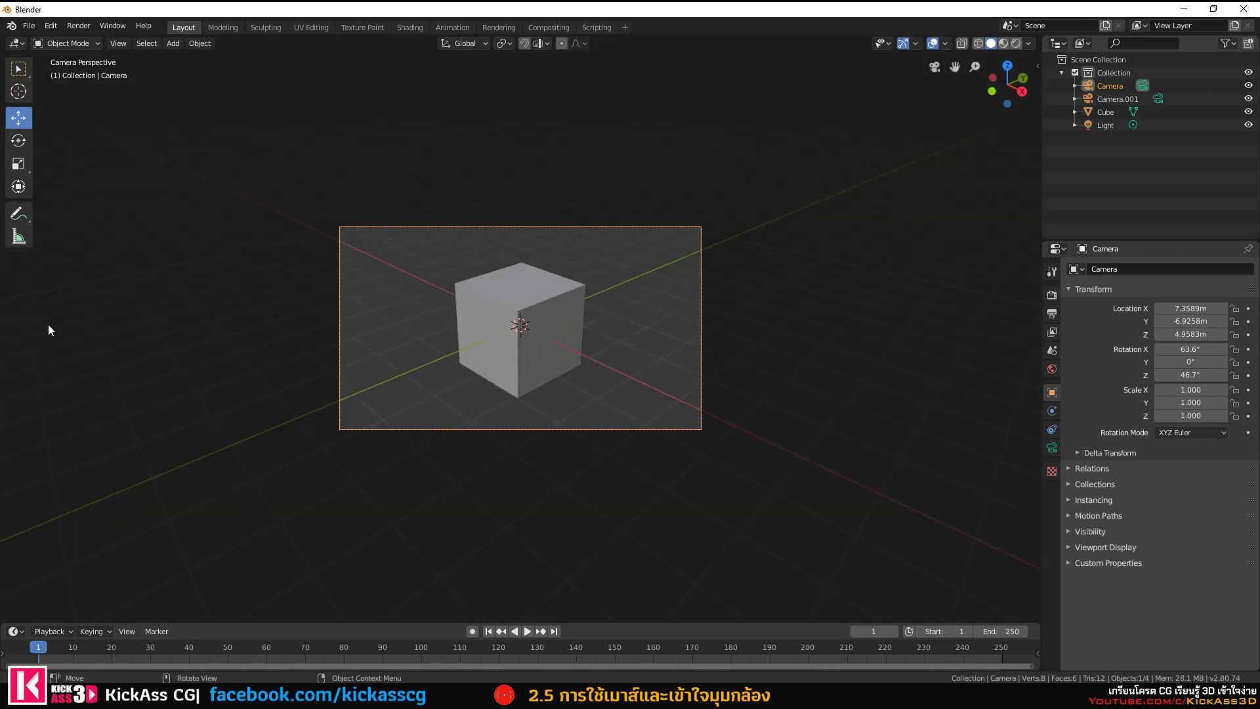
key("KP_0")
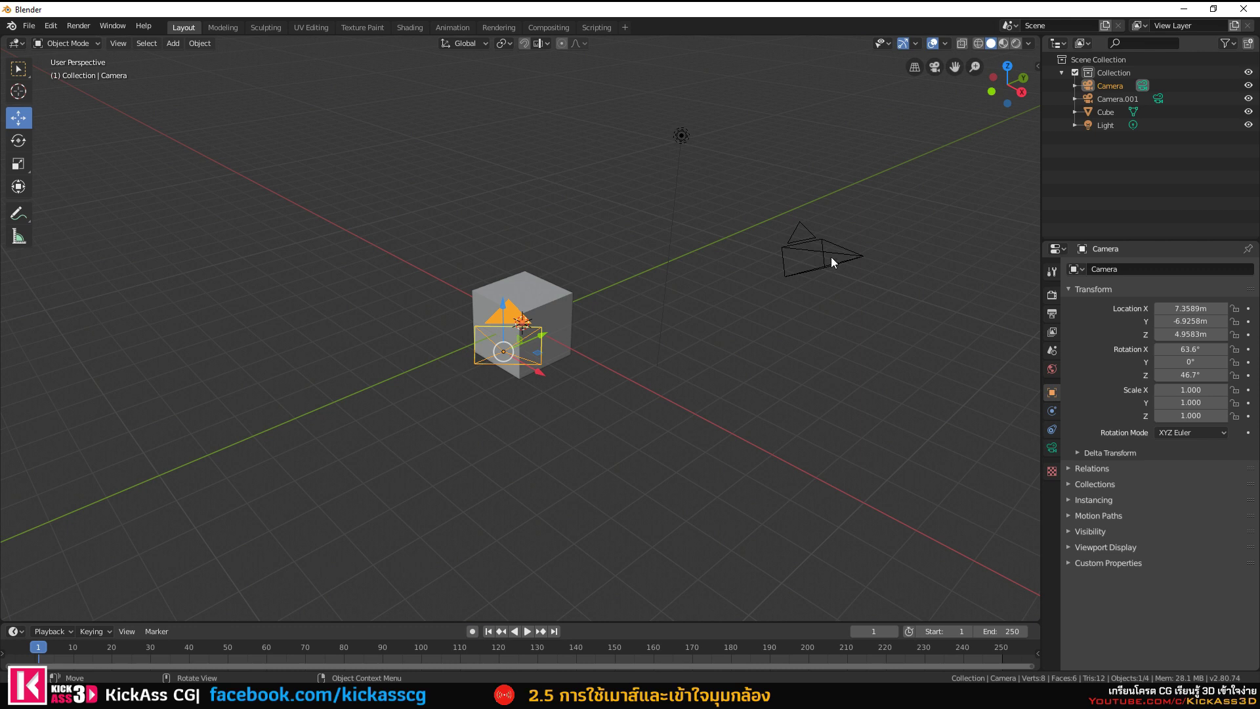
Select Camera.001, view through the active camera, then reselect the original Camera.
left_click(814, 264)
key("KP_0")
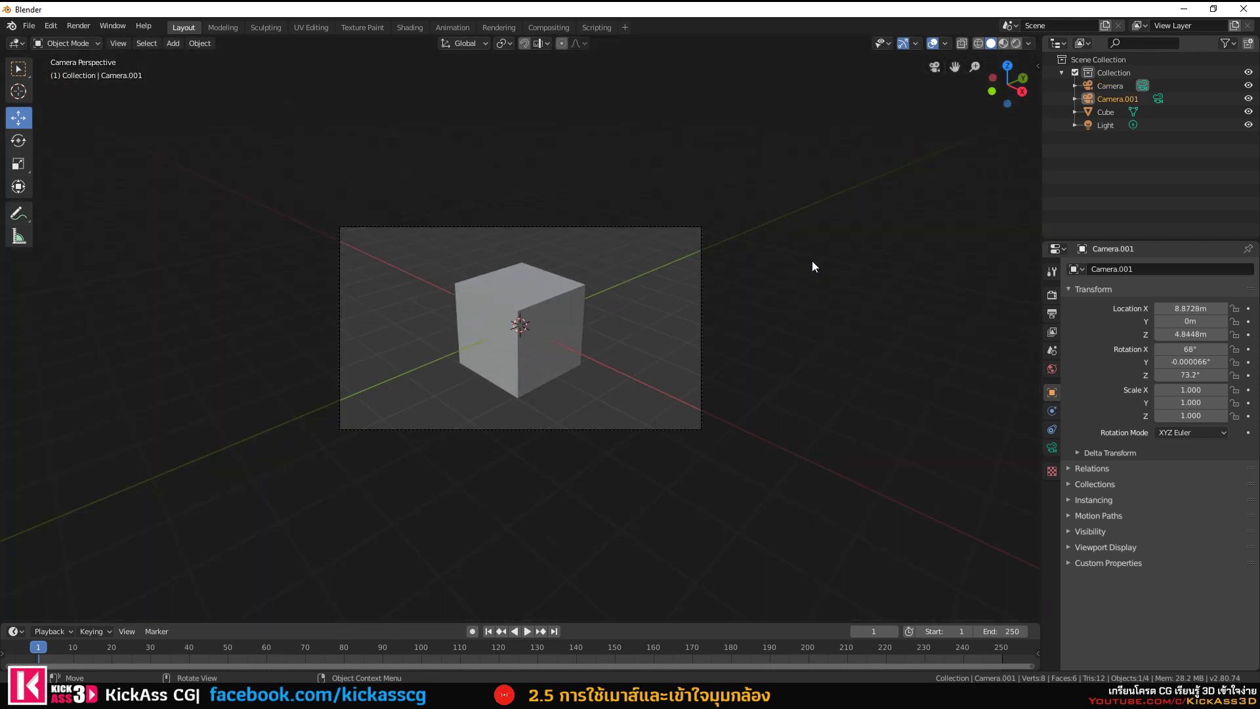
left_click(718, 337)
key("KP_0")
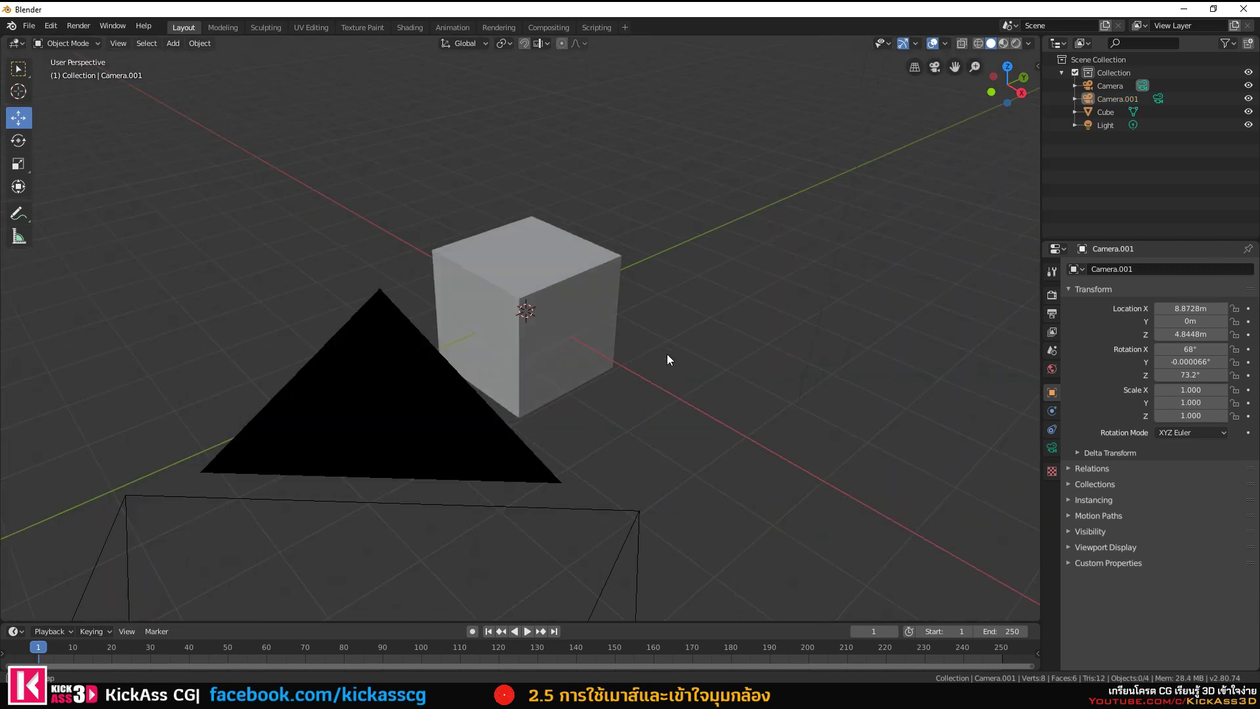
left_click(497, 376)
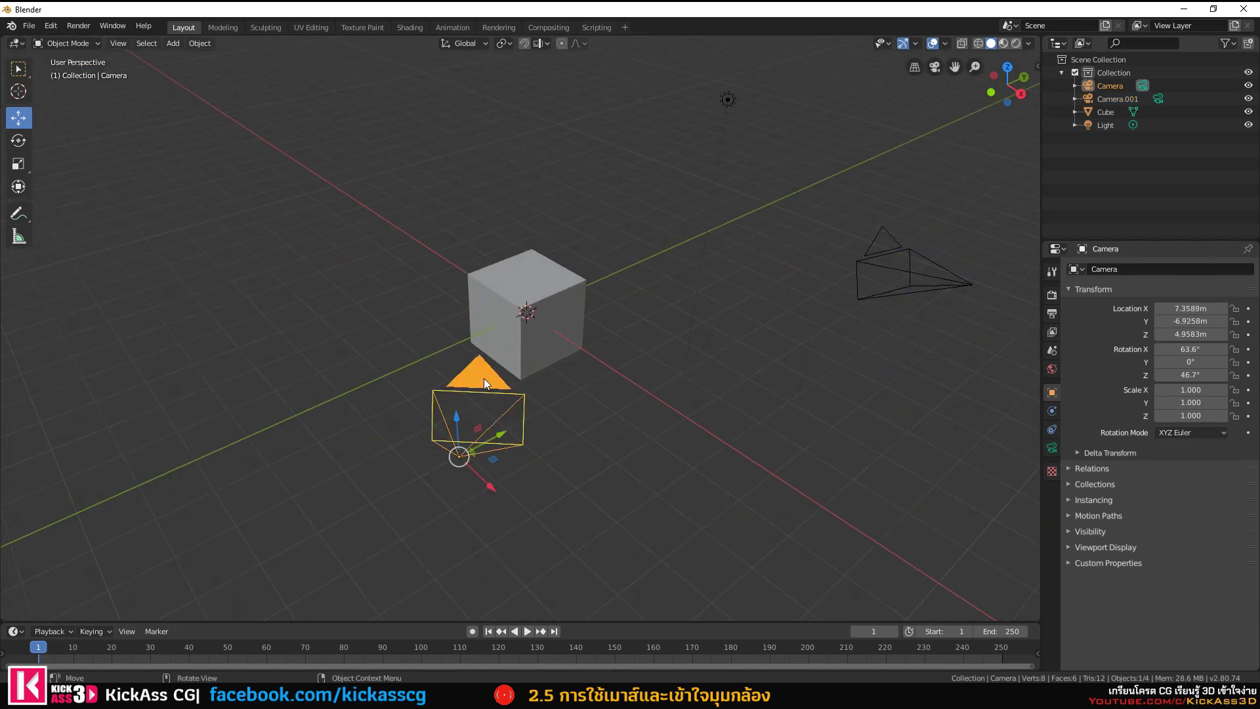
Toggle the camera view on and off repeatedly with the camera gizmo button.
left_click(939, 69)
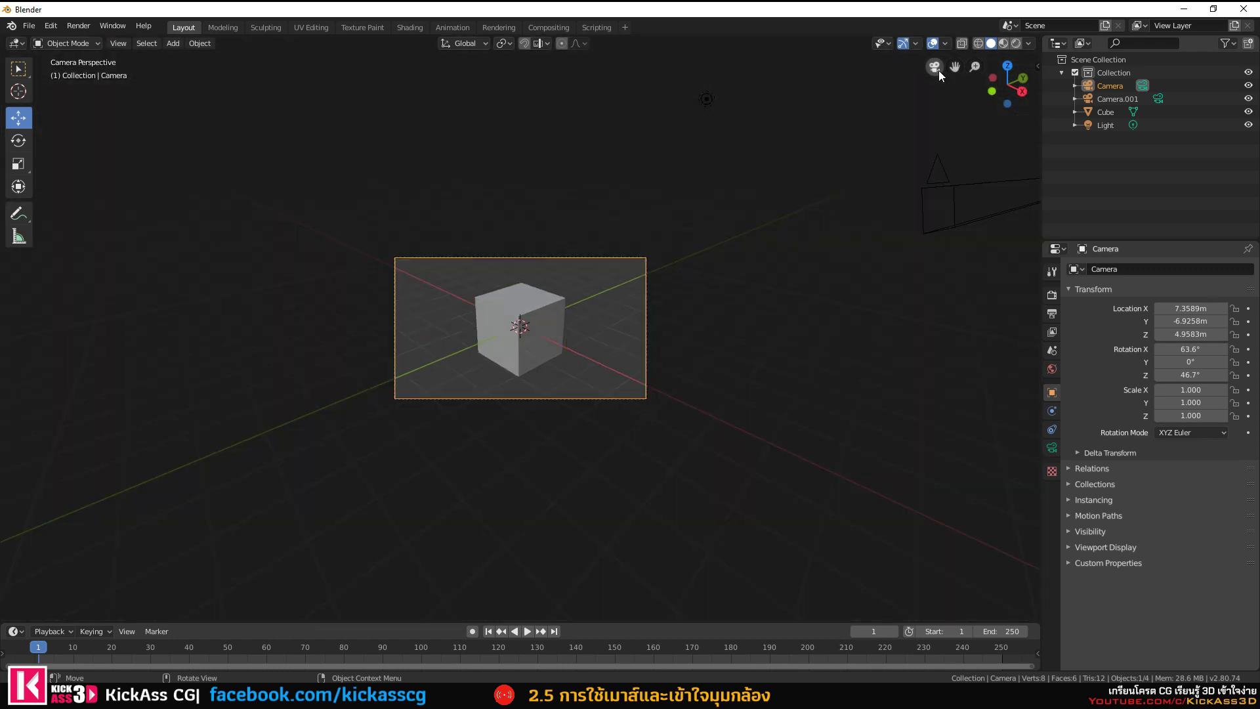
left_click(939, 70)
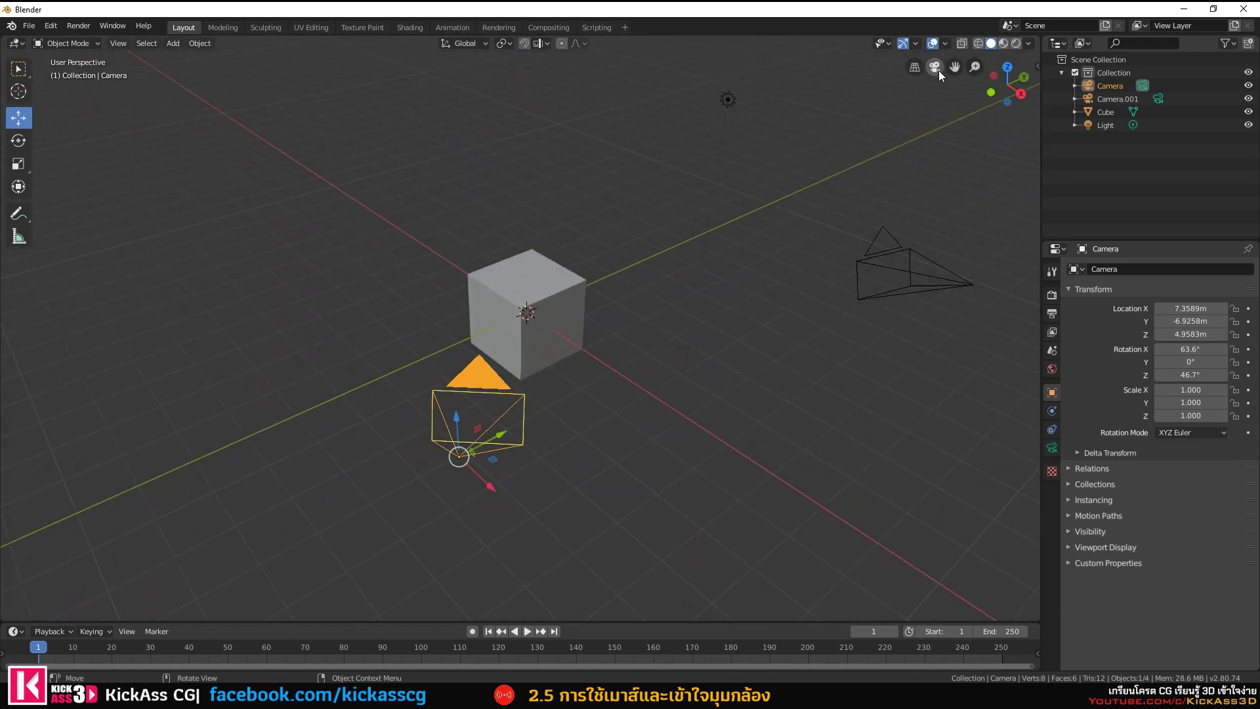
left_click(939, 70)
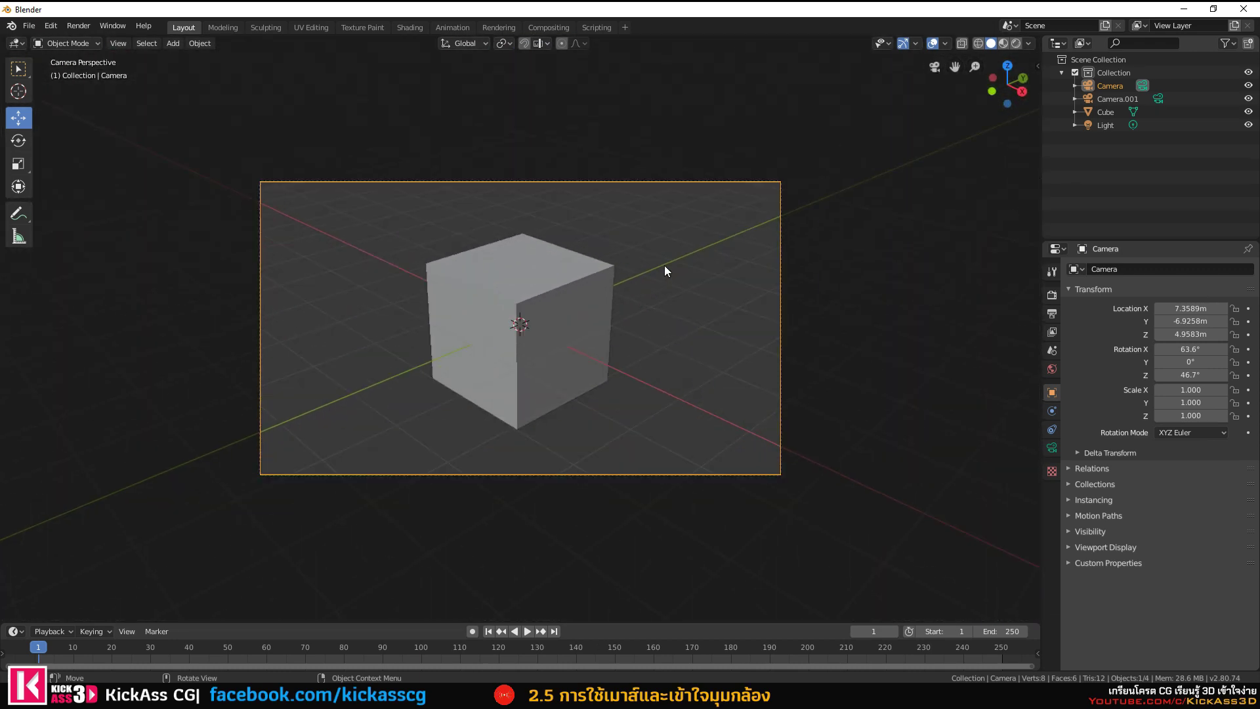
left_click(939, 69)
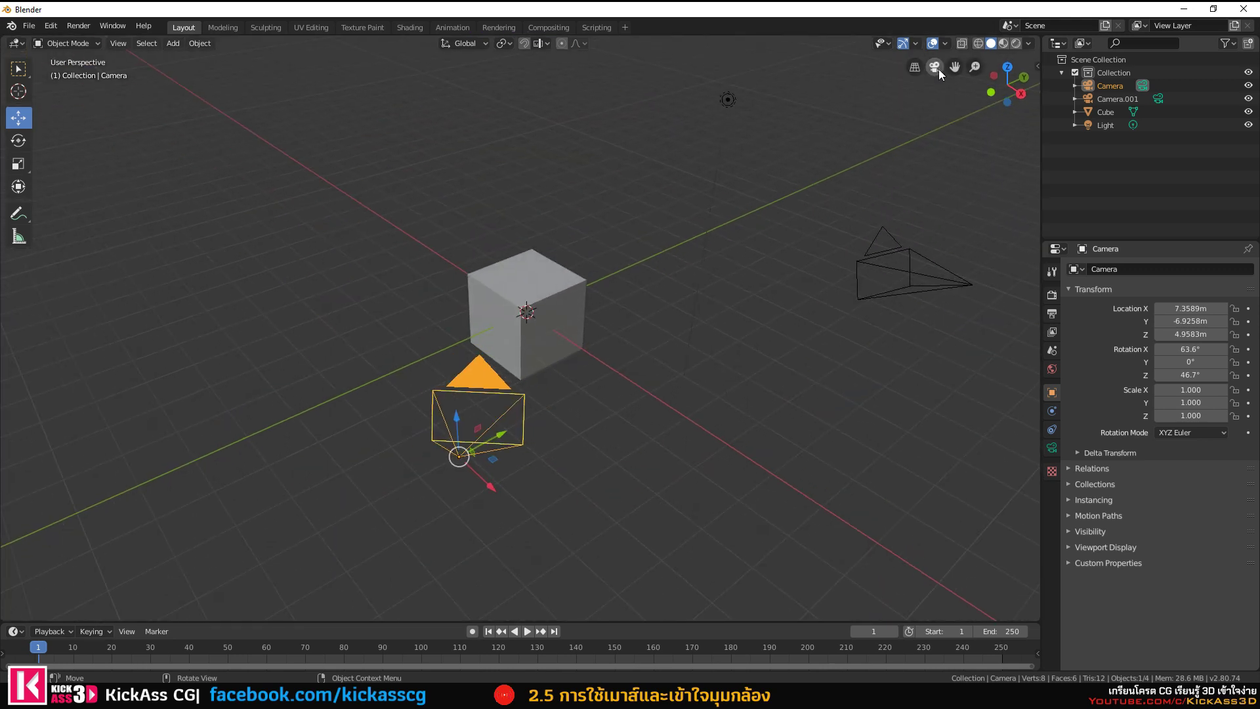
left_click(939, 69)
left_click(939, 69)
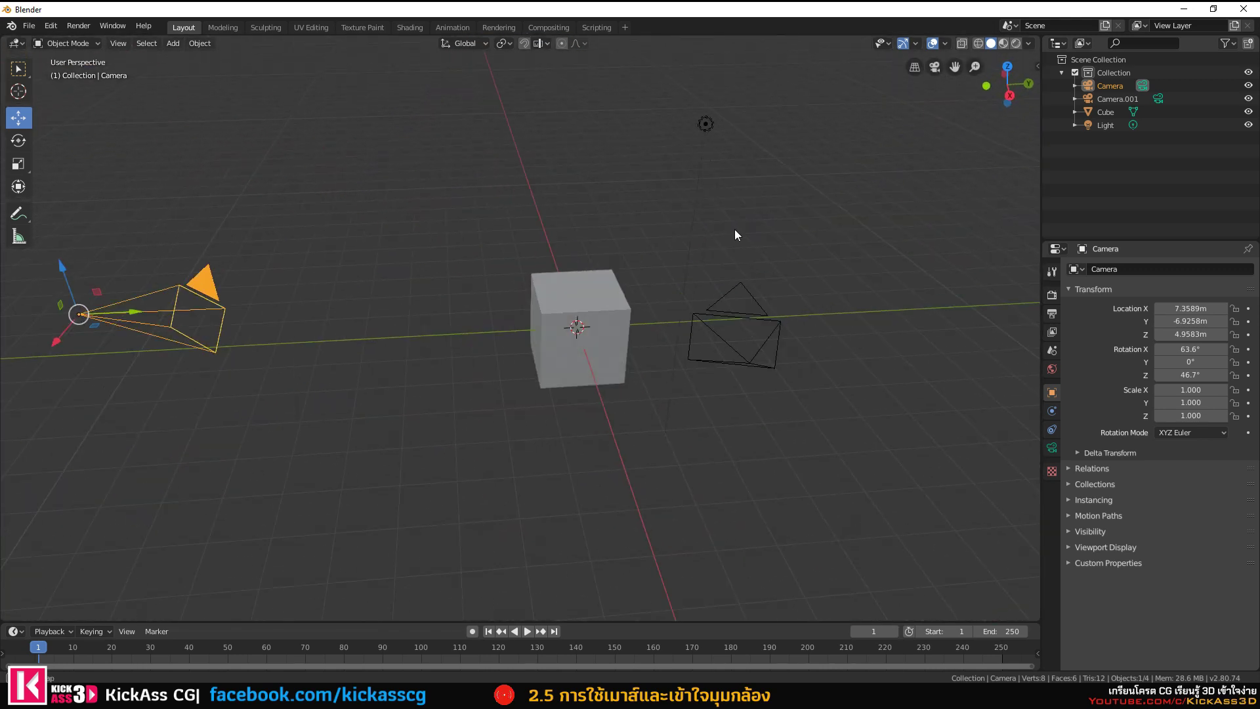
Select Camera.001 and toggle the camera view, ending in the free perspective view.
left_click(751, 313)
left_click(929, 66)
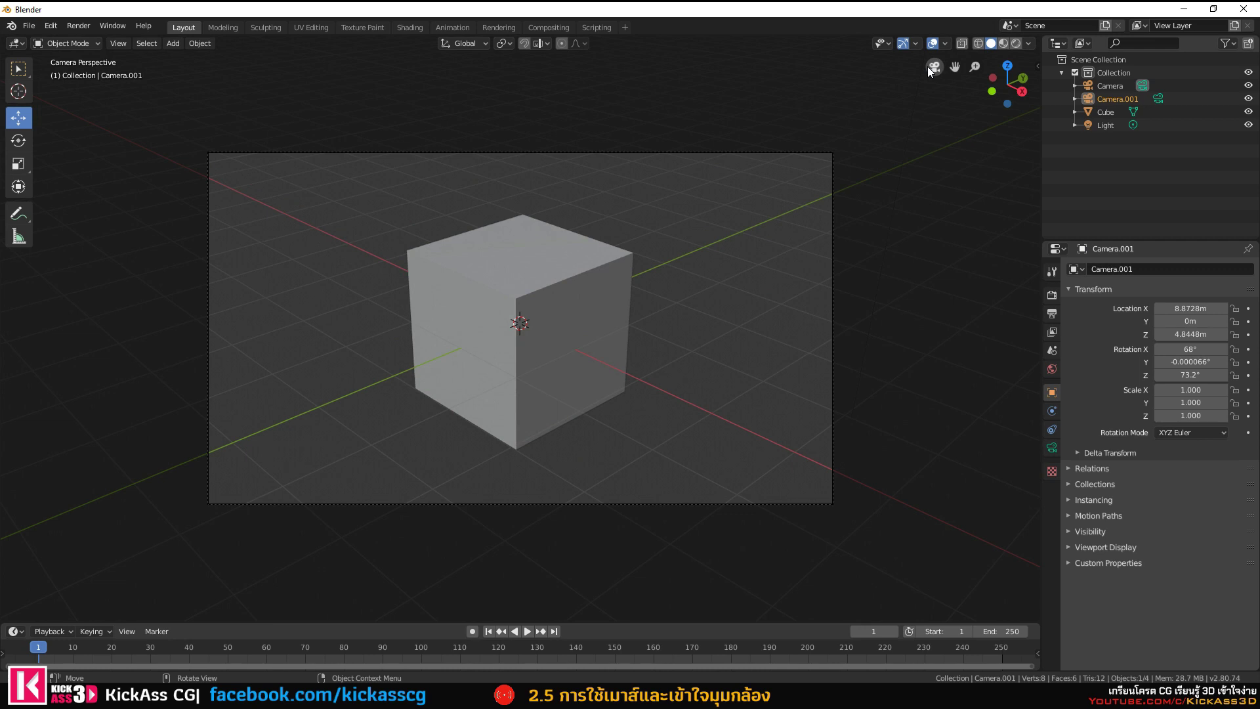
left_click(928, 66)
left_click(928, 66)
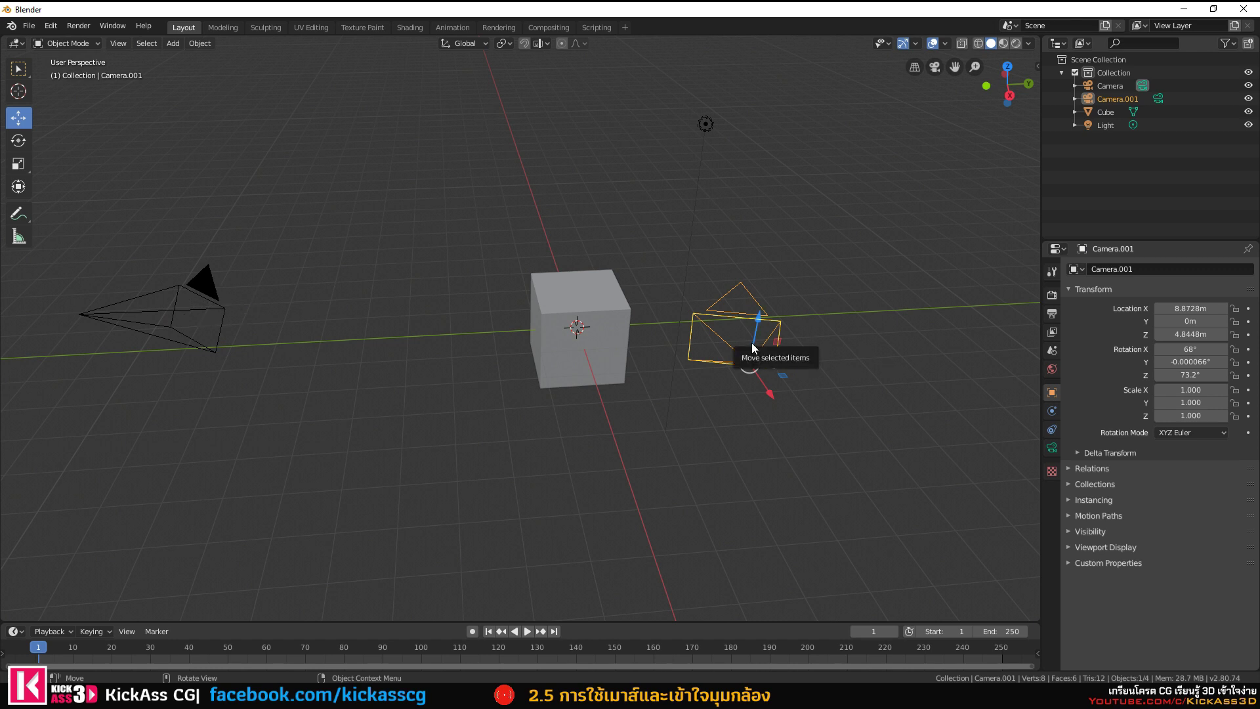
Make Camera.001 the active scene camera with Ctrl+Numpad 0 and look through it.
key("ctrl+KP_0")
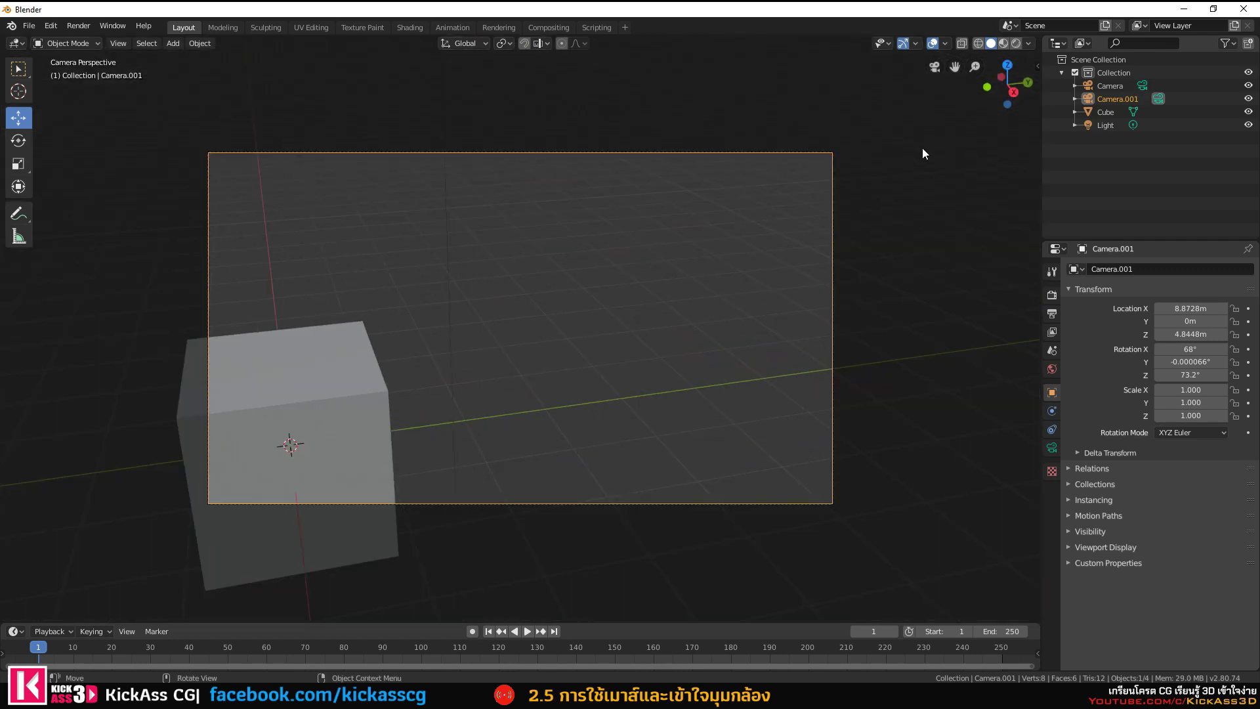
left_click(935, 66)
left_click(935, 64)
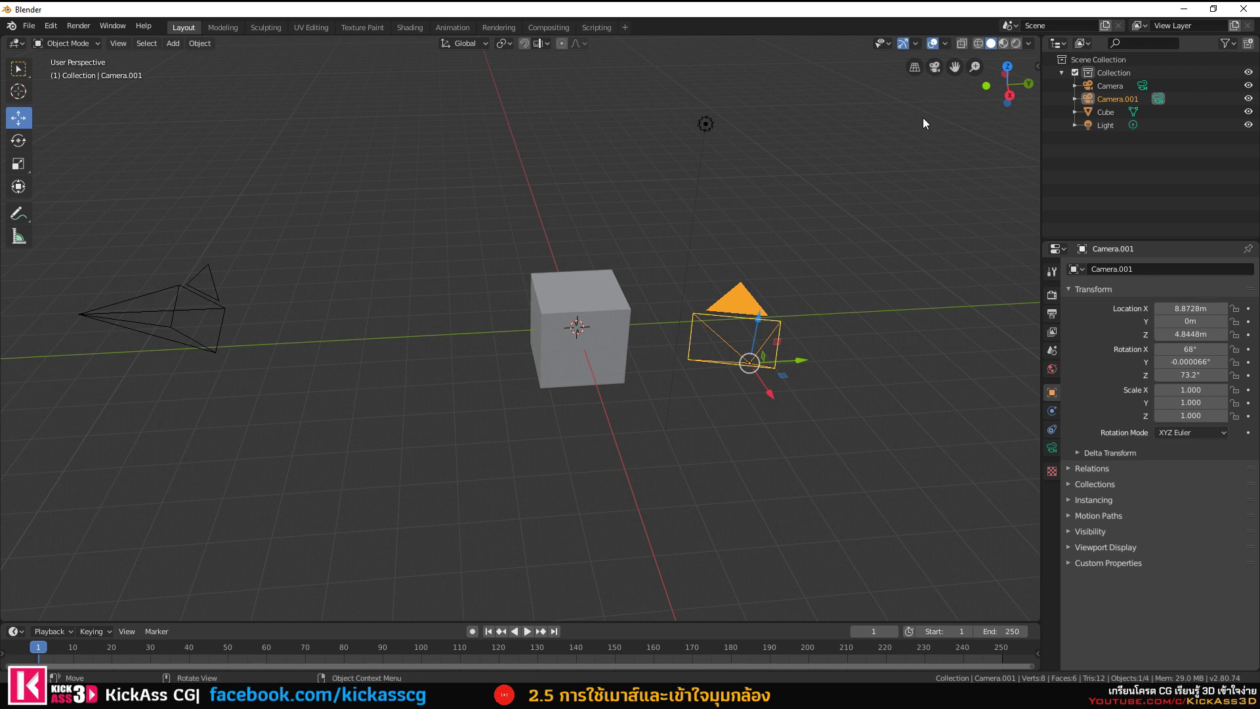
key("KP_0")
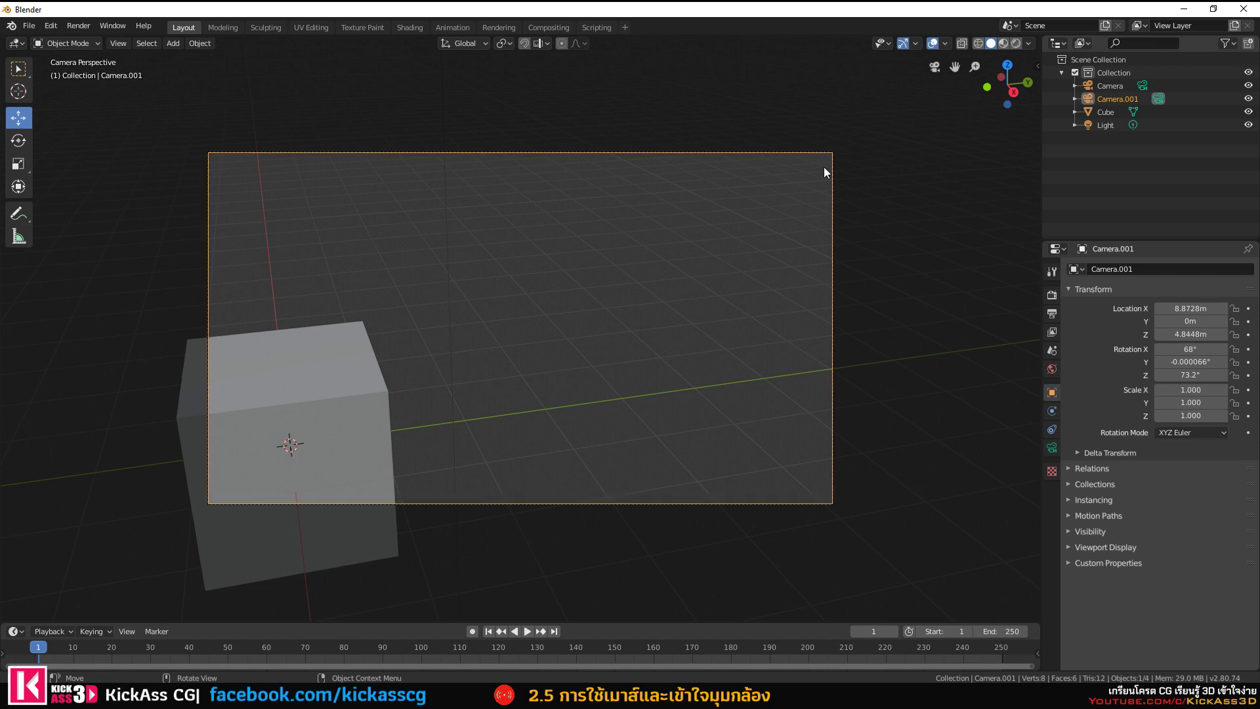
Zoom the camera frame in and out and pan it slightly sideways.
scroll(752, 383, "up", 1)
scroll(751, 382, "down", 1)
scroll(752, 382, "down", 3)
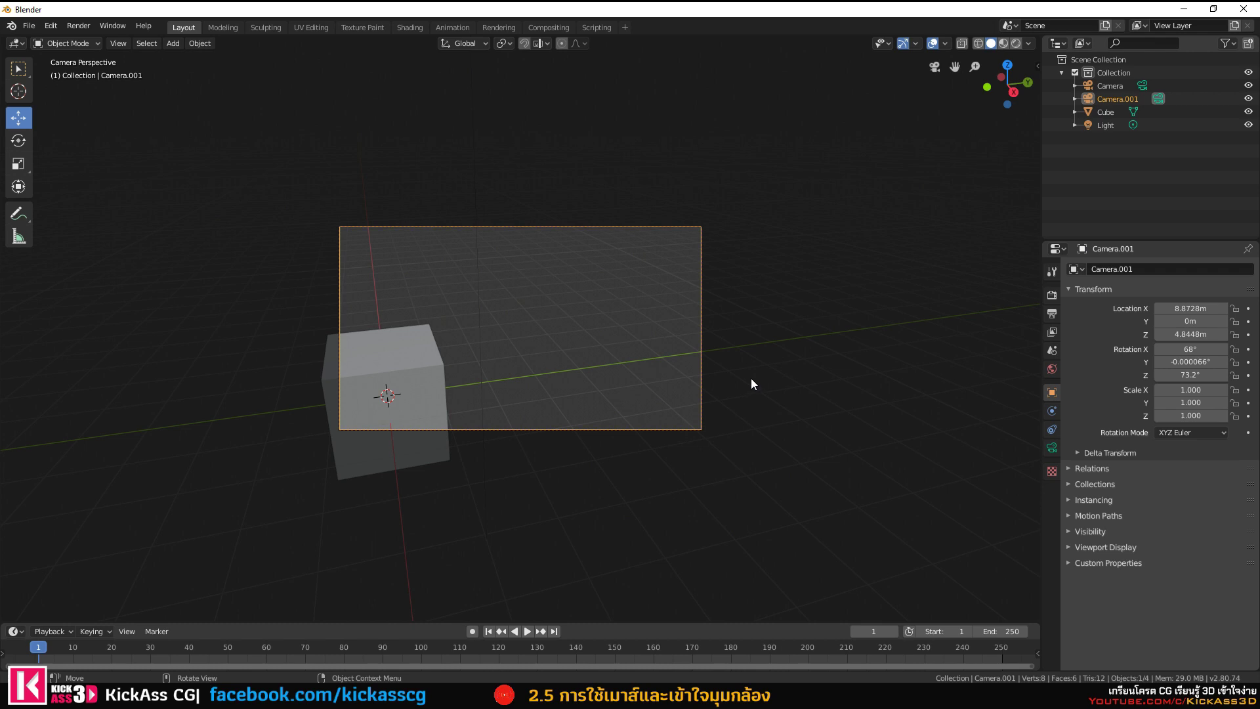
scroll(537, 388, "up", 2)
scroll(537, 388, "up", 2)
scroll(537, 388, "down", 1)
scroll(537, 389, "down", 2)
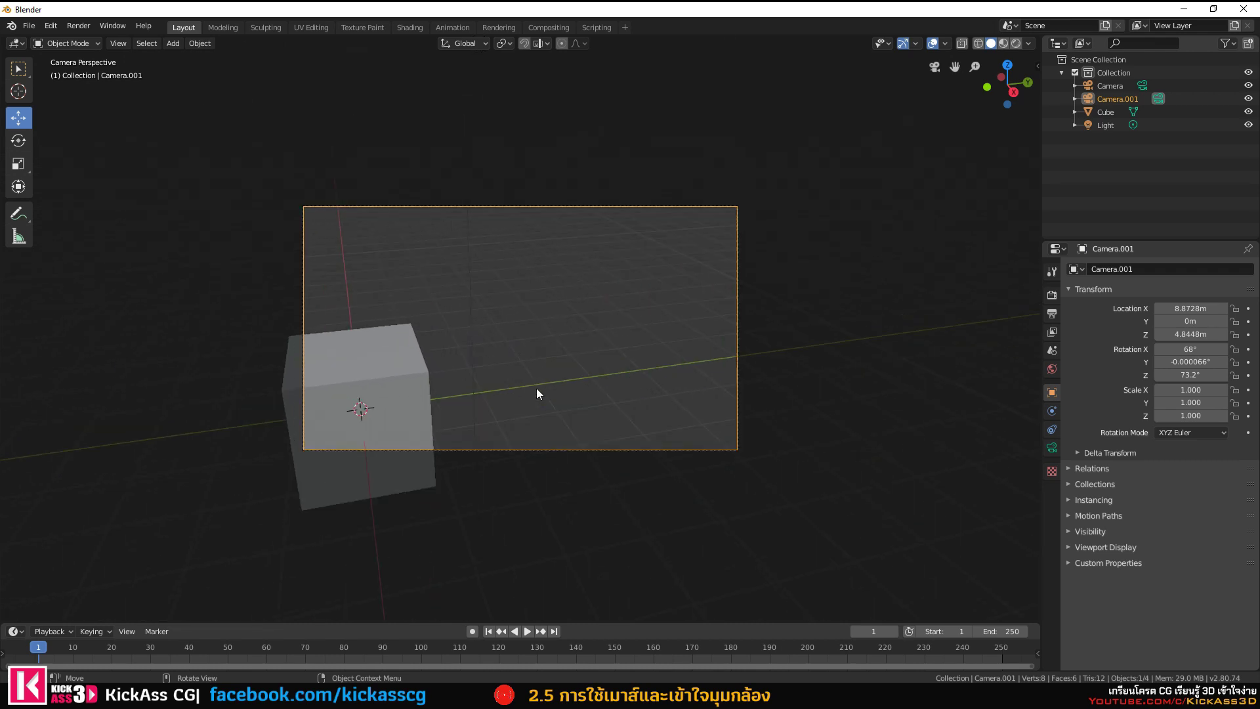
scroll(537, 389, "up", 2)
scroll(537, 389, "up", 1)
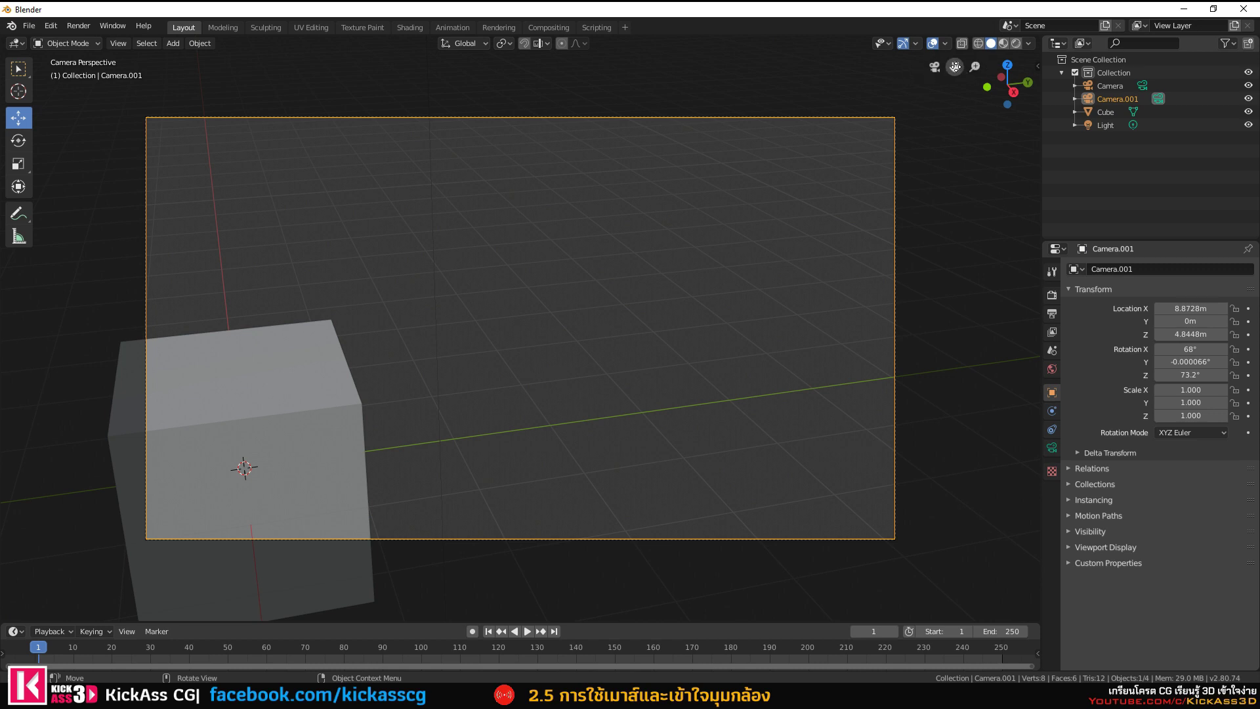
left_click_drag(955, 66, 959, 66)
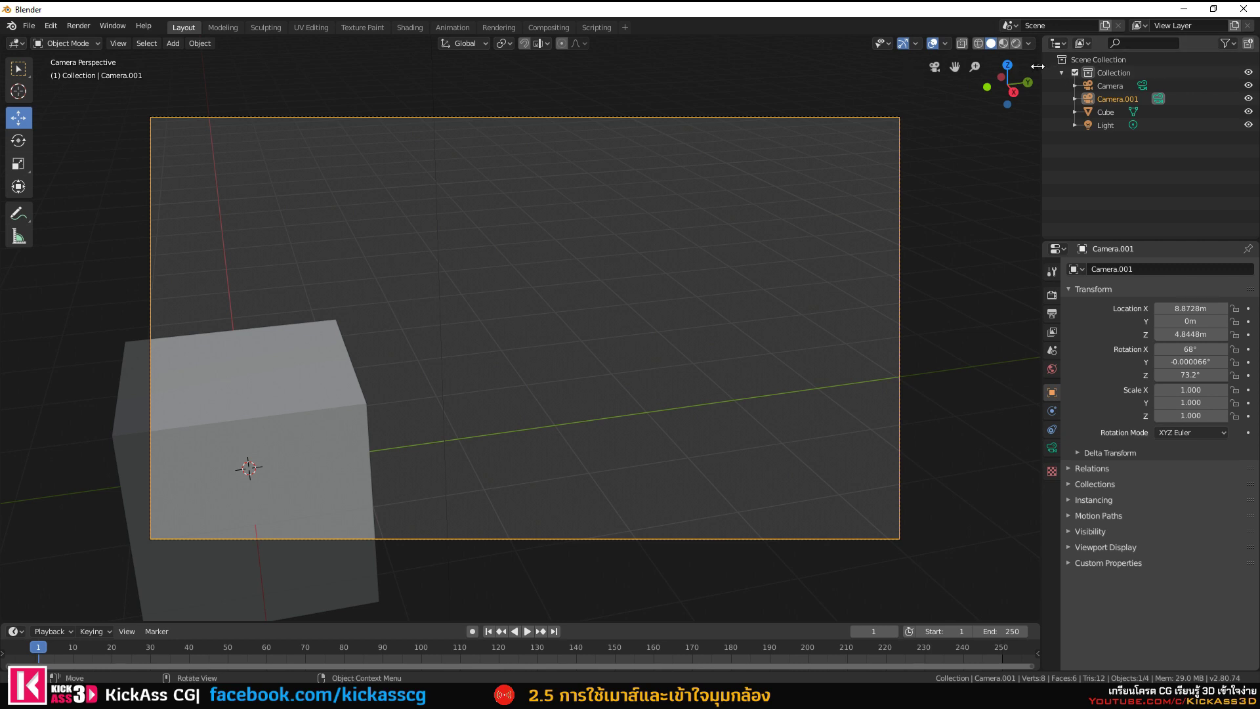
Show the N sidebar displaying Camera.001's transform values.
left_click(1038, 66)
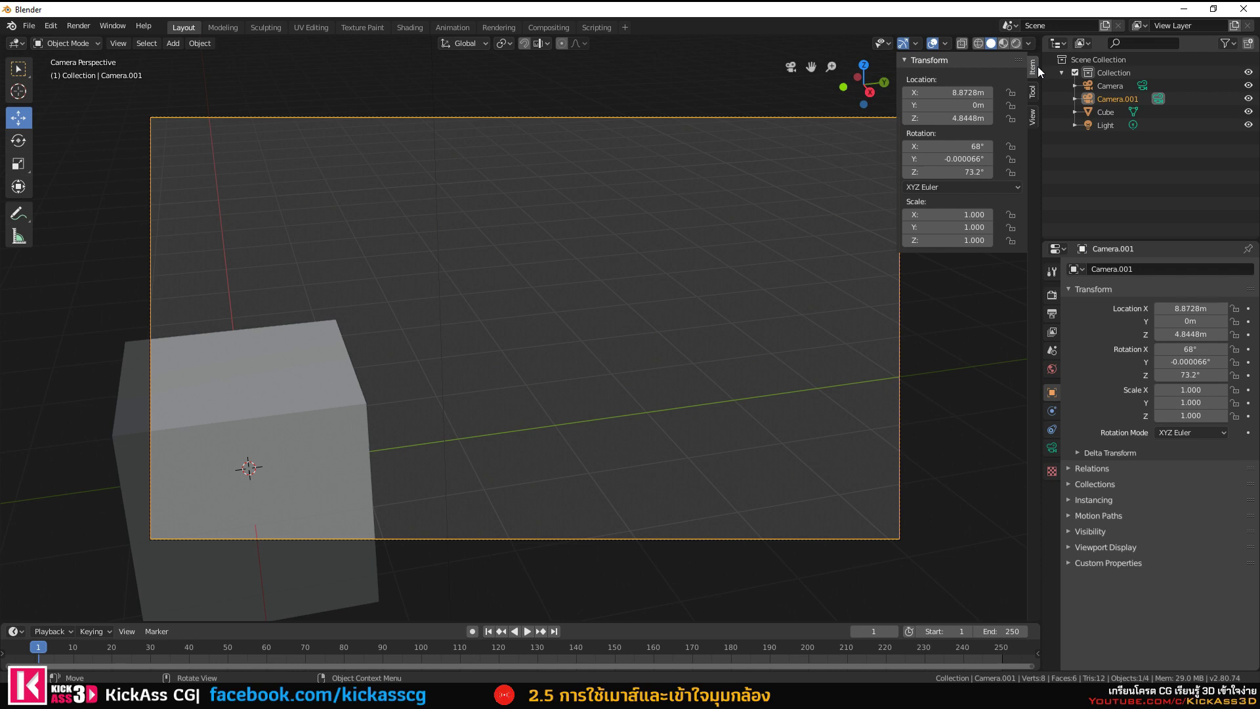
key("n")
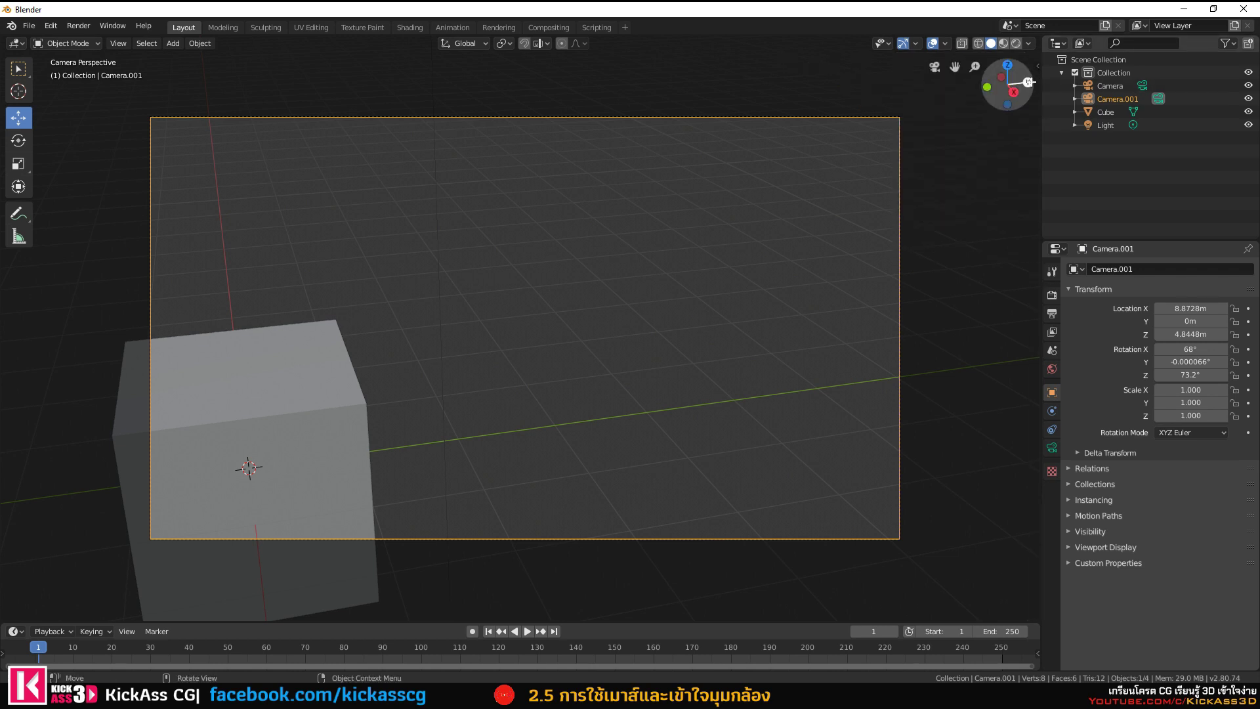
key("n")
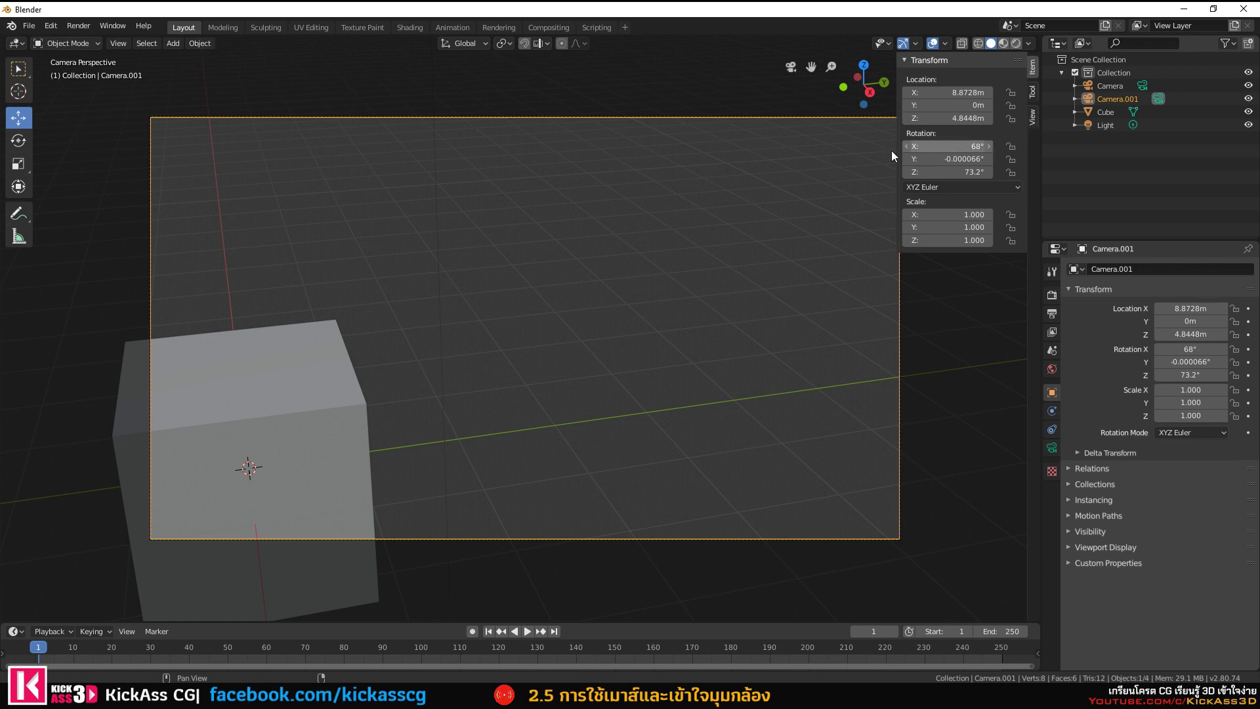
scroll(845, 170, "down", 1)
Lock Camera.001 to the view and orbit and zoom it in so the cube fills the frame.
left_click(1033, 119)
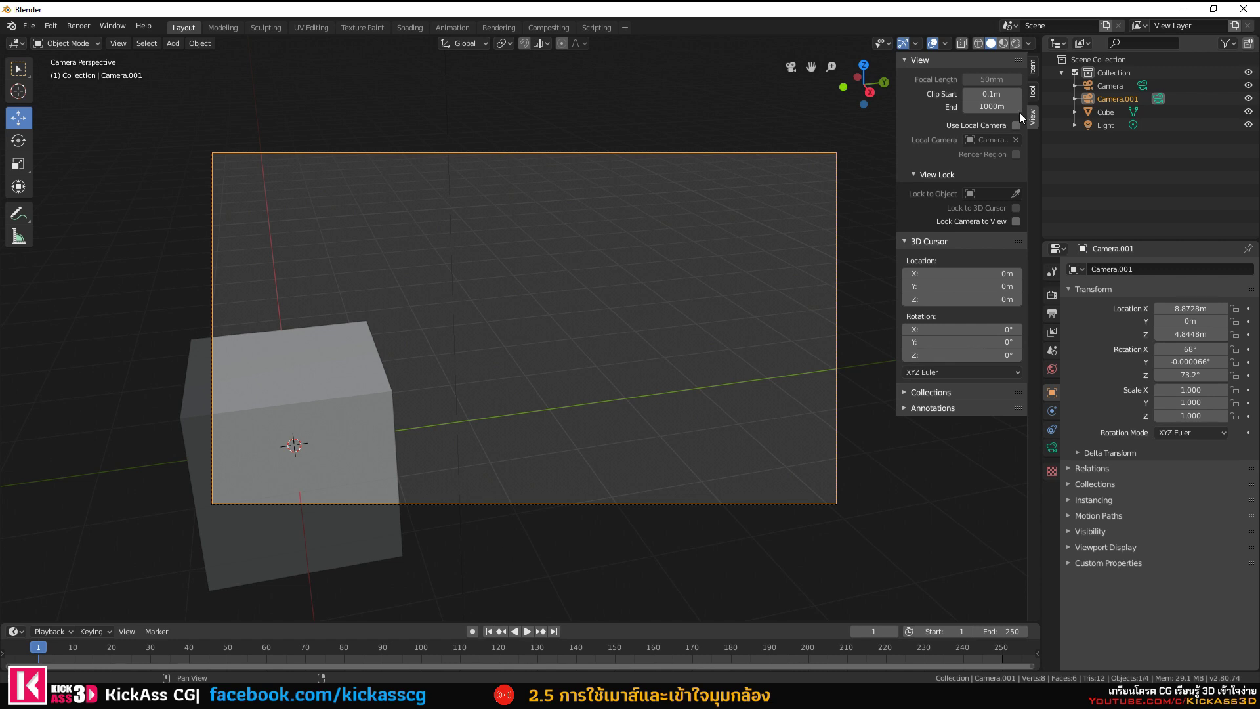
left_click(1016, 221)
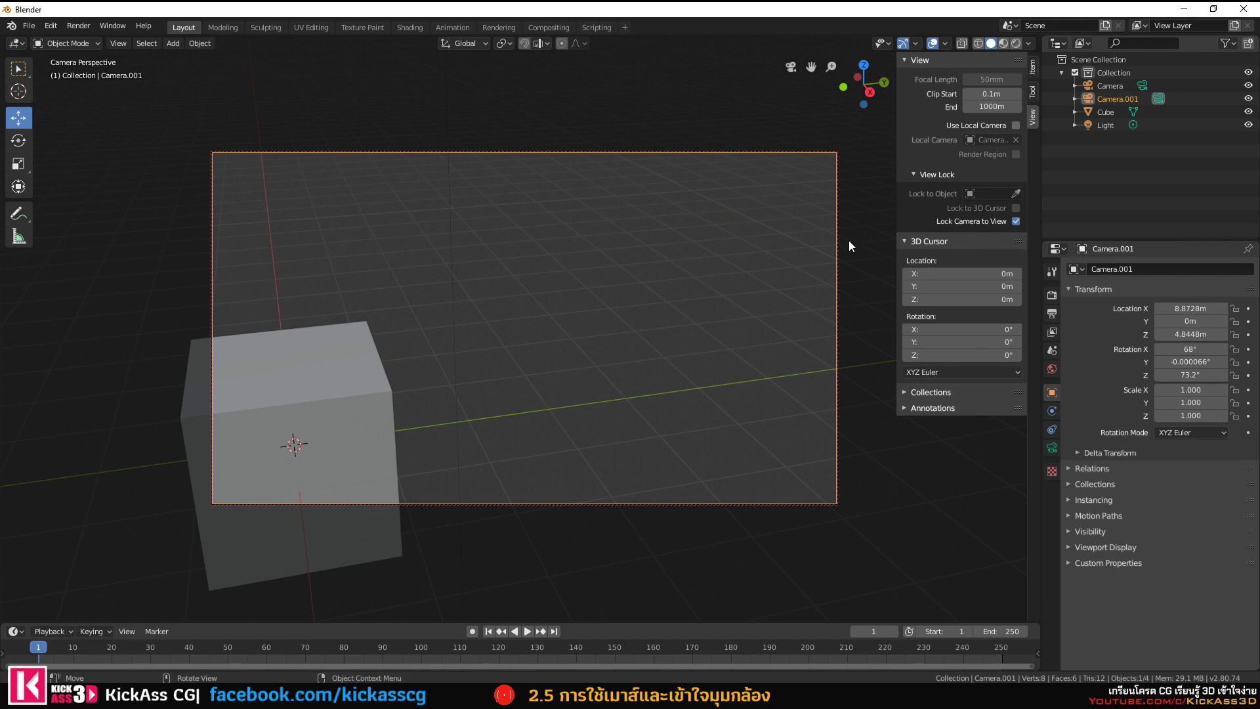
middle_click_drag(759, 258, 709, 278)
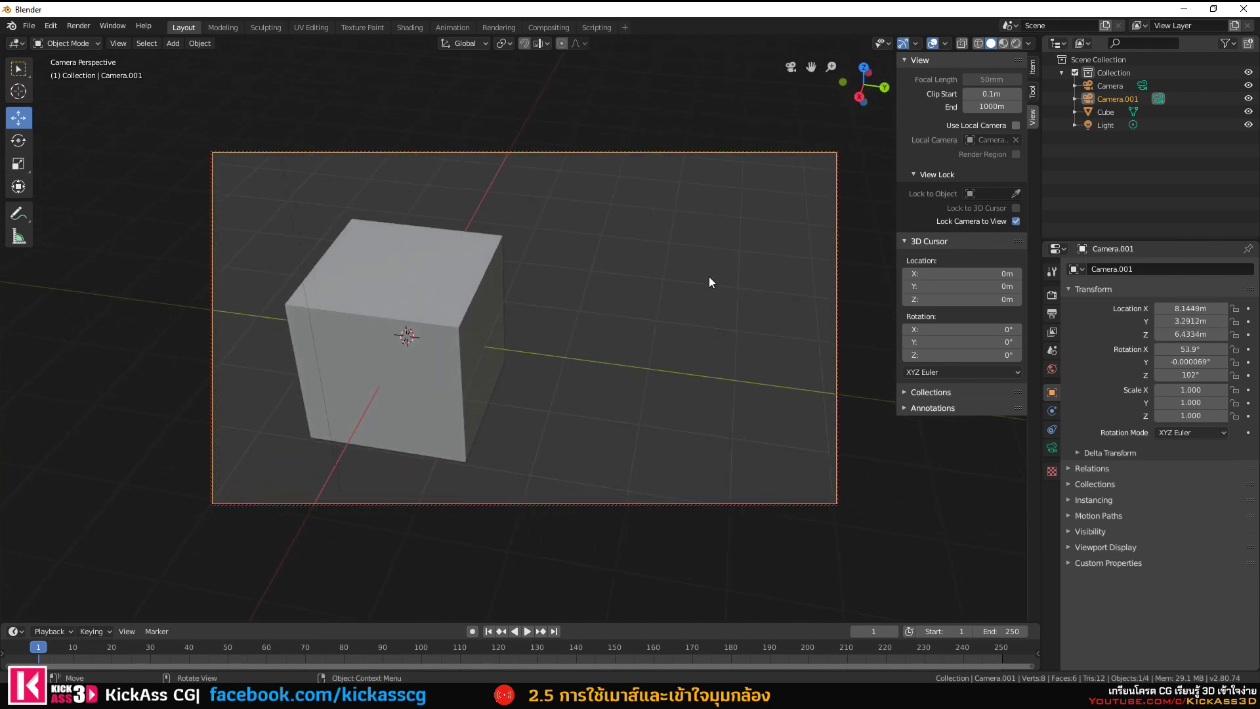
scroll(709, 279, "up", 2)
scroll(709, 277, "down", 2)
scroll(710, 277, "down", 1)
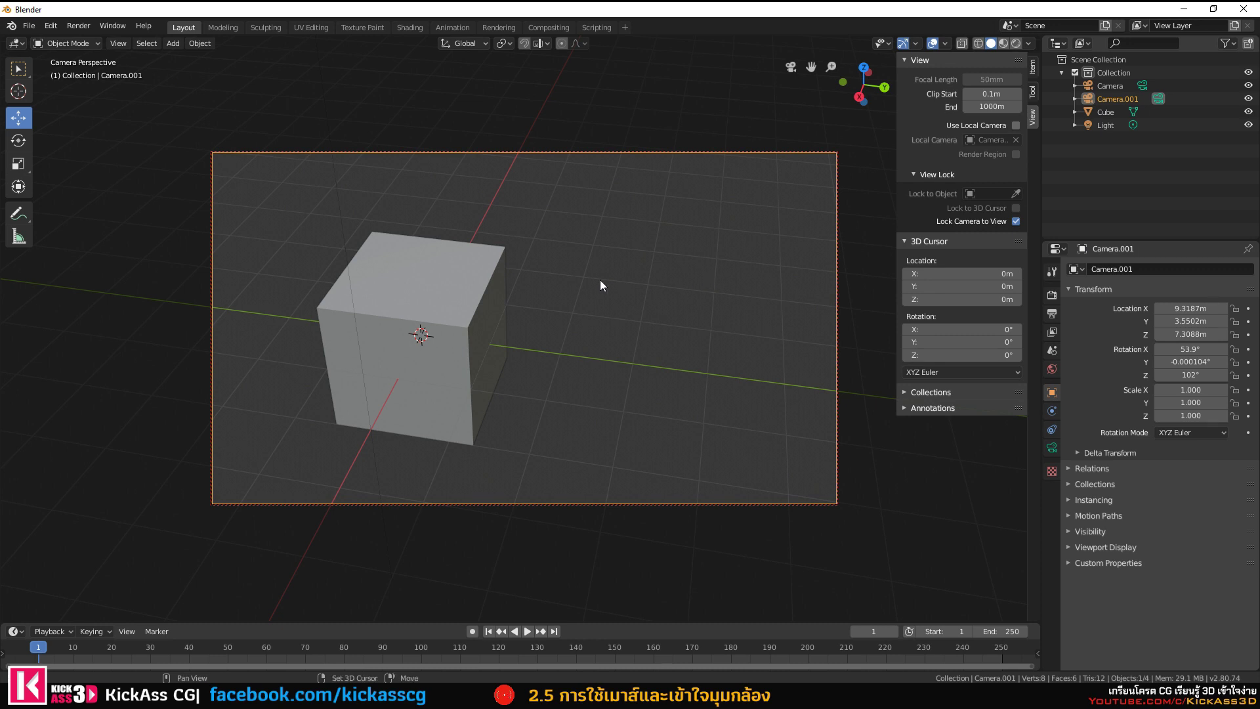
middle_click_drag(600, 286, 722, 274)
scroll(577, 289, "down", 1)
mouse_move(577, 289)
middle_mouse_down()
mouse_move(639, 270)
mouse_move(570, 349)
mouse_move(711, 269)
mouse_move(726, 189)
middle_mouse_up()
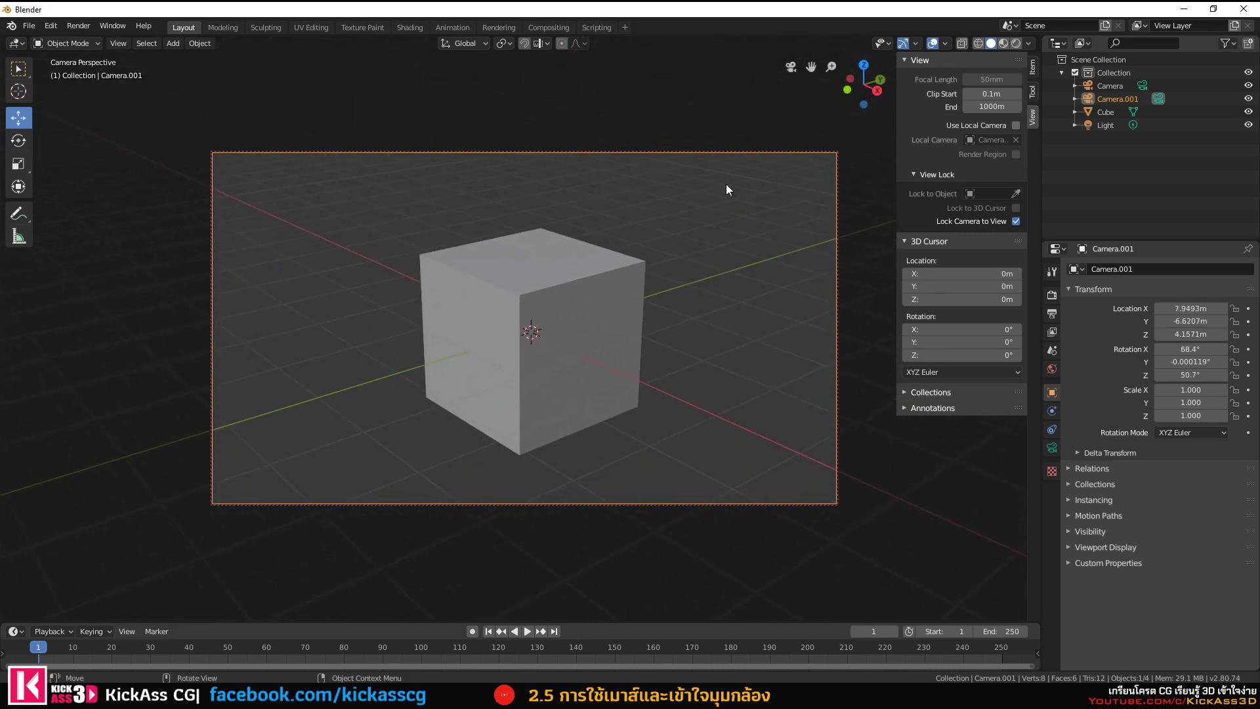
mouse_move(812, 66)
left_mouse_down()
mouse_move(868, 82)
mouse_move(813, 66)
left_mouse_up()
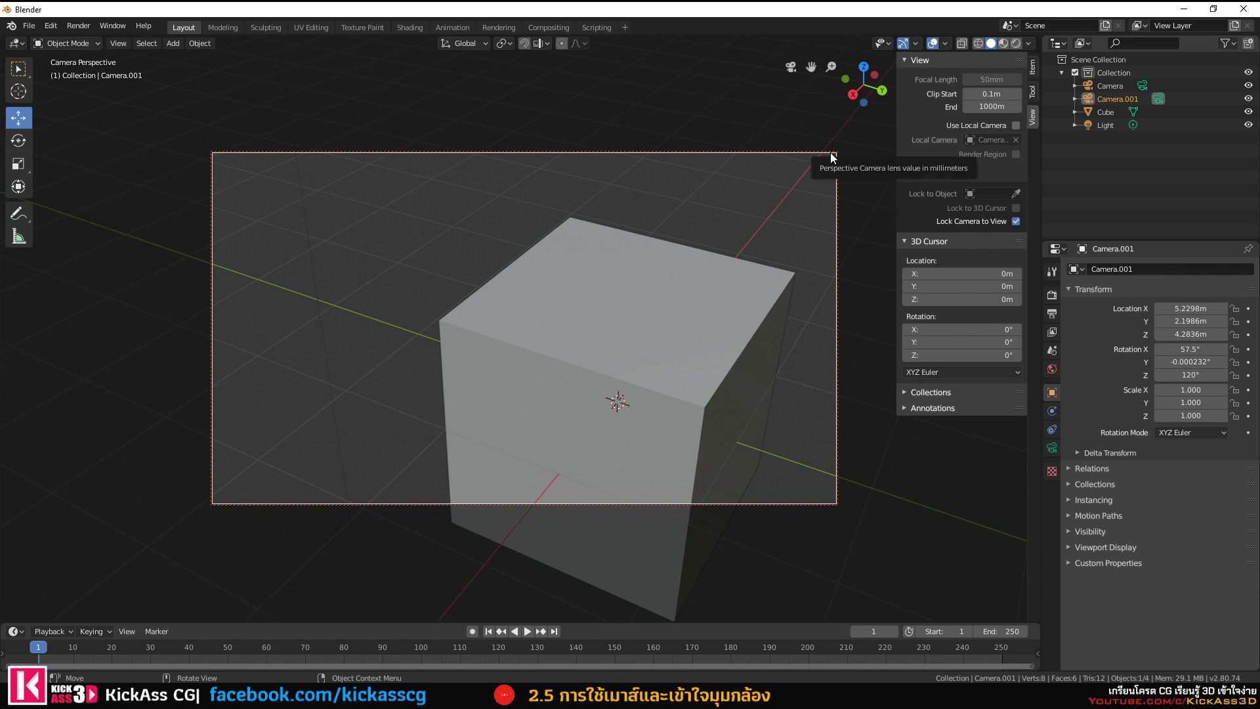
Re-enable Lock Camera to View and orbit Camera.001 to a steeper angle on the cube.
left_click(1015, 222)
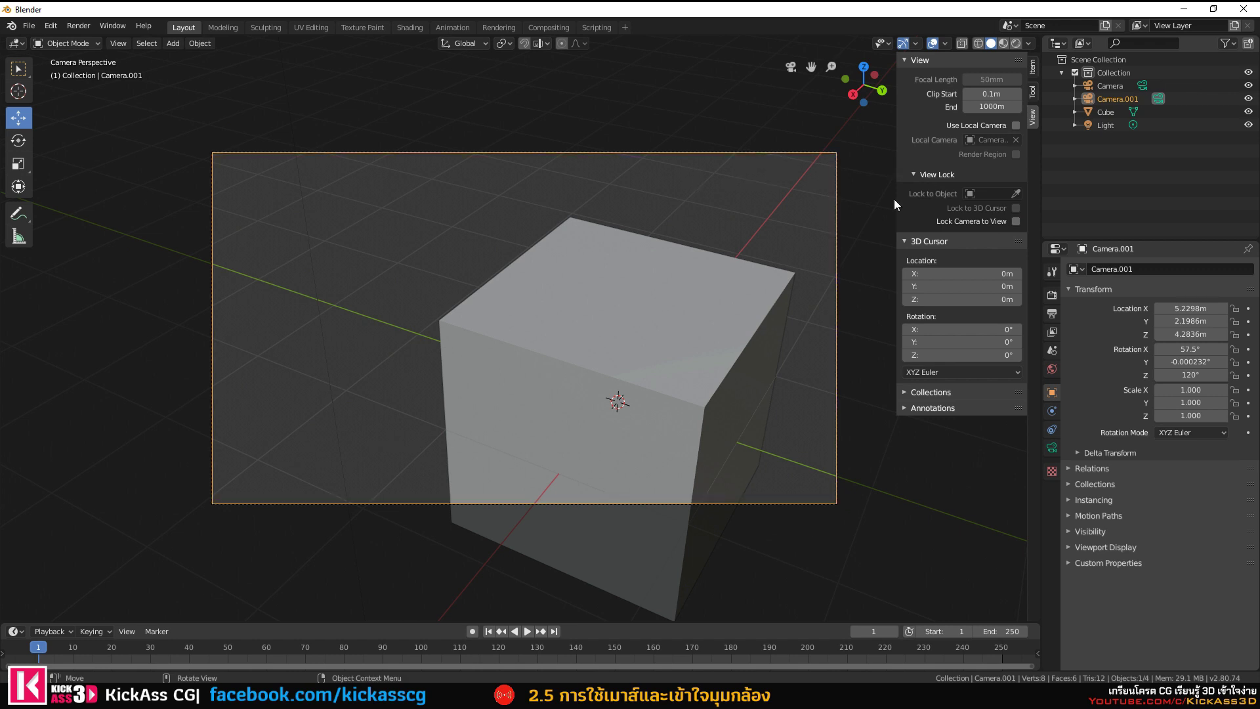
left_click(1017, 222)
mouse_move(424, 144)
middle_mouse_down()
mouse_move(456, 134)
mouse_move(437, 125)
middle_mouse_up()
middle_click_drag(428, 124, 446, 113)
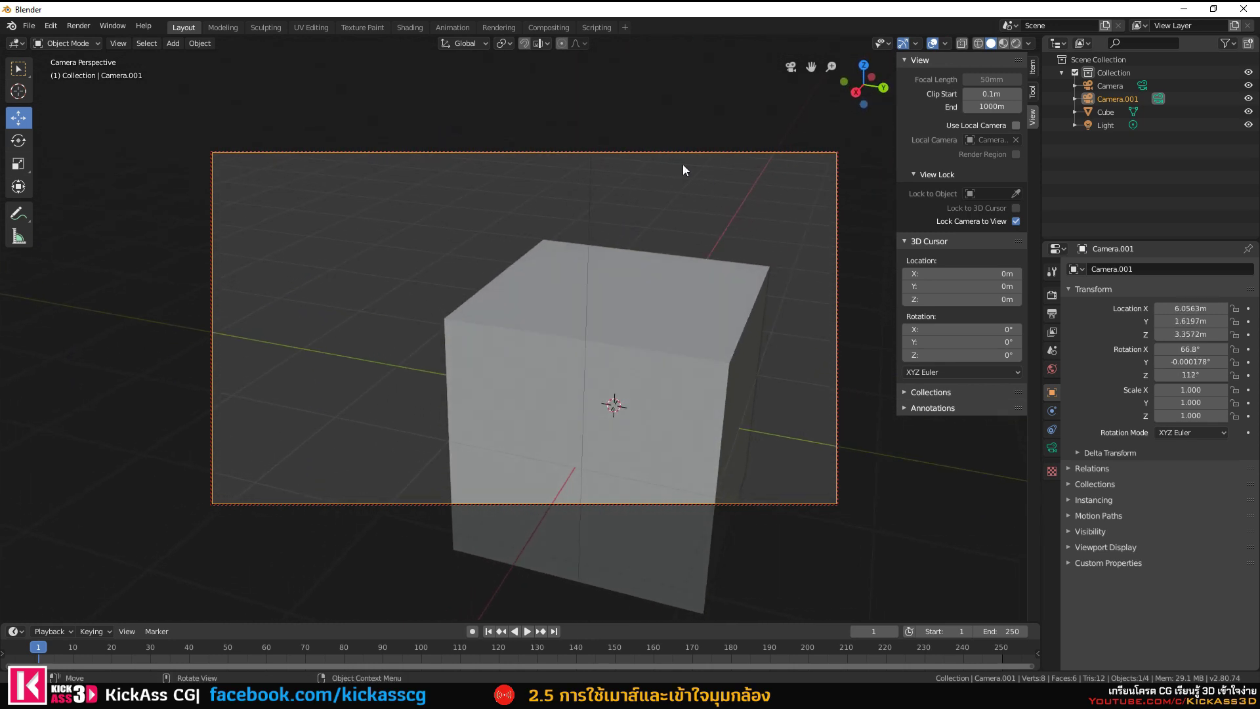
Zoom Camera.001 to rest at 7.17m, 2.06m, 3.87m, then turn off Lock Camera to View.
scroll(628, 190, "down", 1)
scroll(628, 188, "down", 2)
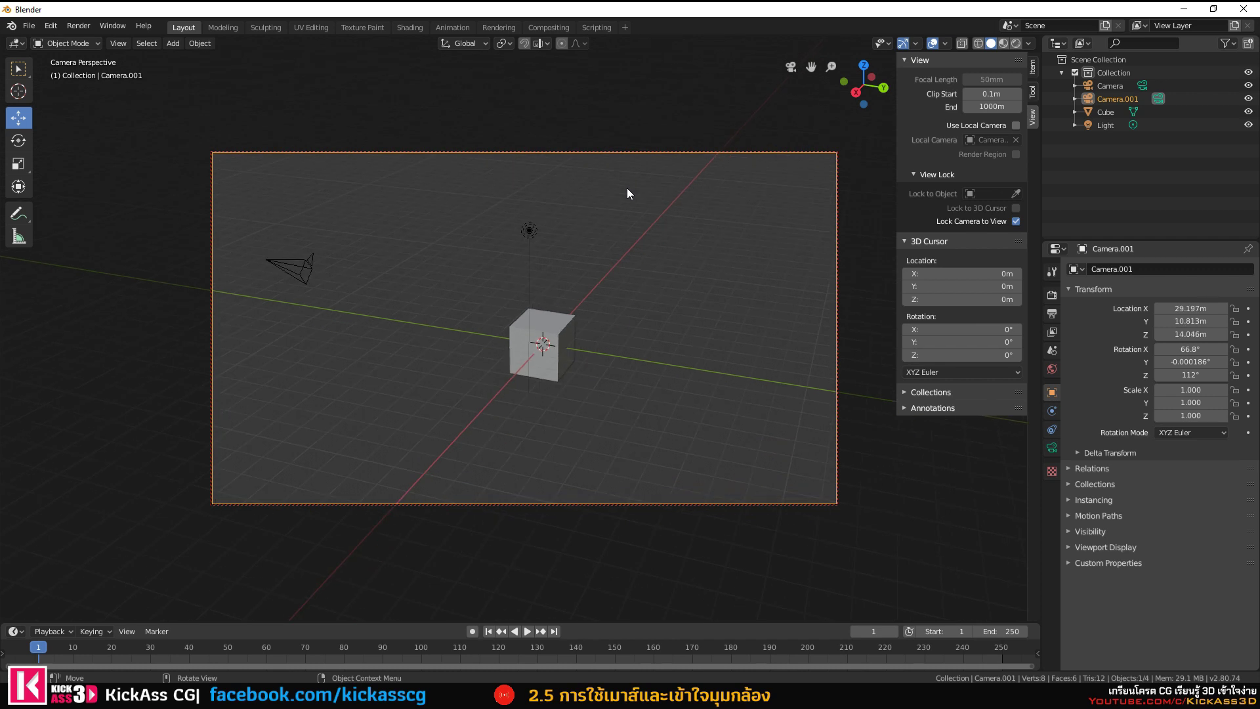
scroll(624, 191, "down", 2)
scroll(624, 190, "down", 1)
scroll(624, 190, "up", 1)
scroll(624, 190, "up", 4)
scroll(624, 190, "down", 4)
scroll(624, 191, "up", 4)
scroll(624, 191, "down", 3)
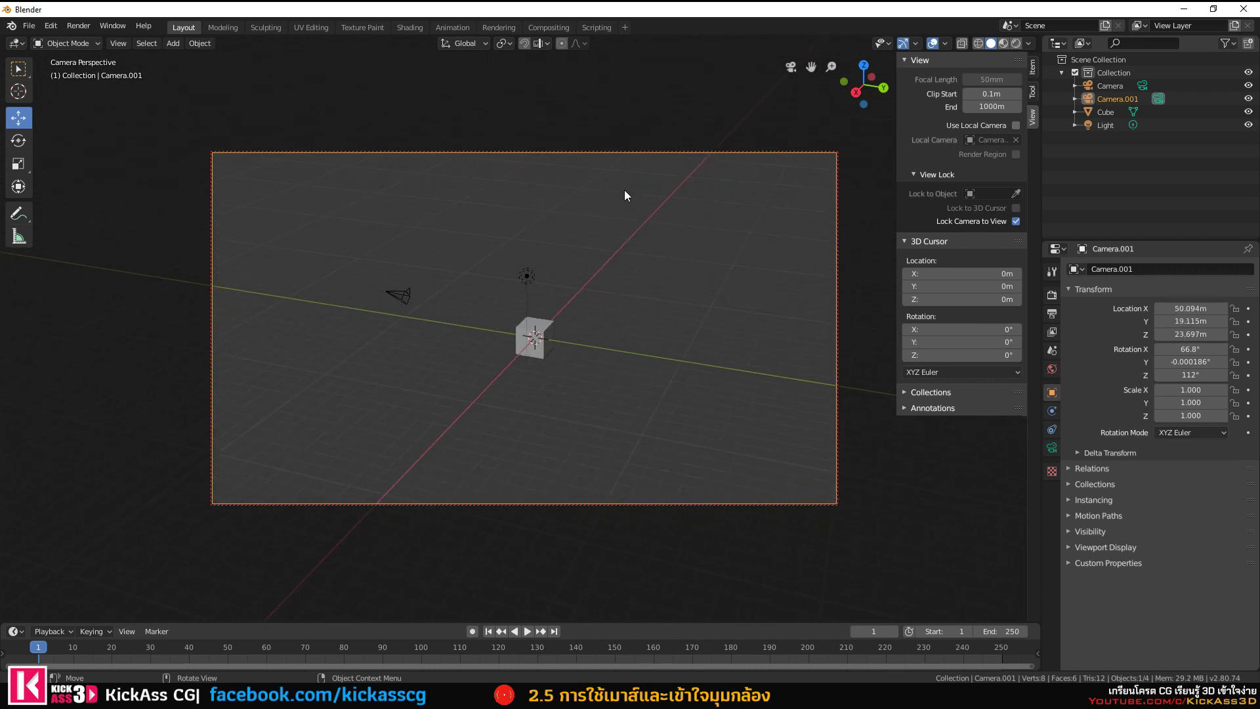
scroll(592, 216, "up", 3)
scroll(585, 234, "up", 3)
scroll(584, 234, "up", 3)
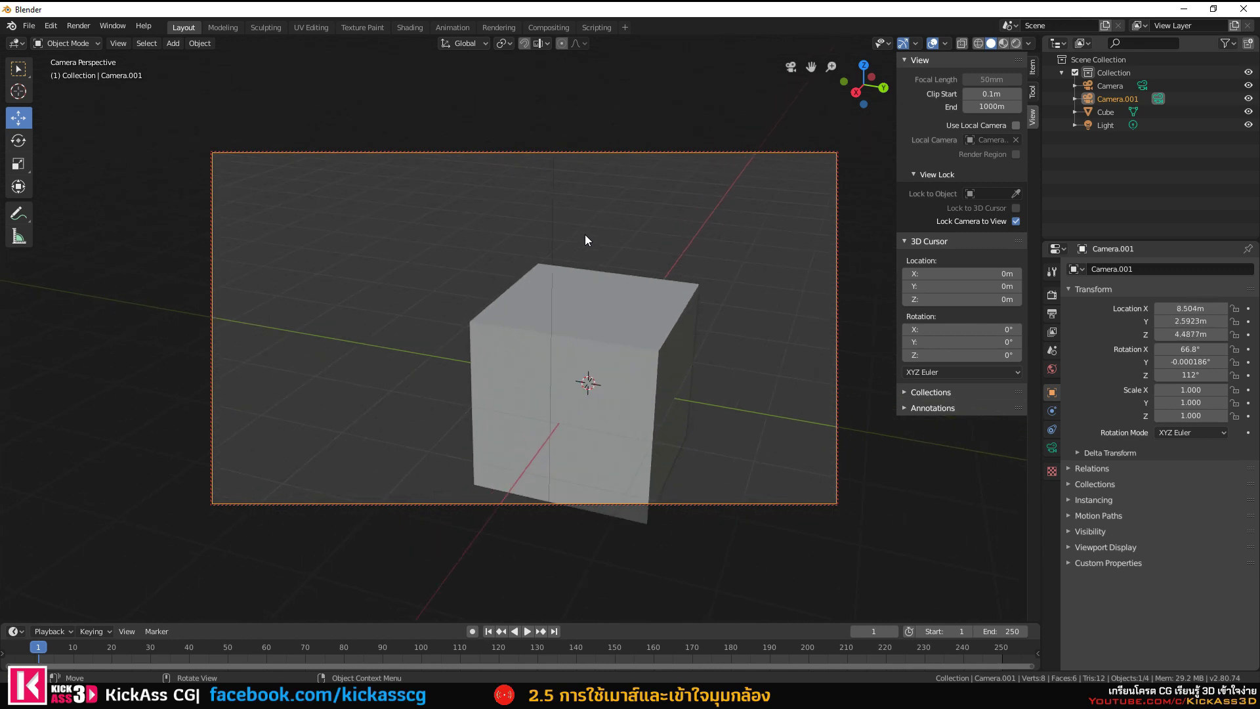
scroll(584, 234, "up", 1)
left_click(1016, 223)
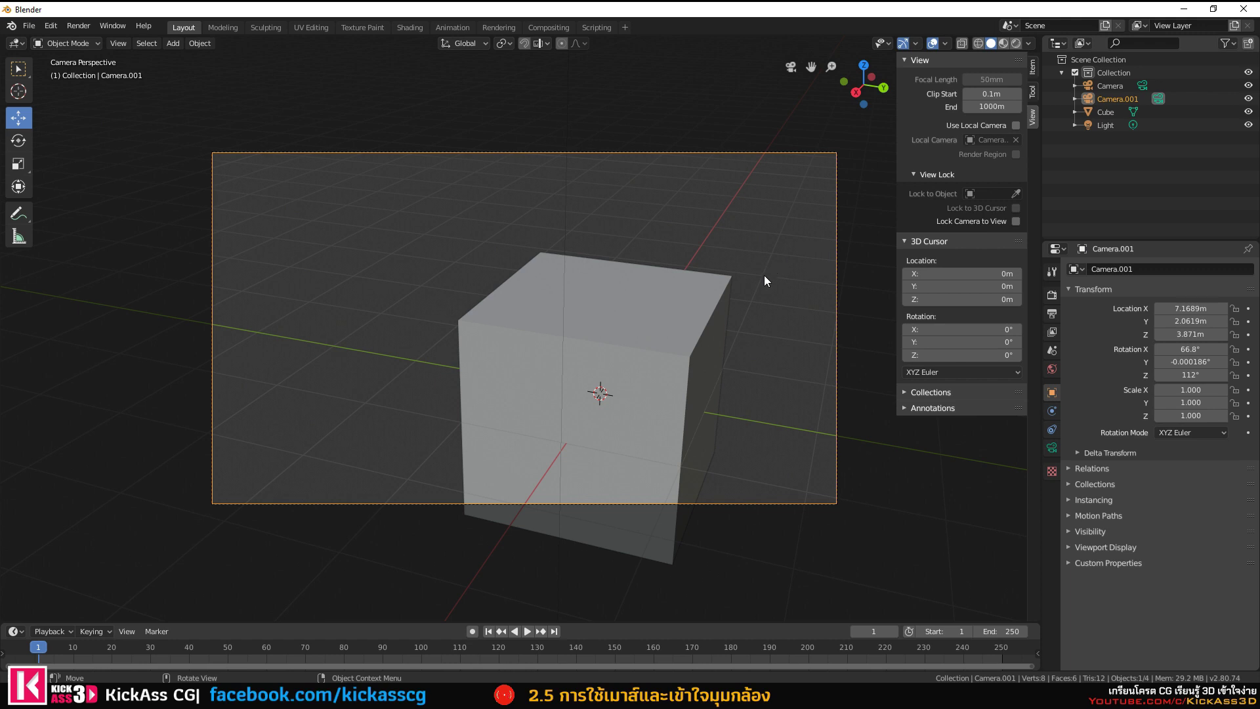
Exit Camera.001's view and orbit out to see both cameras around the cube.
left_click(791, 67)
scroll(711, 151, "down", 5)
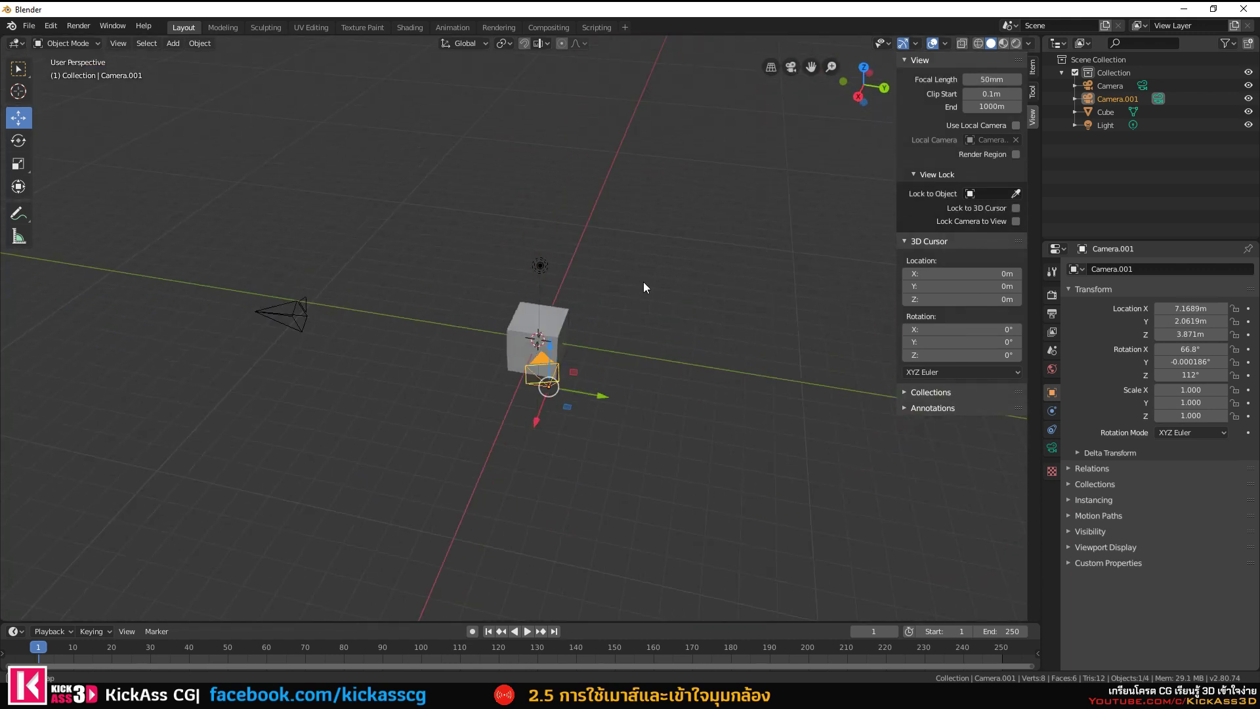
middle_click_drag(644, 282, 626, 281)
middle_click_drag(502, 253, 544, 238)
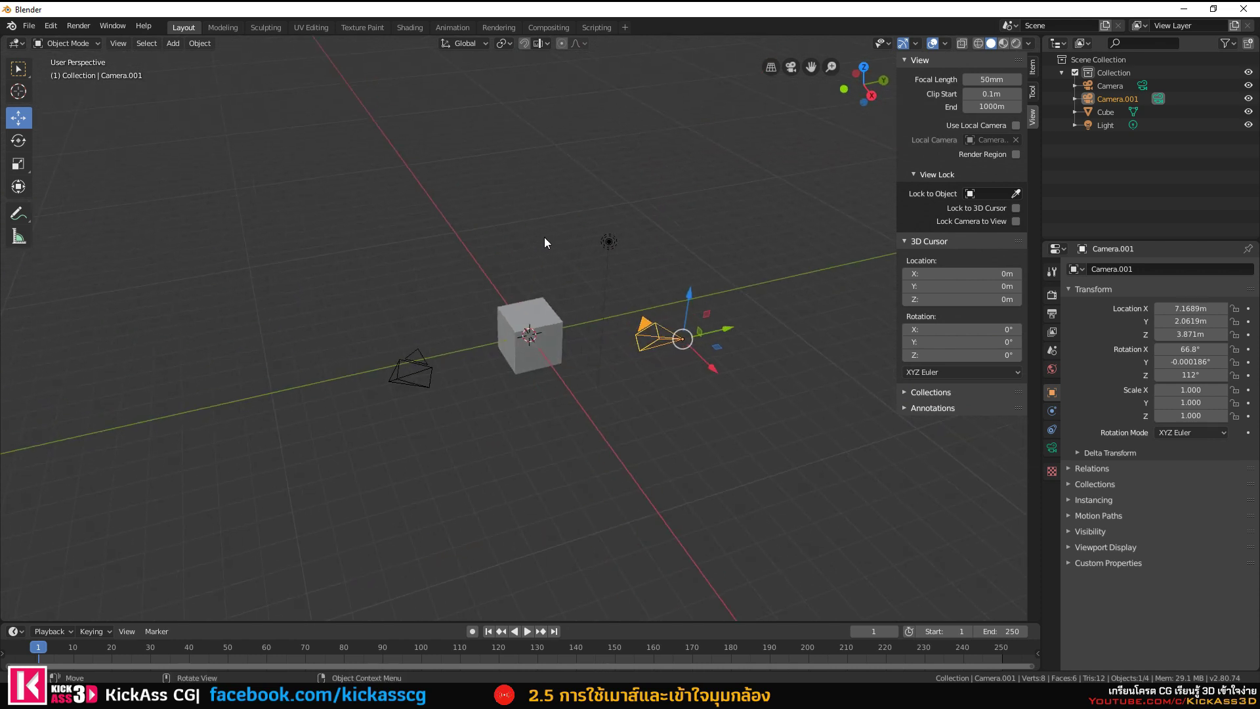
key("KP_0")
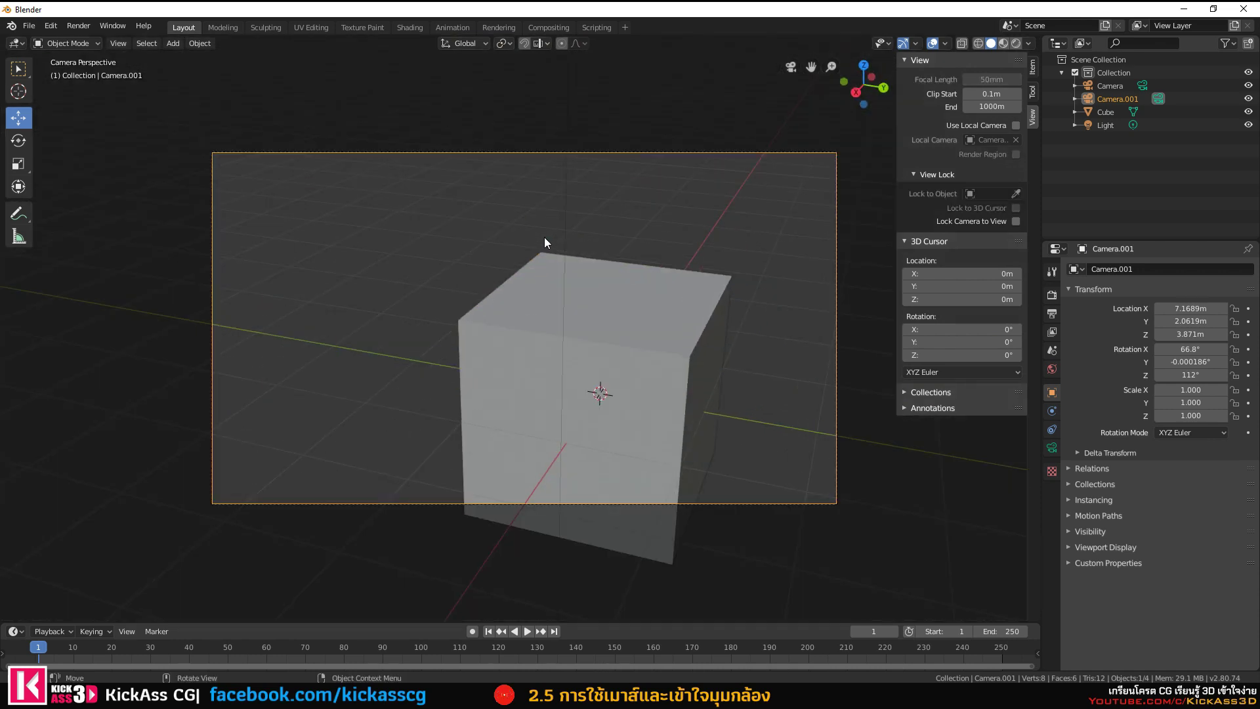
middle_click_drag(545, 238, 538, 239)
scroll(540, 246, "down", 3)
scroll(245, 230, "down", 2)
scroll(174, 228, "down", 2)
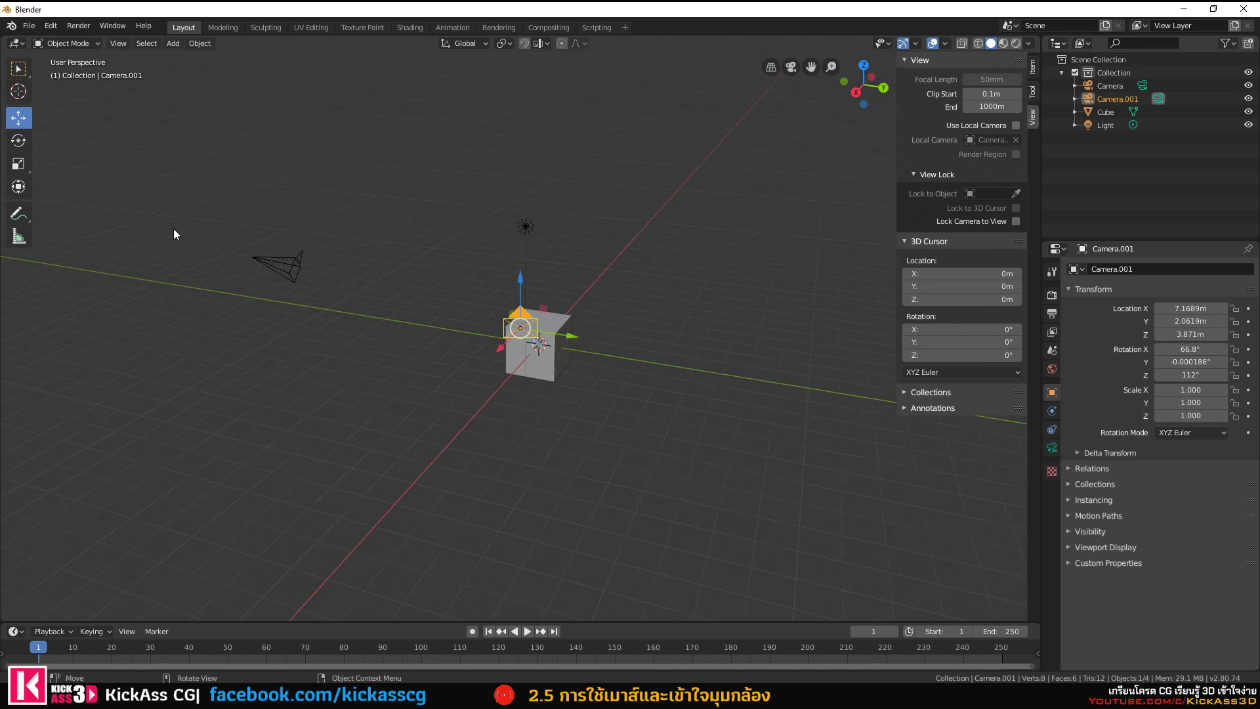
Make Camera the active scene camera with Ctrl+Numpad 0, then return to a free orbiting view.
left_click(279, 266)
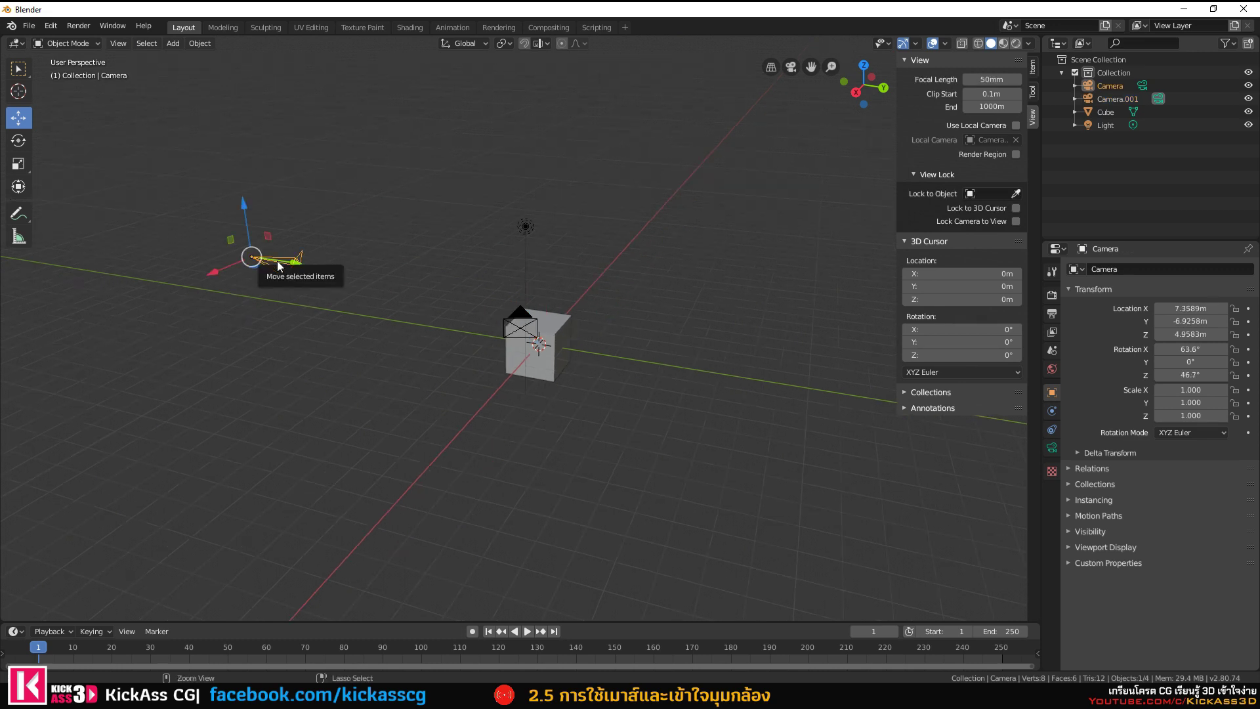
middle_click_drag(279, 266, 315, 263)
key("ctrl+KP_0")
mouse_move(414, 276)
middle_mouse_down()
mouse_move(505, 308)
mouse_move(497, 281)
mouse_move(531, 281)
mouse_move(510, 293)
middle_mouse_up()
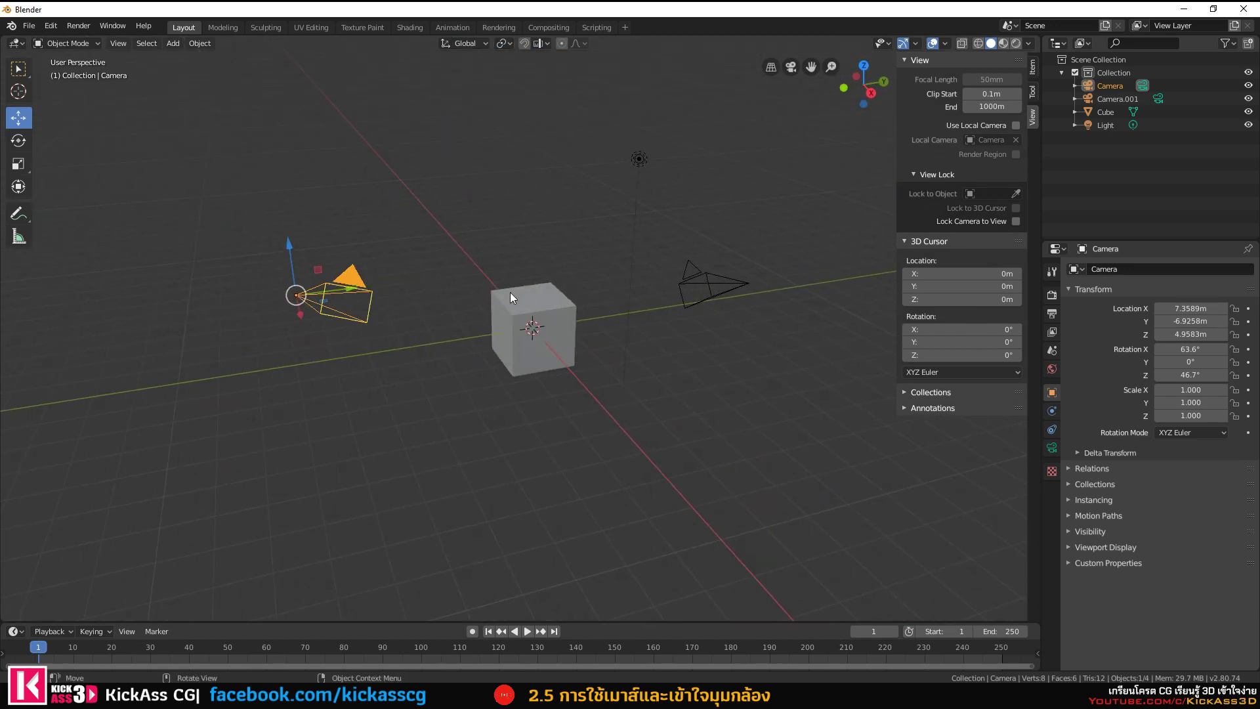
left_click(687, 275)
left_click(346, 289)
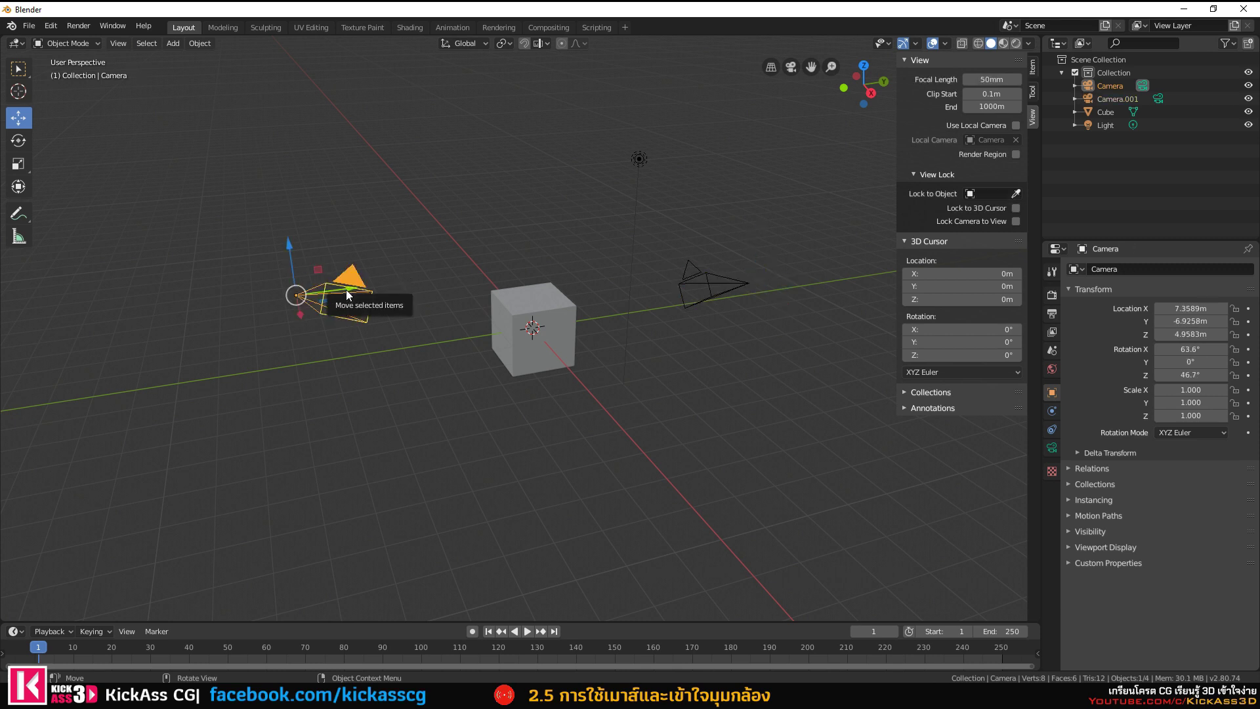
key("ctrl")
key("ctrl+KP_0")
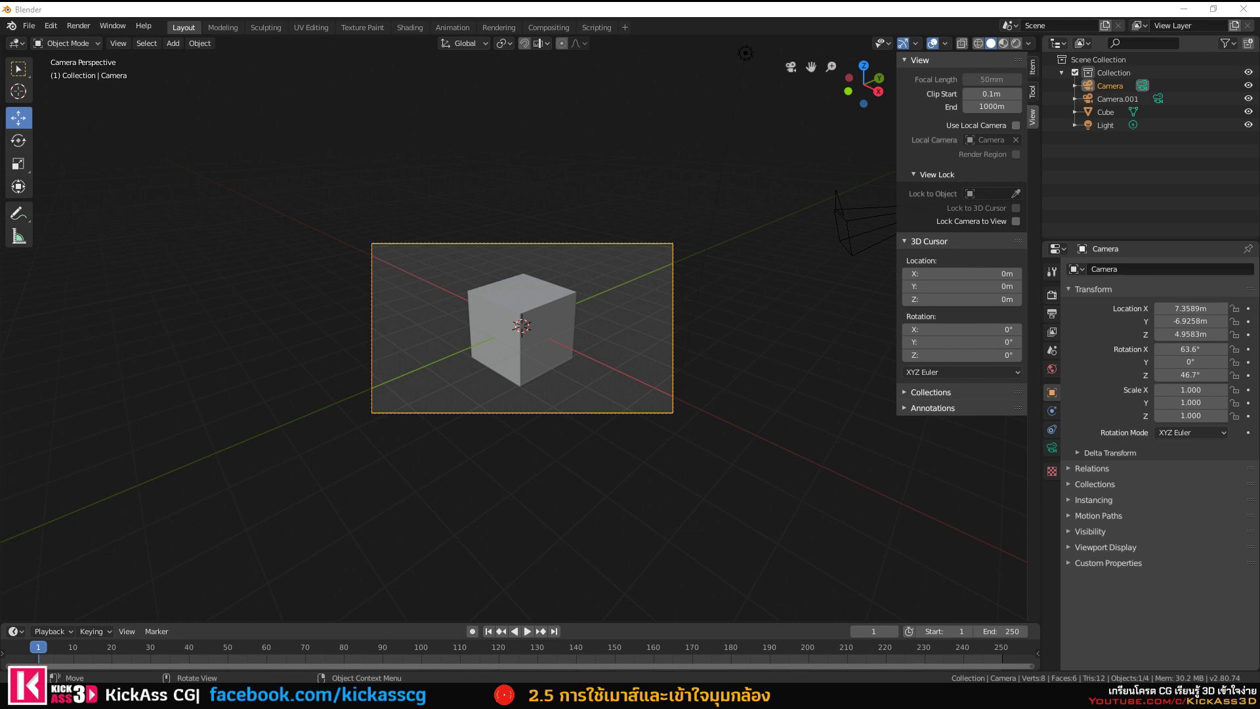
key("KP_0")
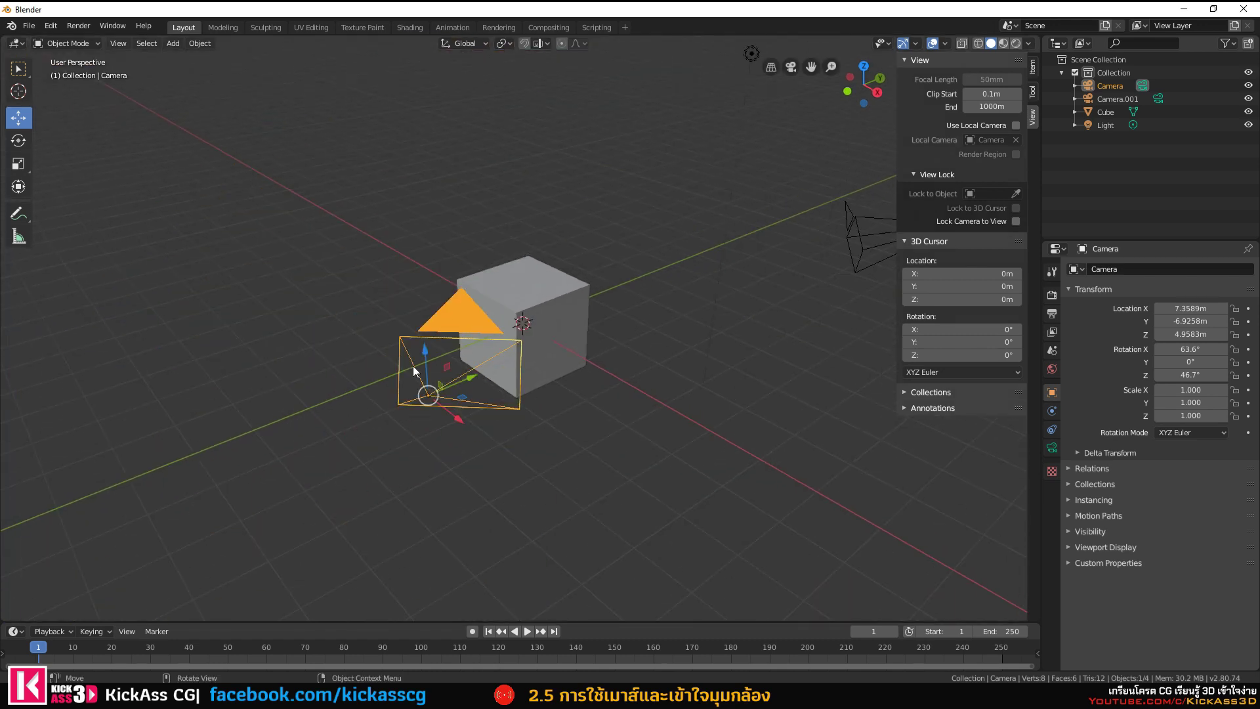
mouse_move(517, 349)
middle_mouse_down()
mouse_move(445, 334)
mouse_move(486, 337)
middle_mouse_up()
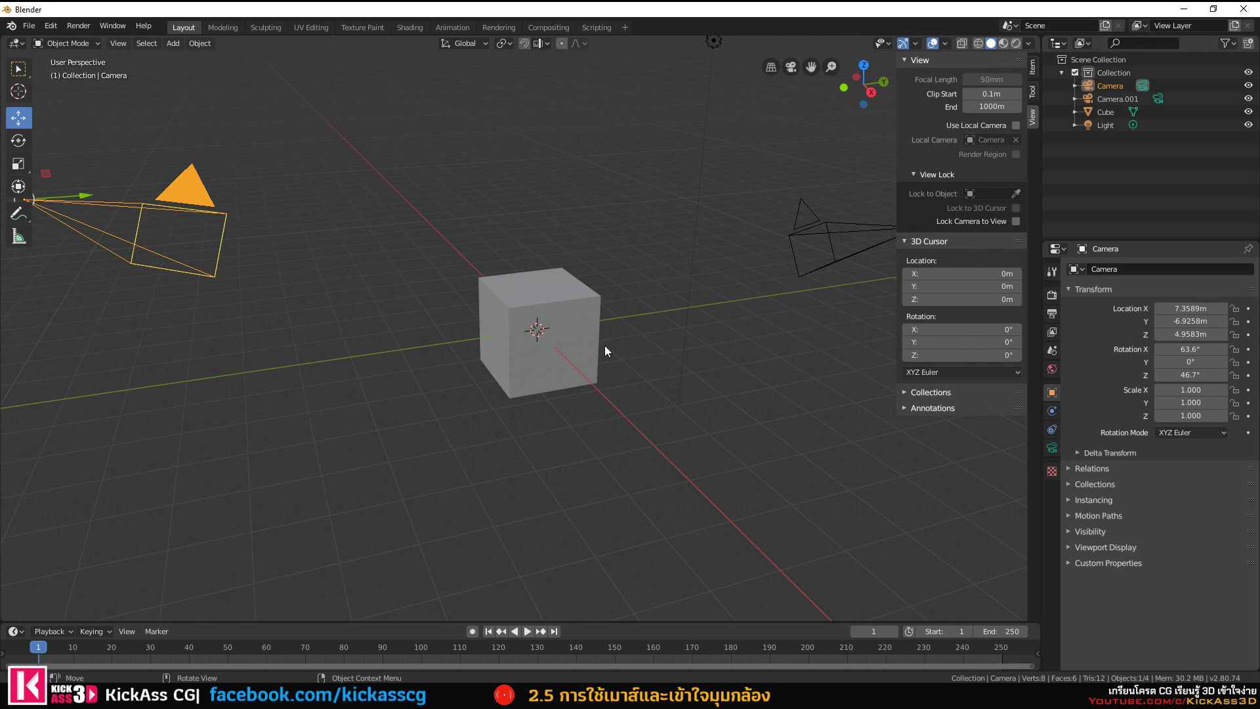
Delete the cube from the scene.
scroll(592, 333, "down", 3)
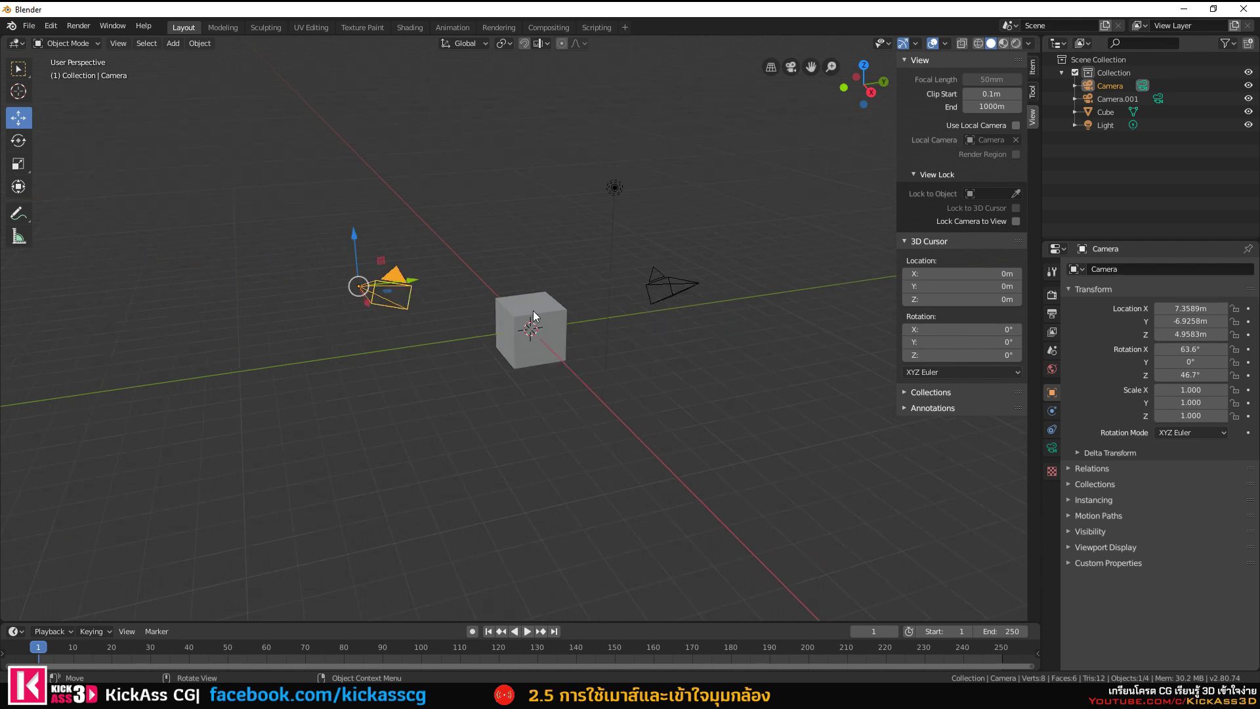
left_click(533, 315)
key("Delete")
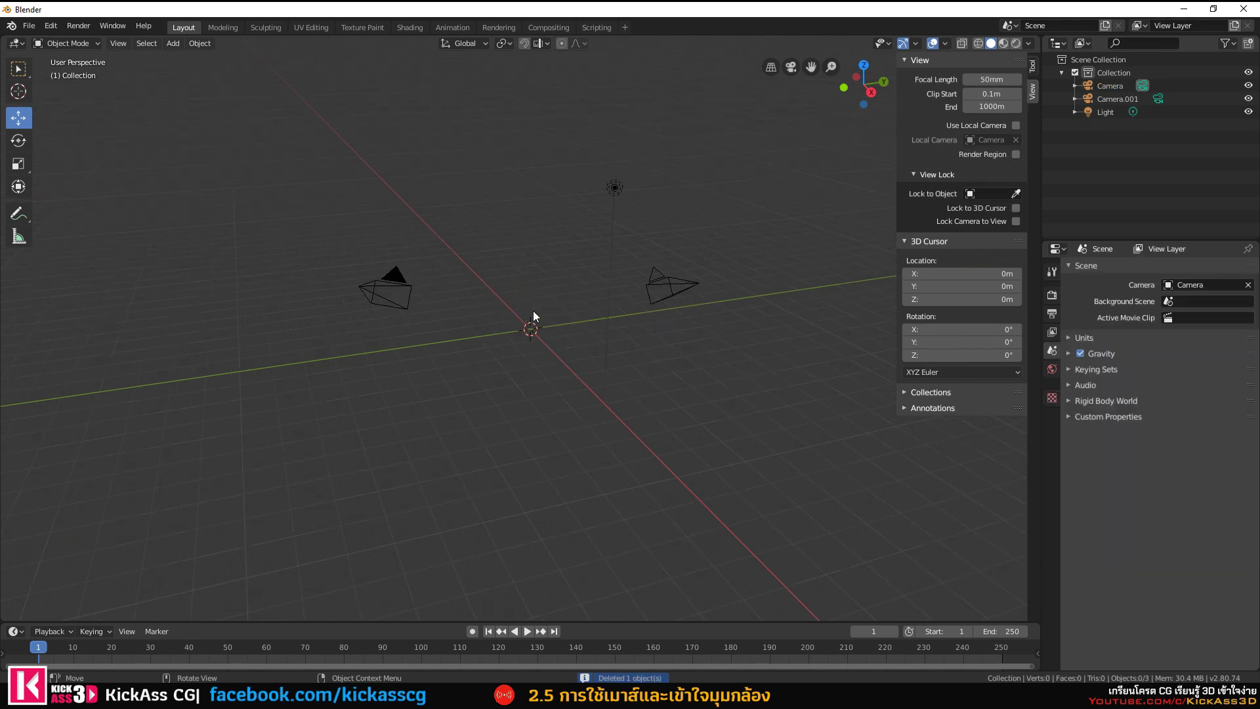
Add a Suzanne monkey head at the origin and frame it up close in the view.
key("shift+a")
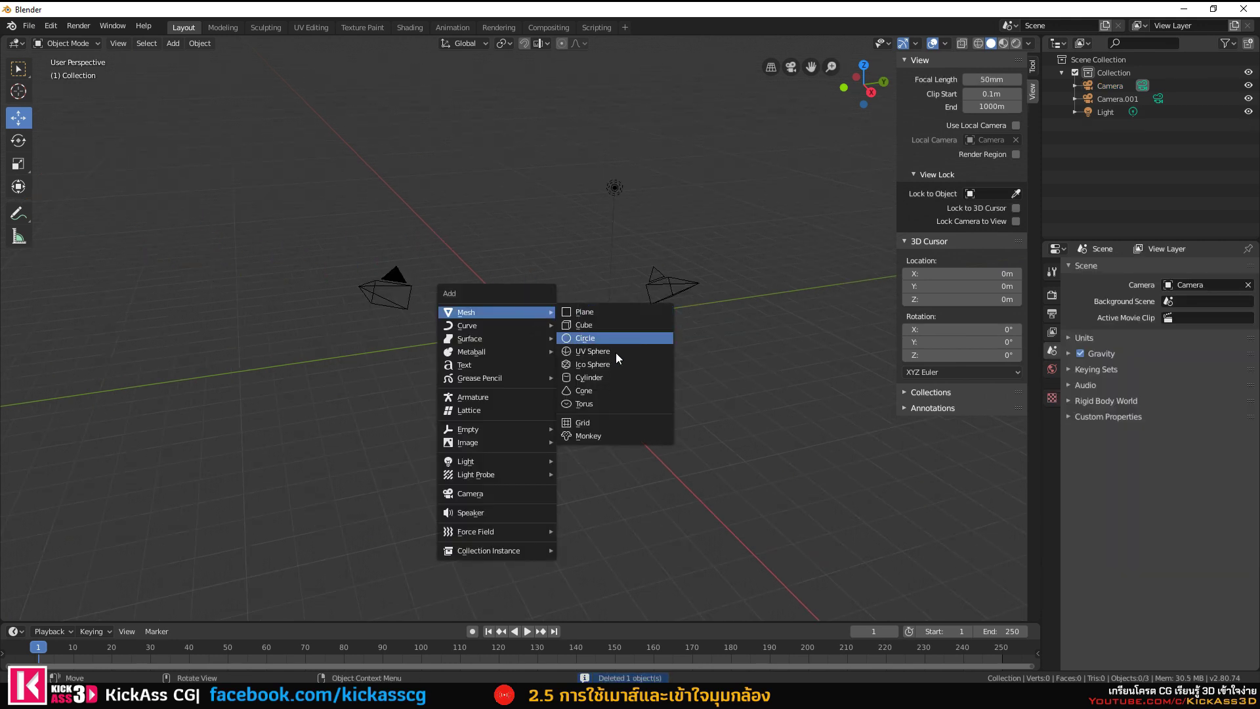
left_click(599, 436)
key("KP_Decimal")
mouse_move(585, 364)
middle_mouse_down()
mouse_move(479, 389)
mouse_move(517, 371)
mouse_move(620, 364)
mouse_move(554, 390)
middle_mouse_up()
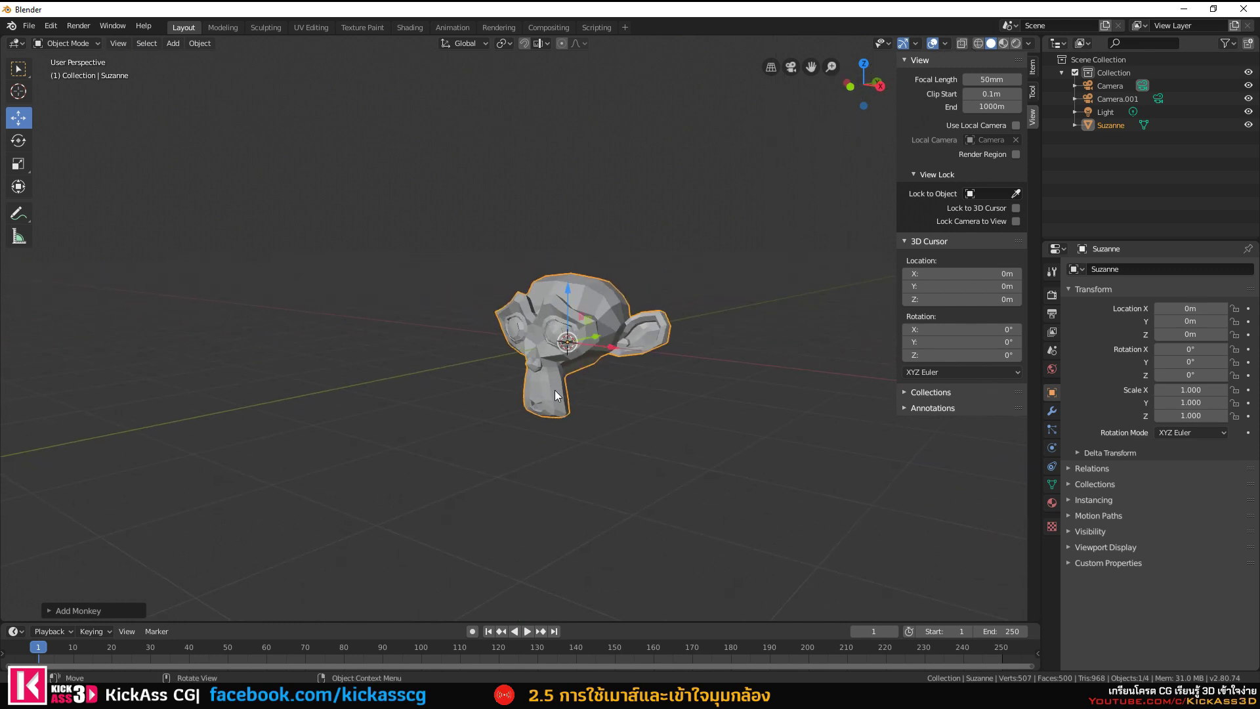
left_click(122, 48)
mouse_move(147, 195)
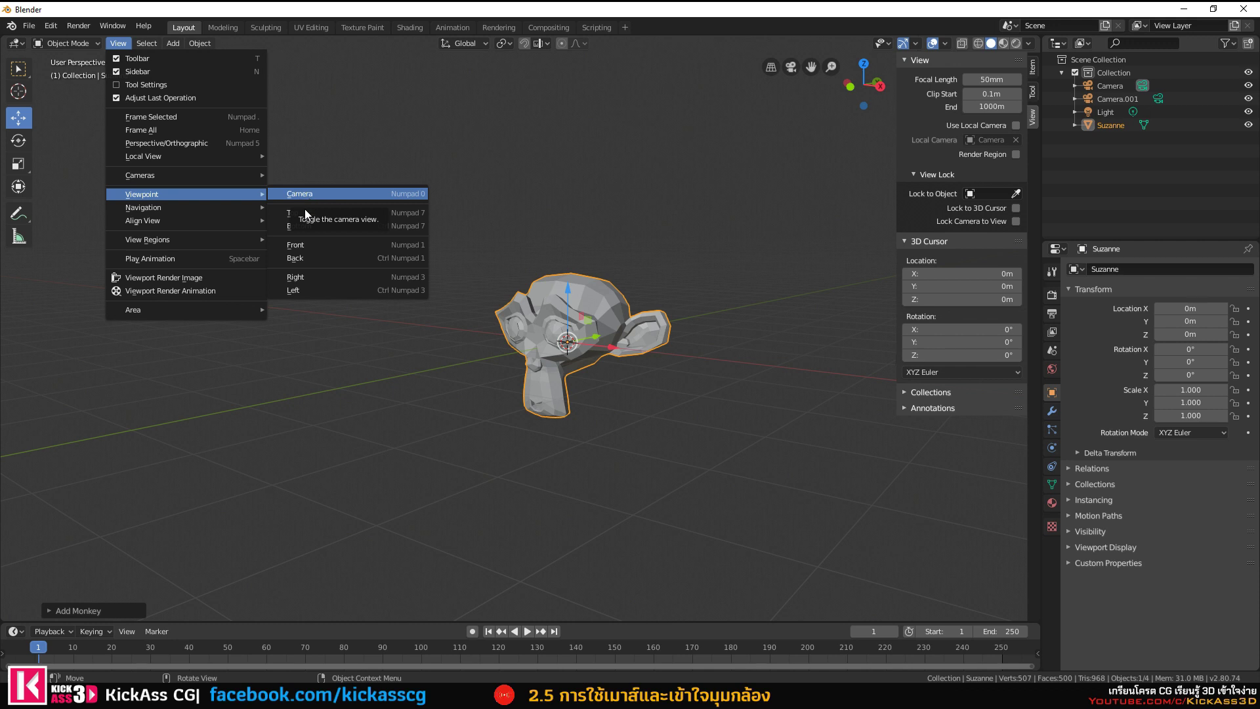
View Suzanne from the Top and then Bottom preset viewpoints.
left_click(328, 210)
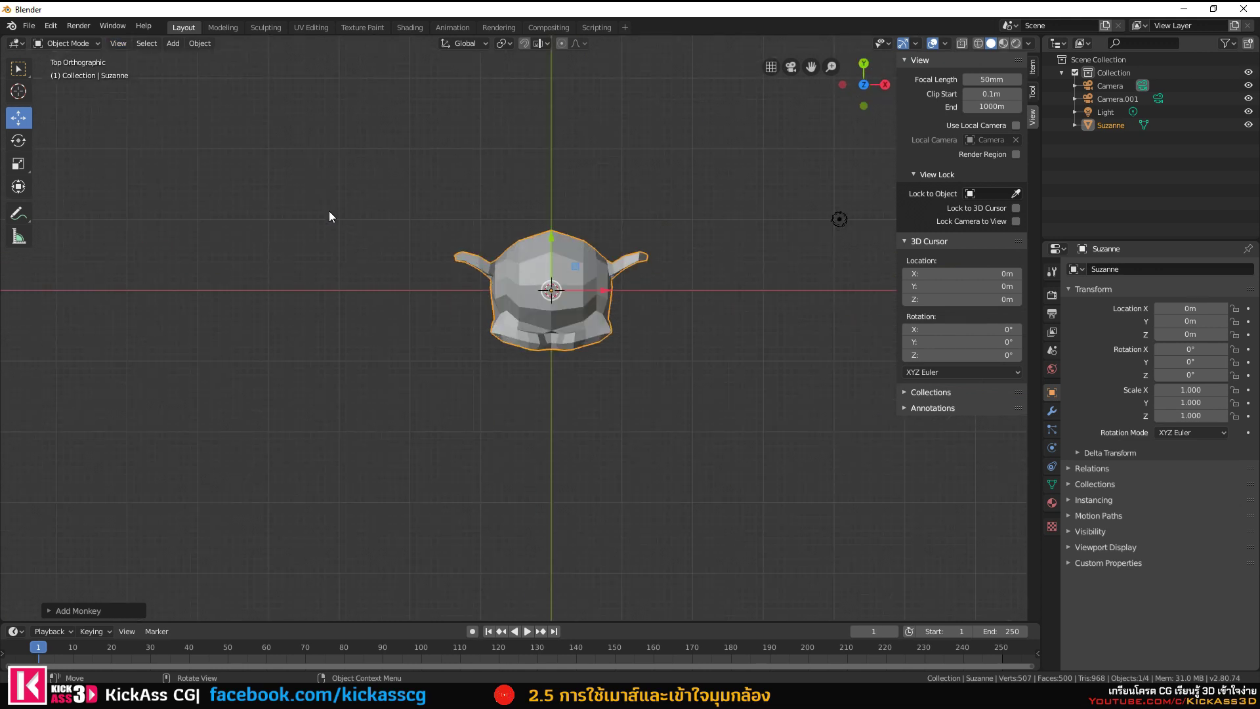
left_click(130, 43)
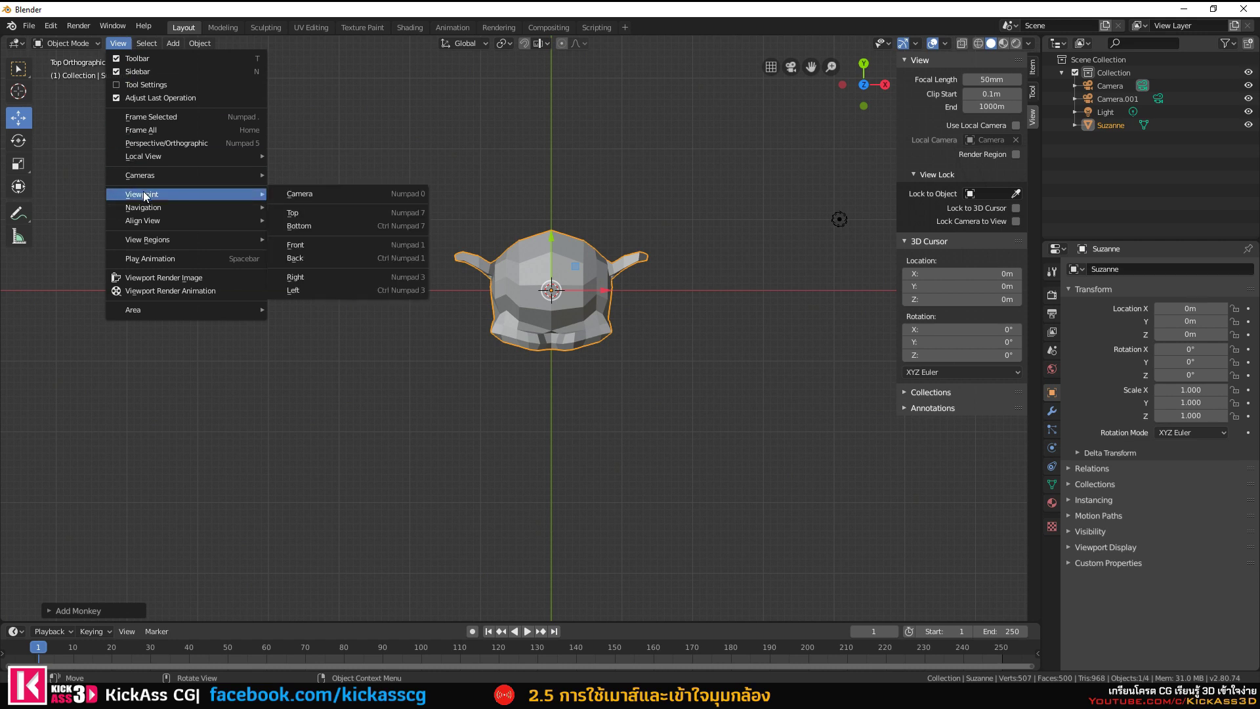
left_click(352, 224)
left_click(125, 43)
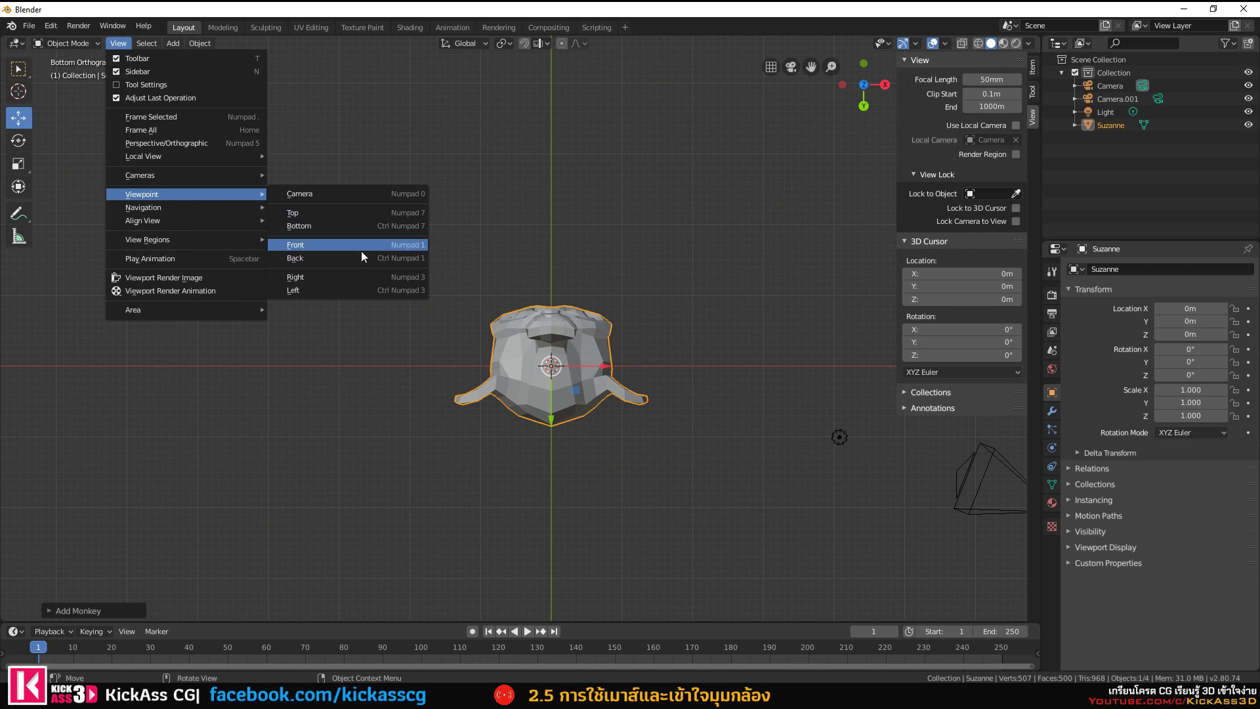
Step through the Front, Back, Right and Left viewpoints, ending on Left.
left_click(361, 251)
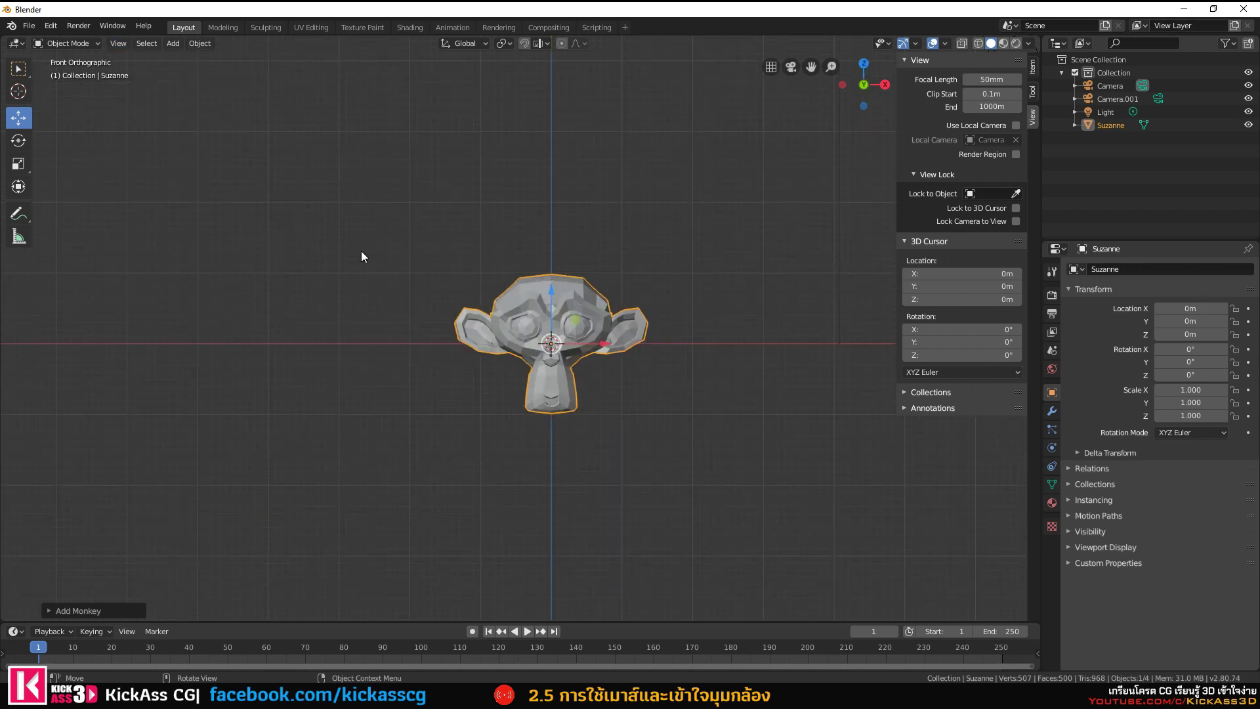
left_click(122, 43)
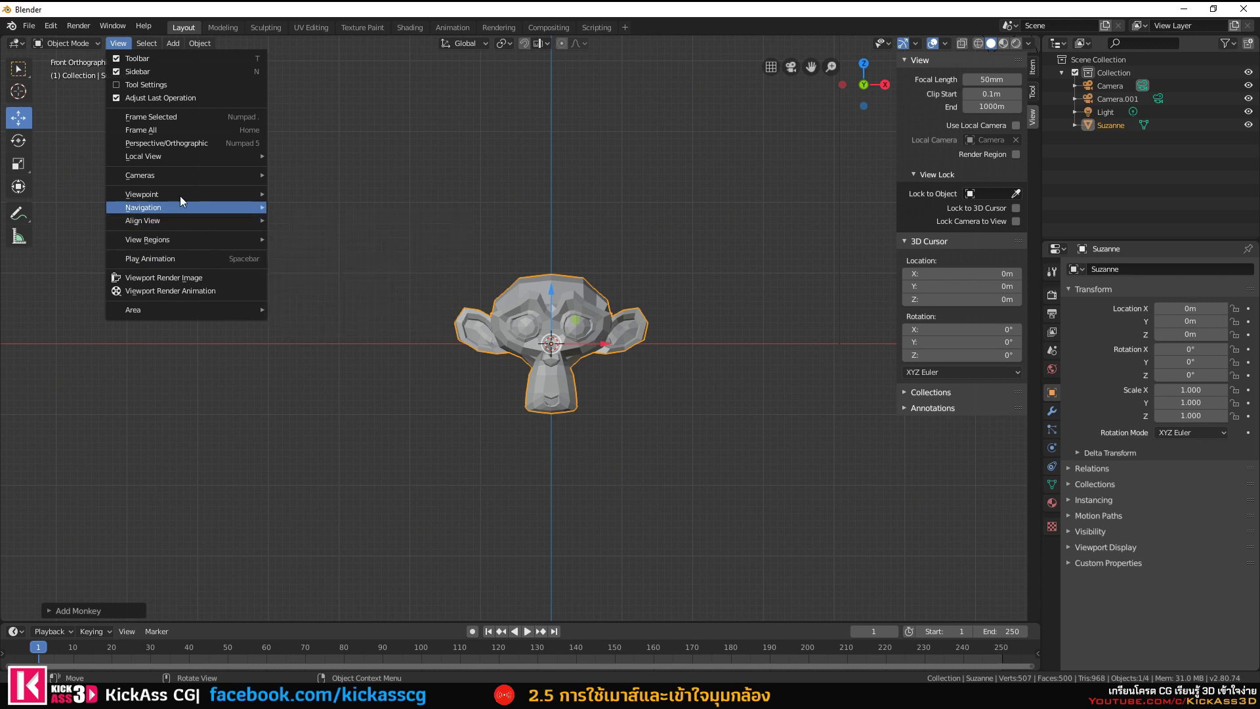
mouse_move(142, 195)
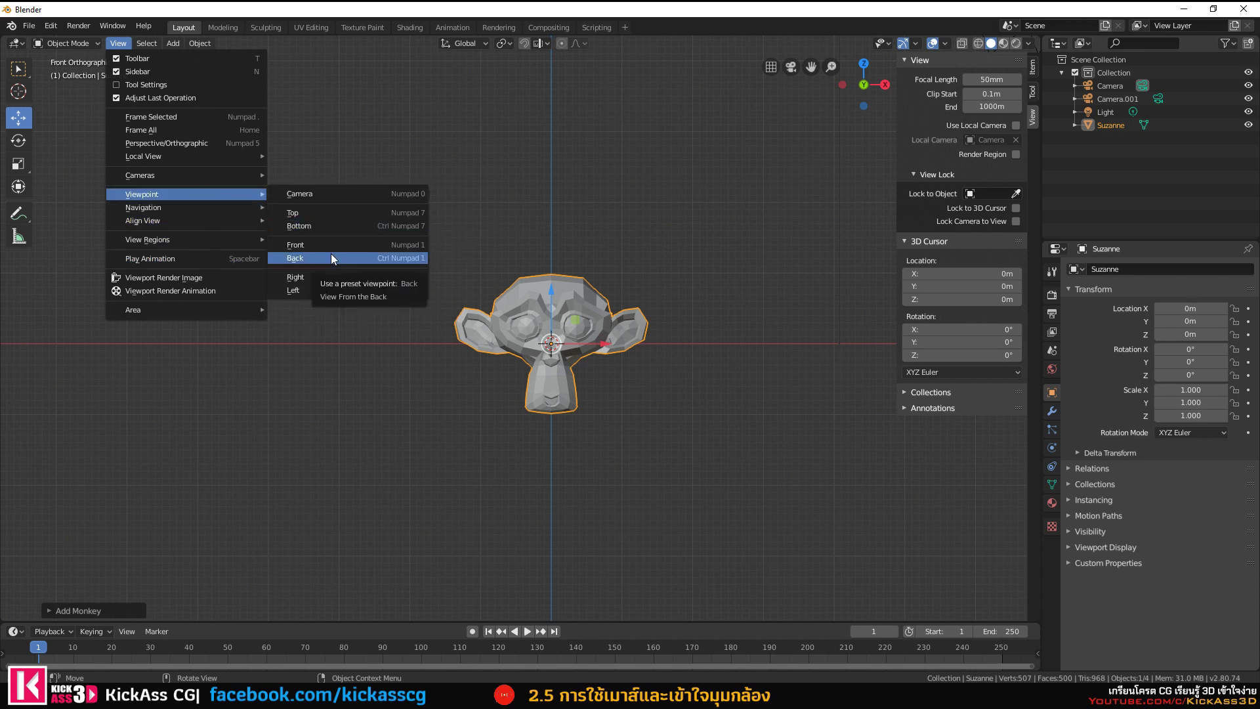
left_click(331, 257)
left_click(117, 42)
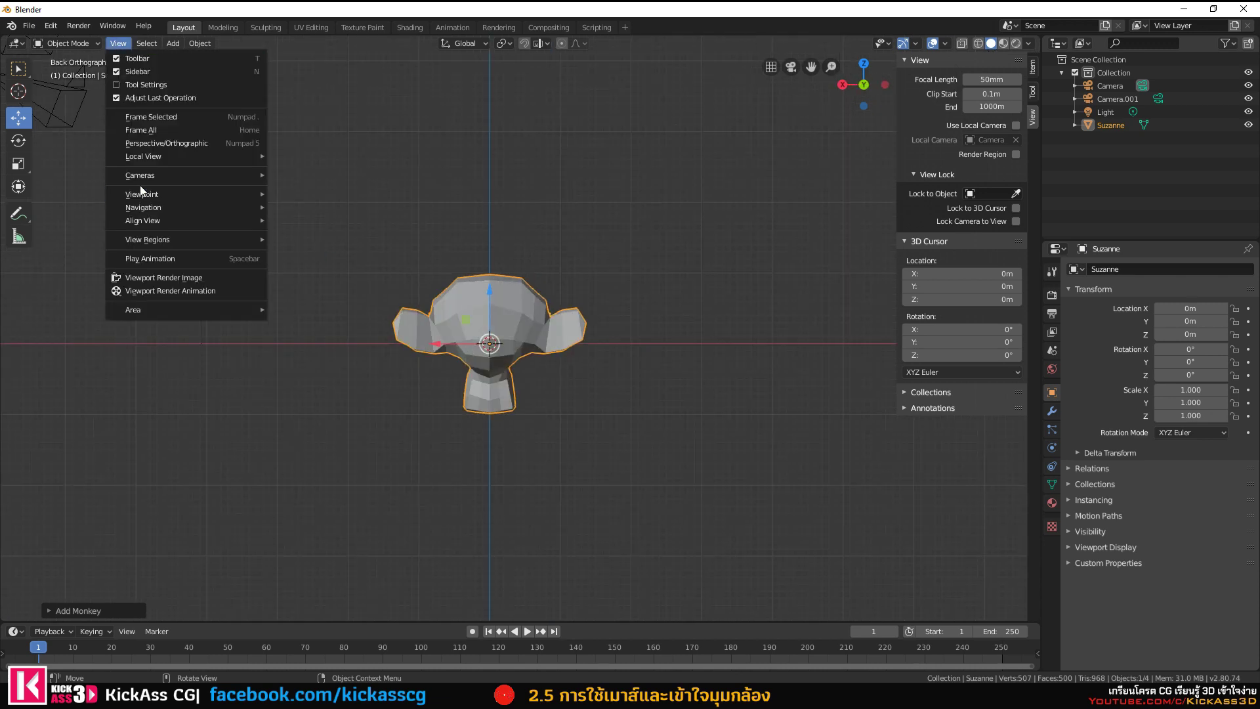
mouse_move(142, 194)
left_click(297, 278)
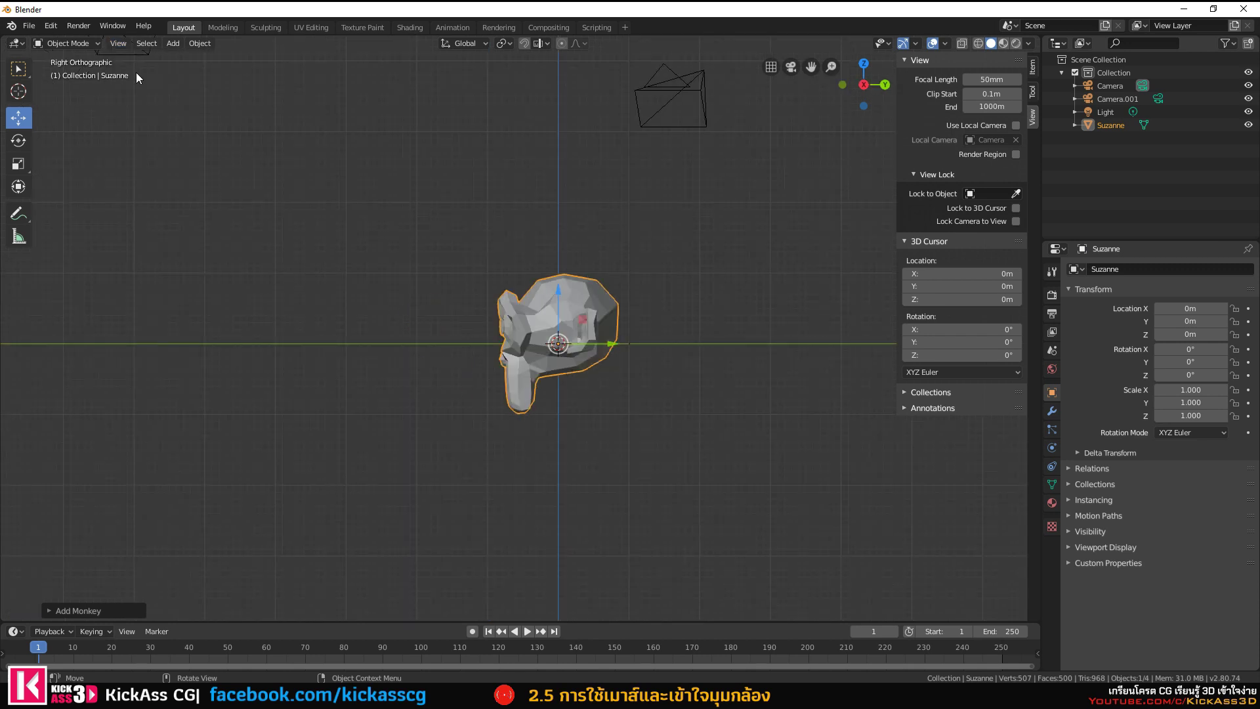
left_click(118, 44)
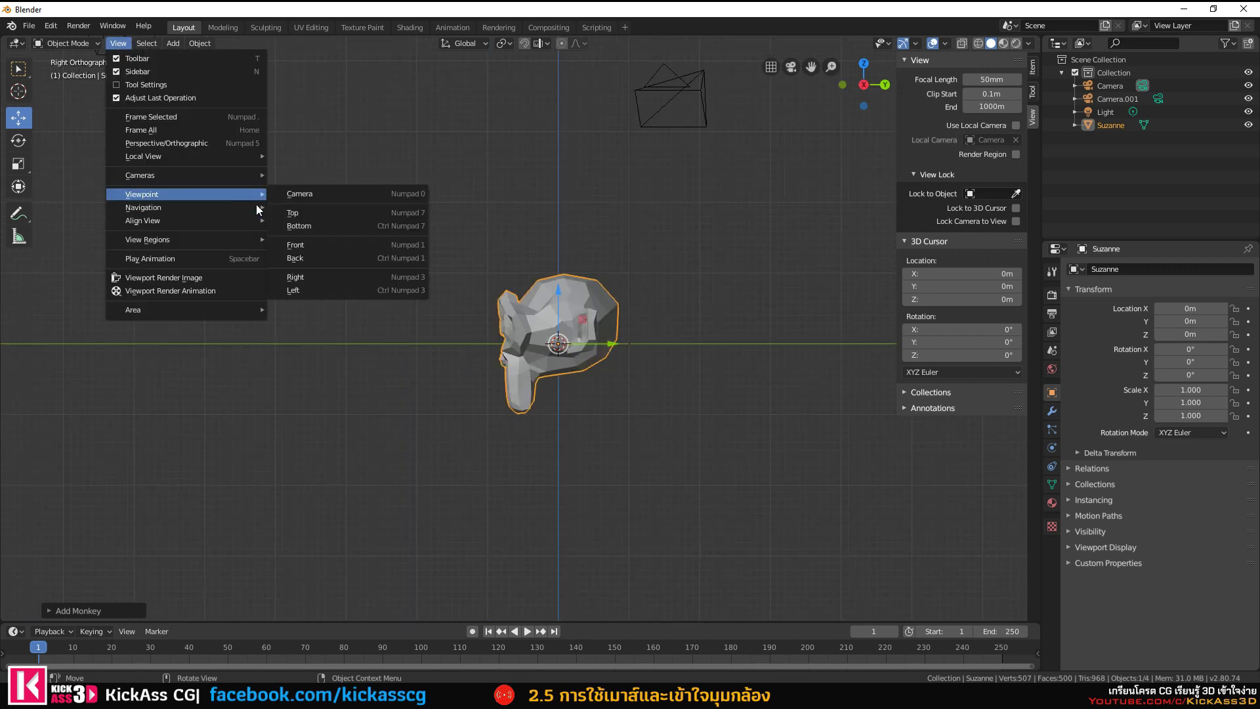
left_click(312, 290)
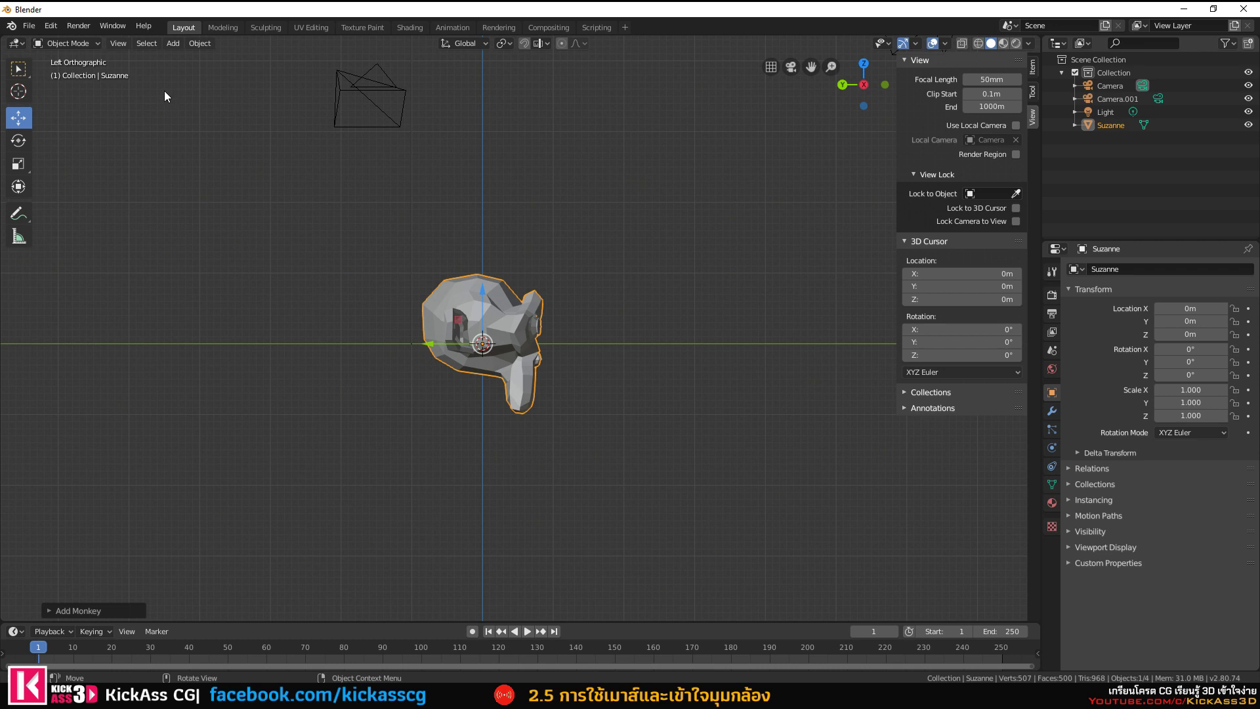
left_click(119, 44)
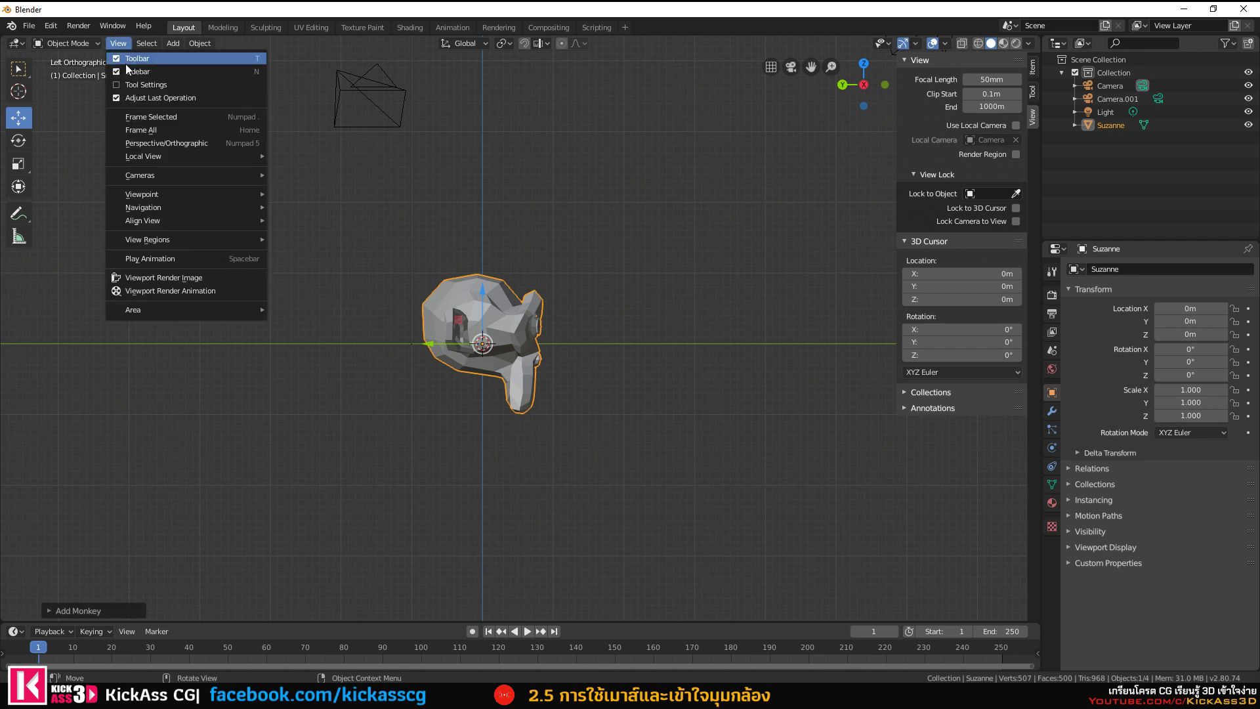
mouse_move(143, 194)
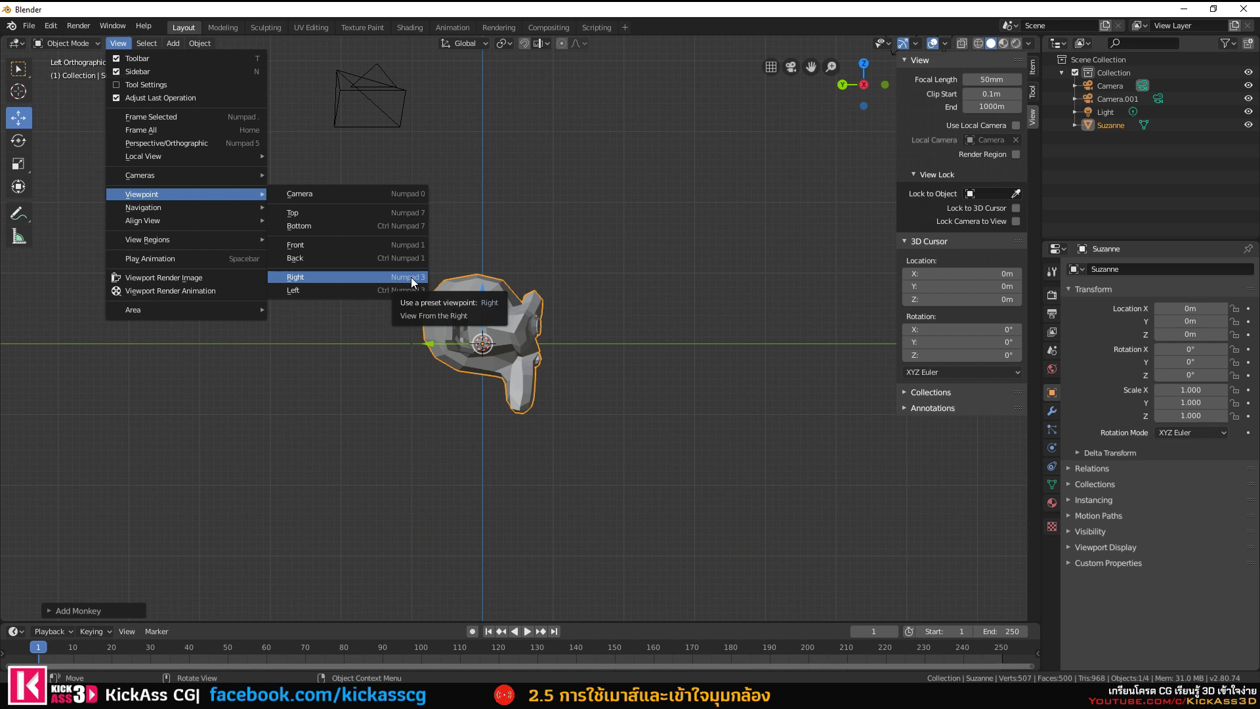
Orbit out of the flat side view into perspective and select Suzanne.
mouse_move(549, 272)
middle_mouse_down()
mouse_move(475, 288)
mouse_move(375, 278)
middle_mouse_up()
right_click(619, 281)
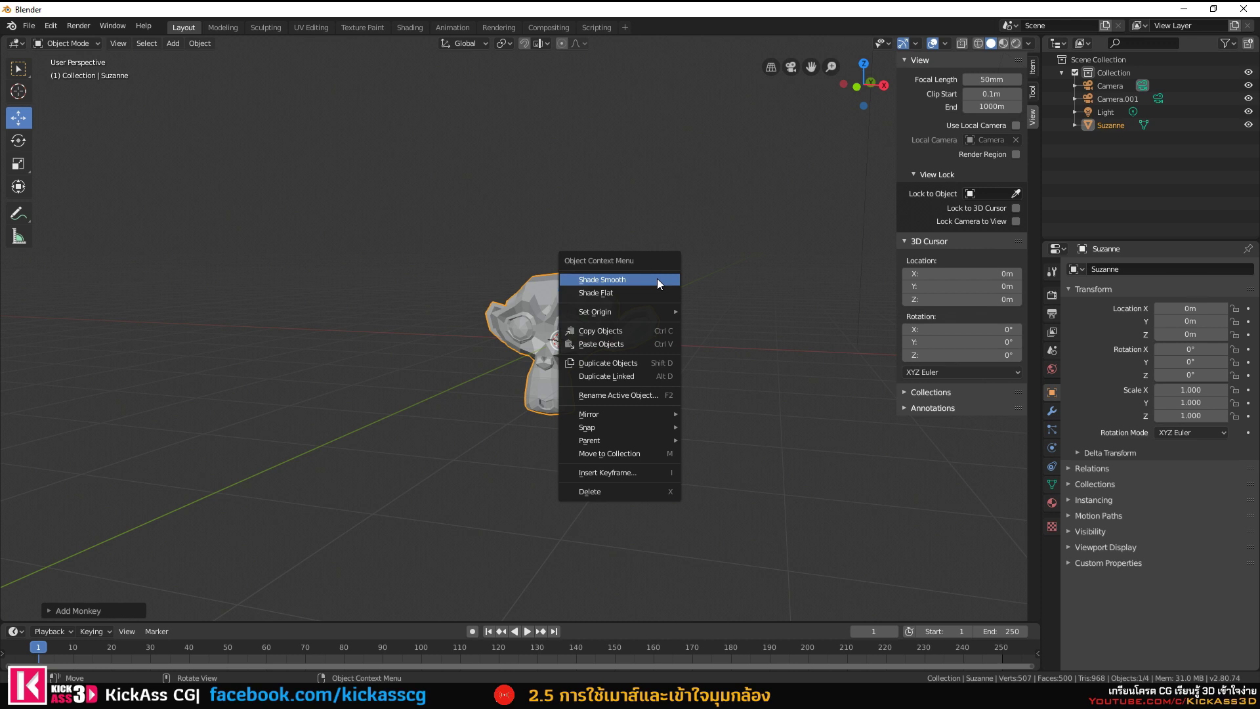
left_click(547, 217)
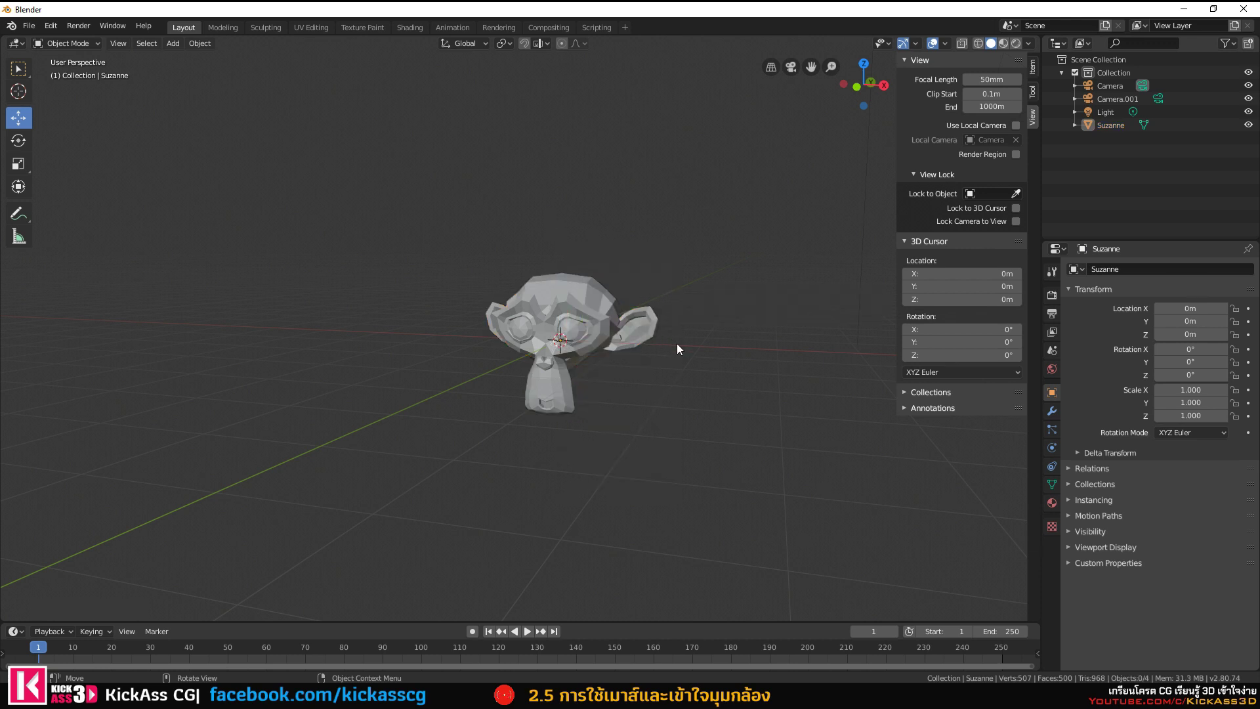
scroll(676, 344, "up", 2)
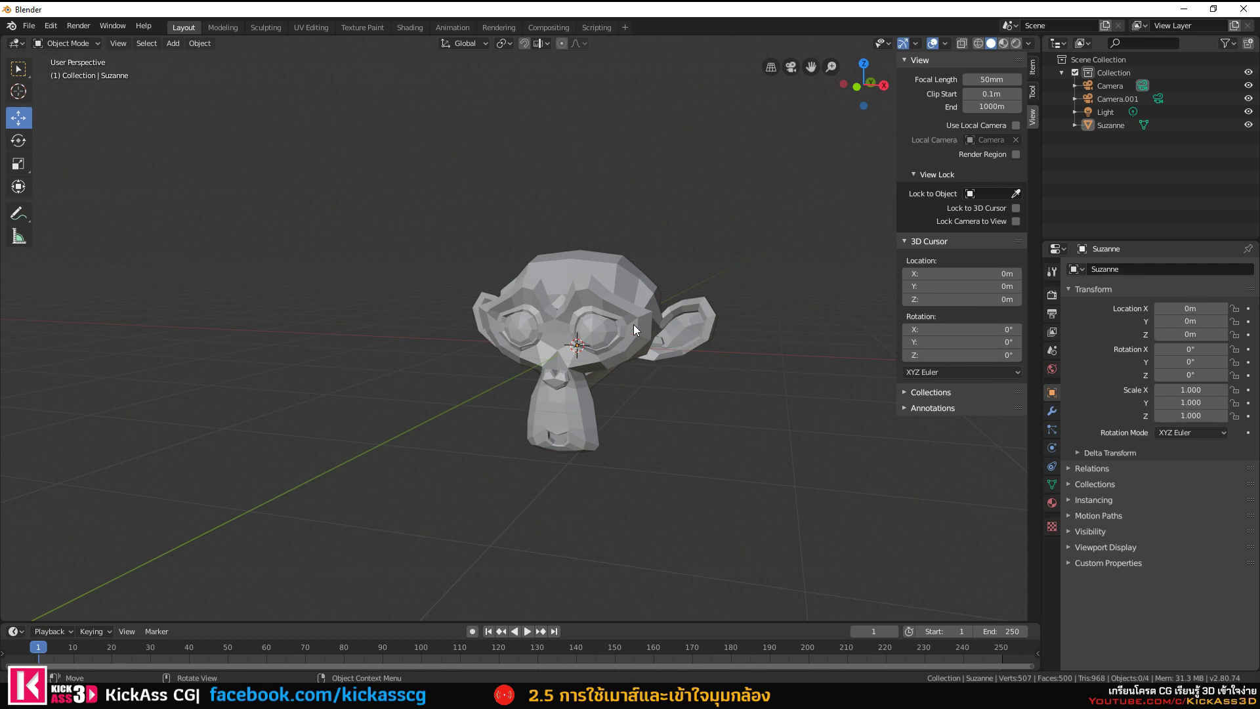
left_click(607, 324)
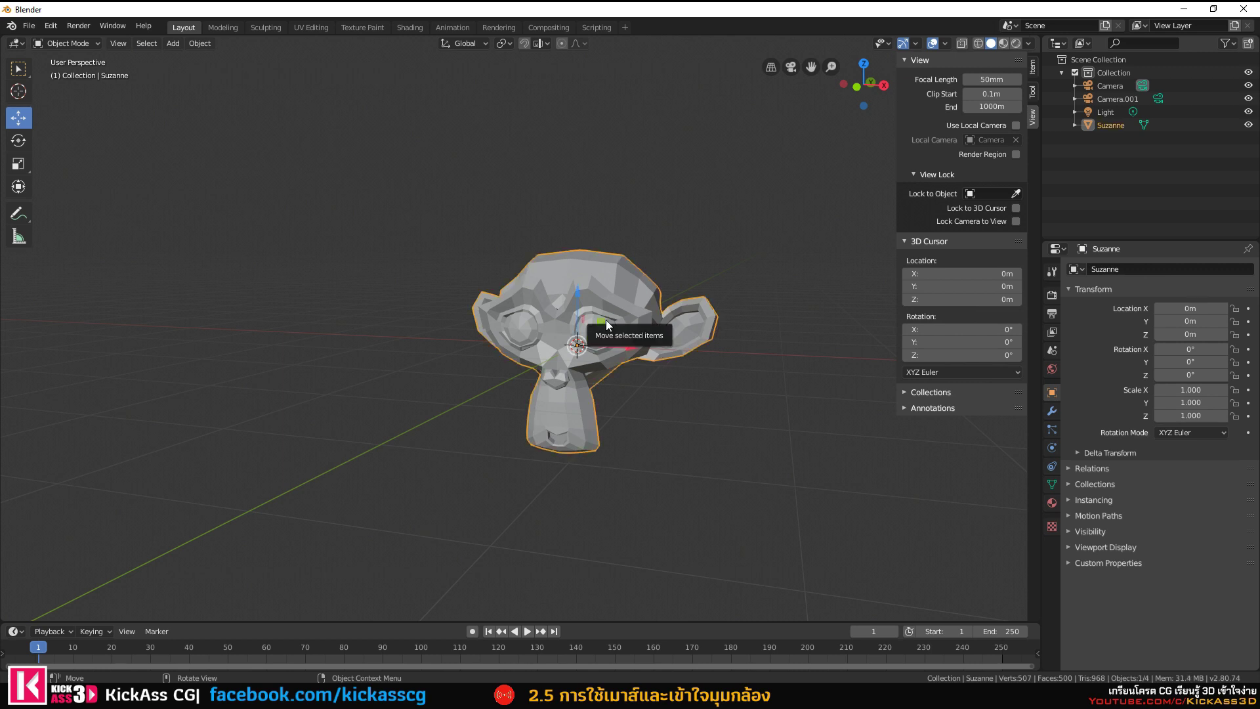
mouse_move(607, 324)
middle_mouse_down()
mouse_move(620, 358)
mouse_move(762, 372)
mouse_move(607, 371)
mouse_move(435, 336)
mouse_move(369, 359)
mouse_move(550, 388)
mouse_move(636, 384)
middle_mouse_up()
Zoom out and orbit so both cameras and the light show around Suzanne.
scroll(578, 317, "up", 2)
scroll(578, 305, "up", 2)
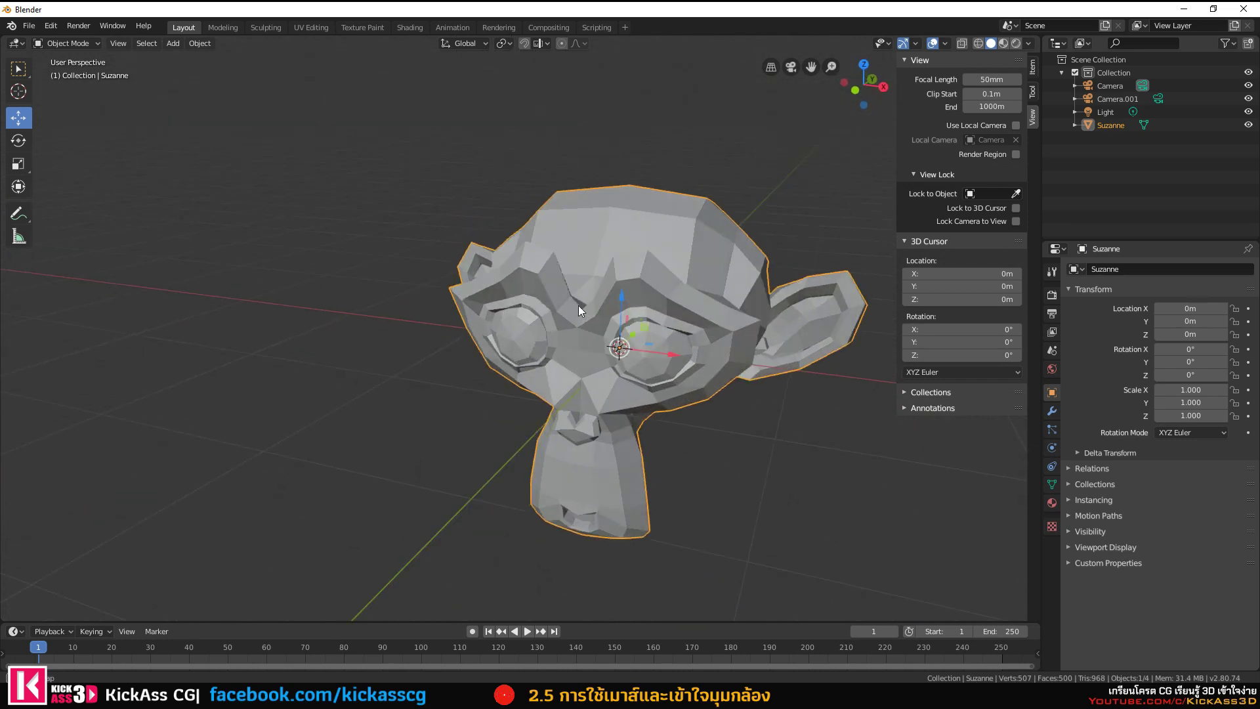
scroll(558, 303, "down", 1)
scroll(645, 373, "down", 3)
scroll(644, 373, "down", 4)
mouse_move(607, 377)
middle_mouse_down()
mouse_move(621, 392)
mouse_move(616, 376)
middle_mouse_up()
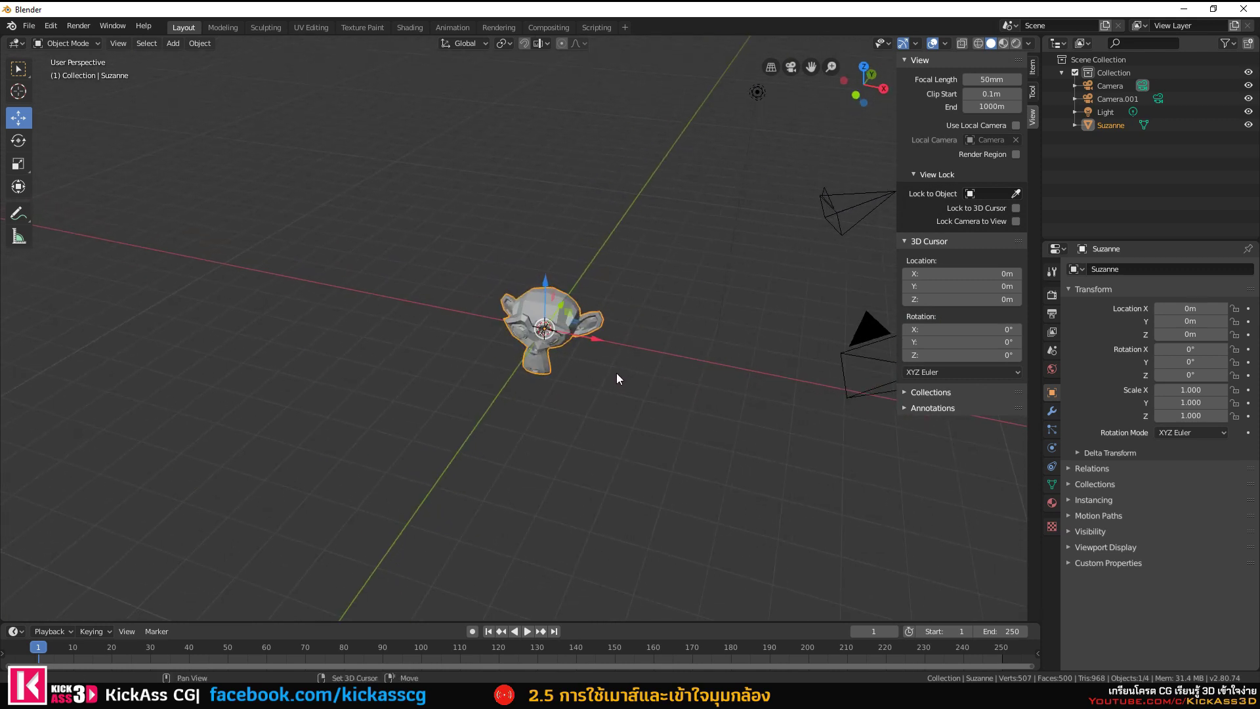
key("shift+a")
Add a UV sphere moved left along X and a cube pushed out to Y 15.668 m.
left_click(676, 410)
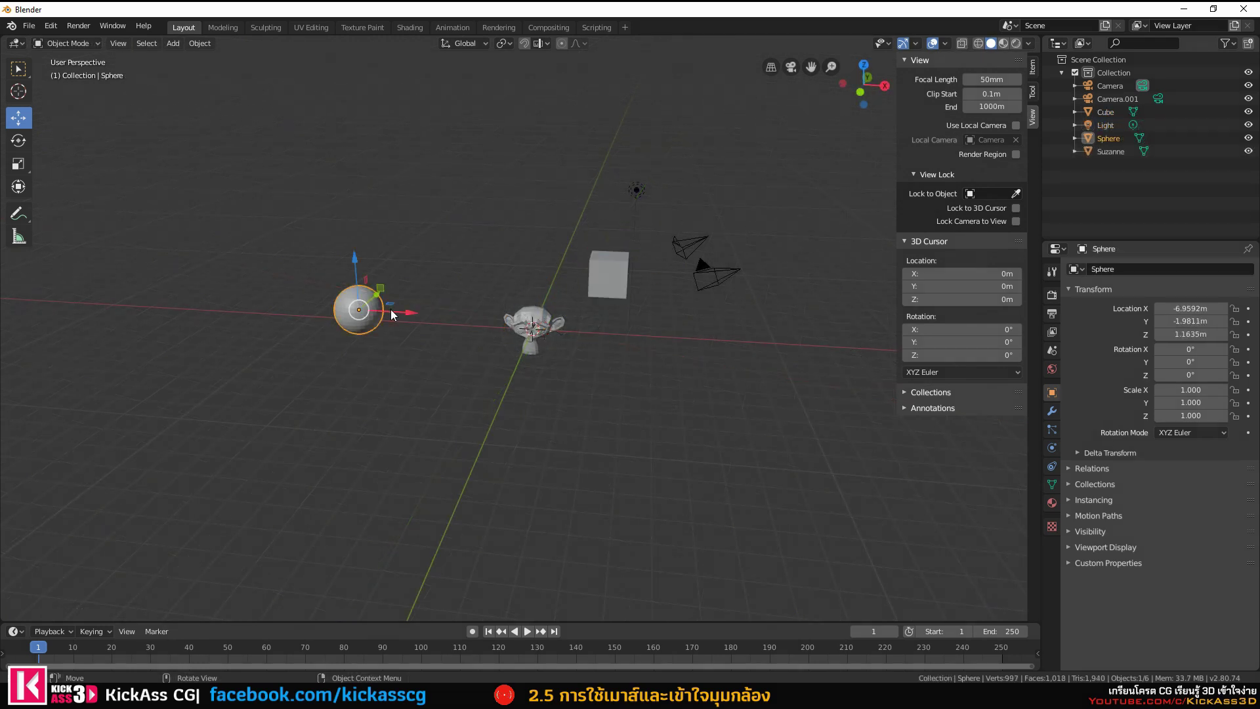
left_click_drag(392, 310, 229, 306)
left_click(607, 286)
middle_click_drag(629, 294, 705, 302)
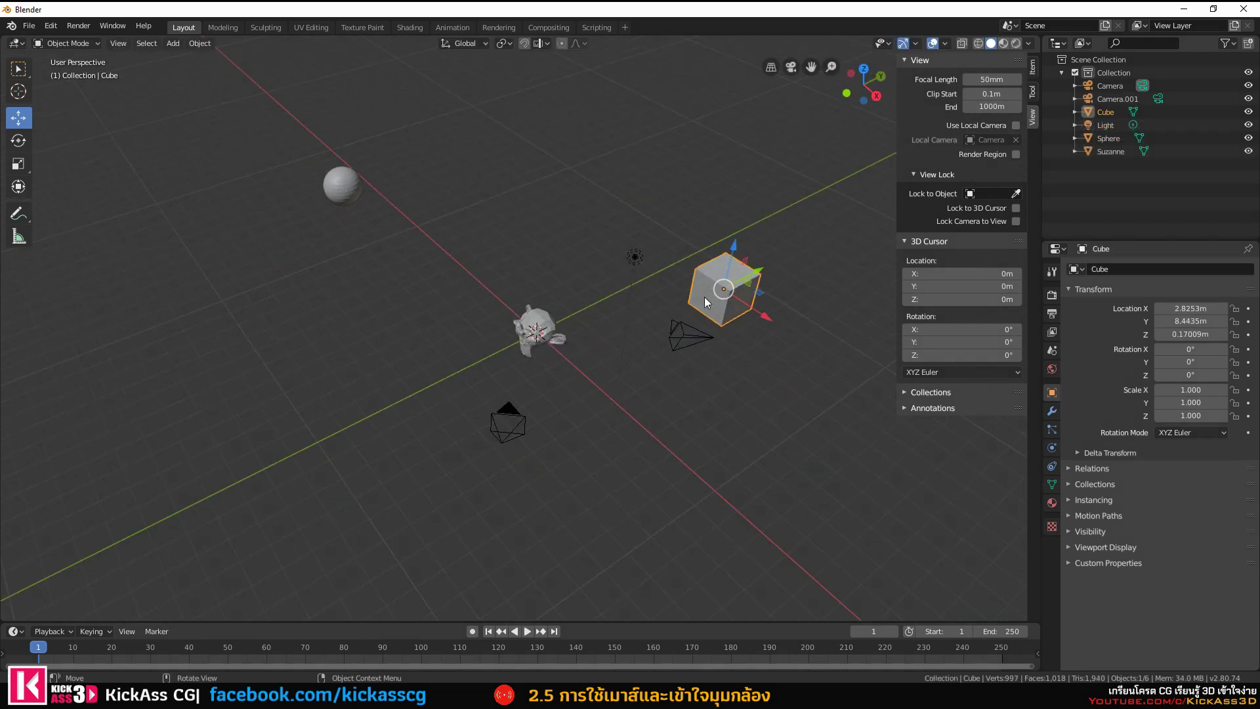
left_click_drag(759, 276, 853, 223)
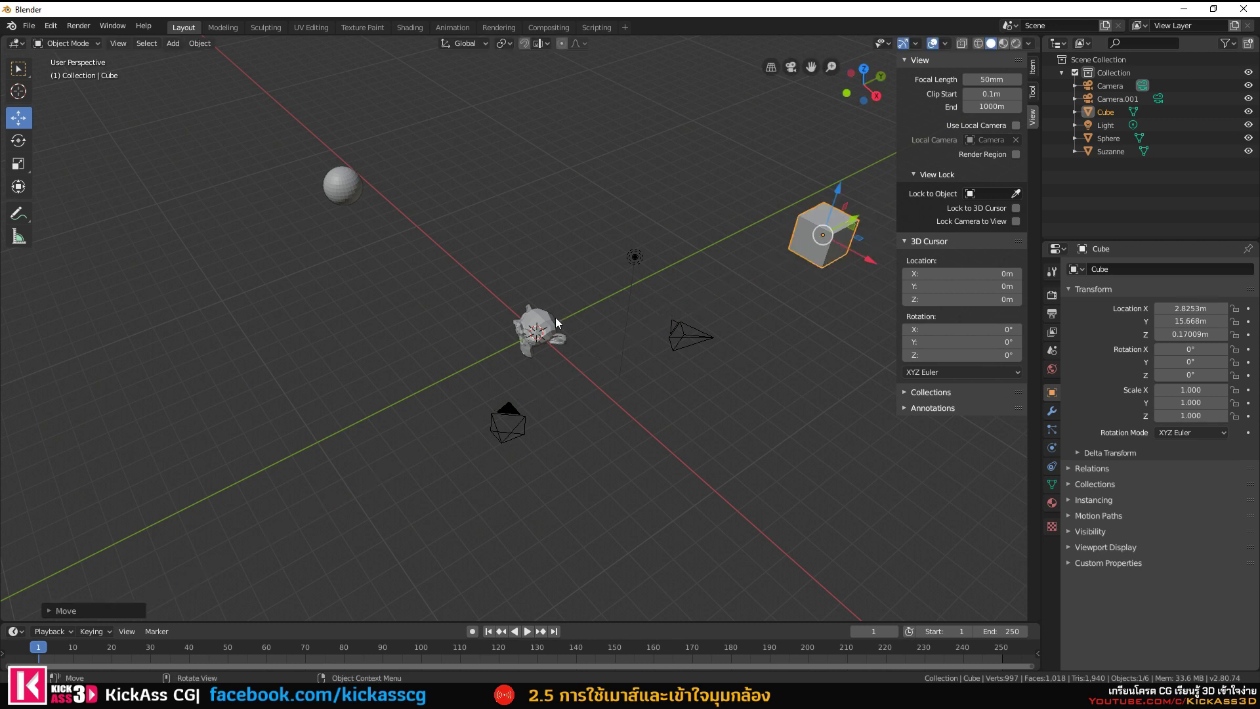
middle_click_drag(557, 323, 584, 256)
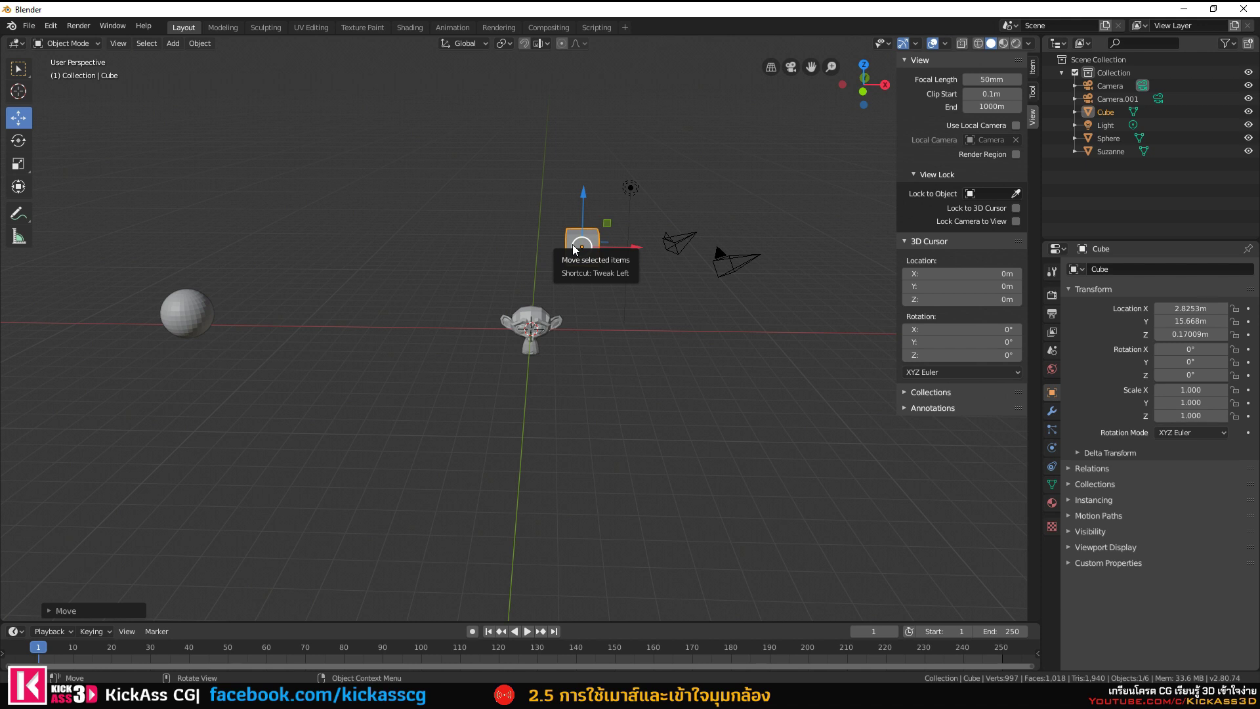
Frame the cube, then Suzanne, then the sphere in turn with Numpad period.
key("KP_Decimal")
scroll(572, 247, "down", 4)
scroll(622, 290, "down", 5)
middle_click_drag(623, 289, 521, 302)
left_click(169, 353)
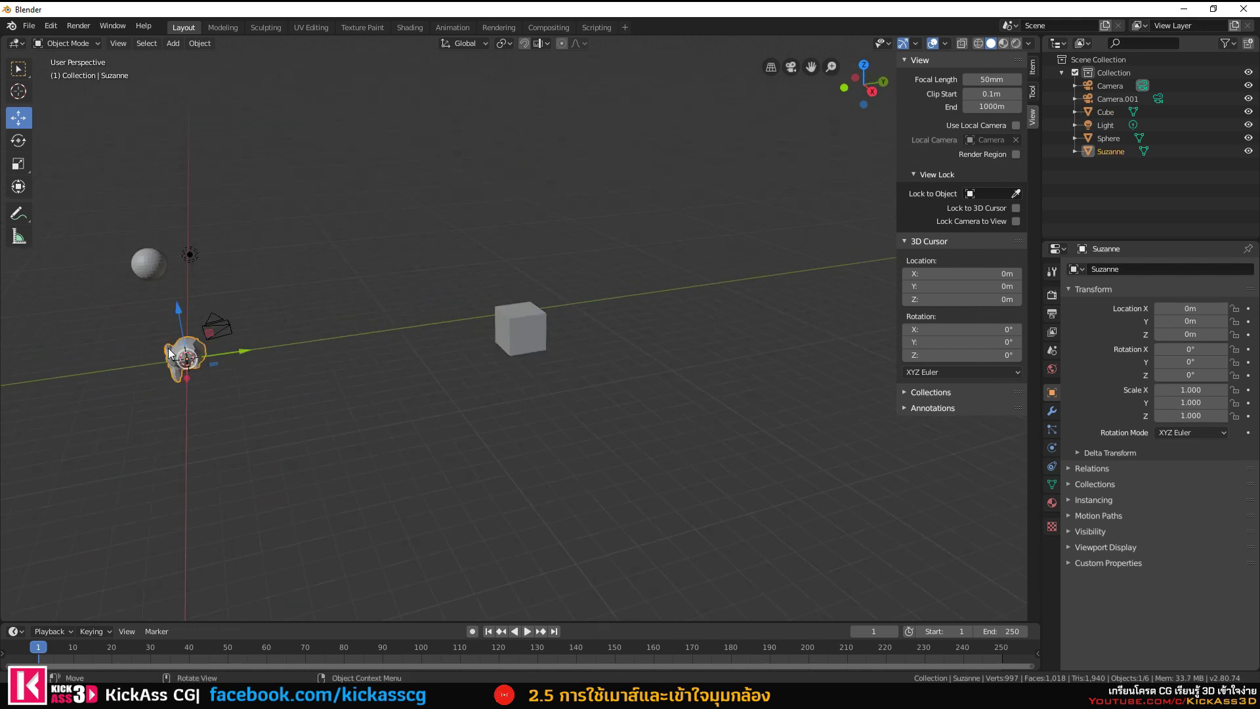
key("KP_Decimal")
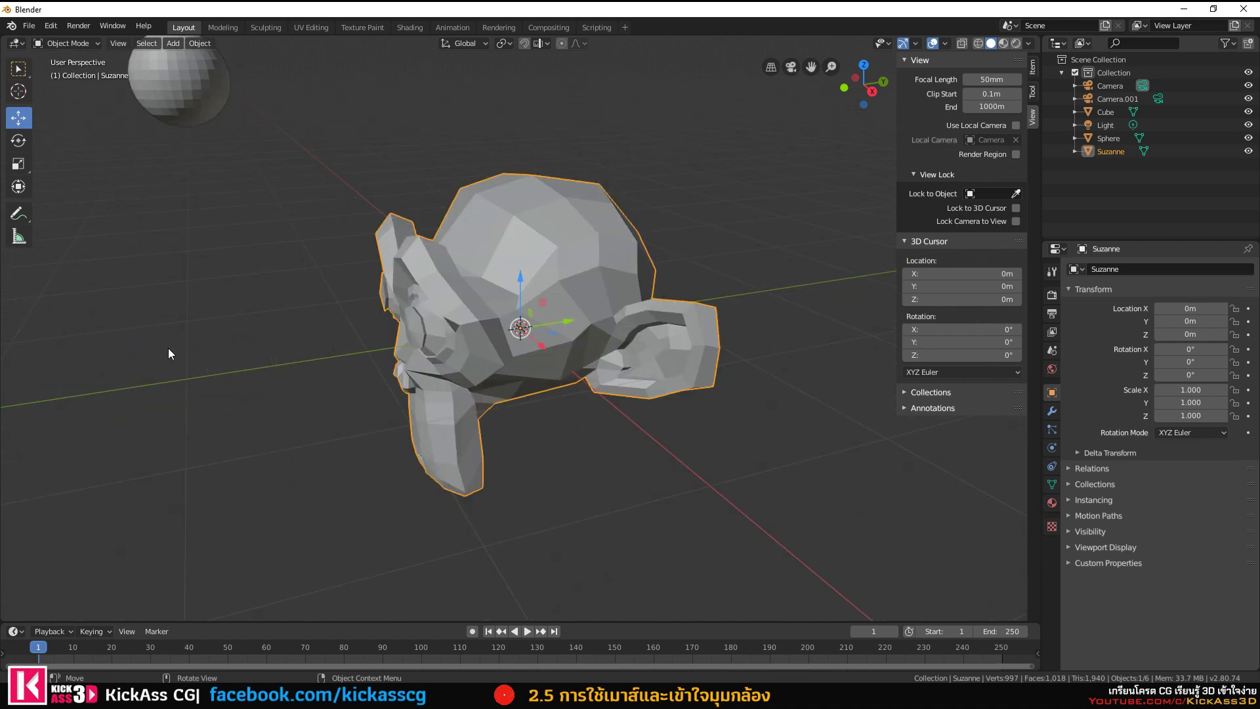
left_click(182, 92)
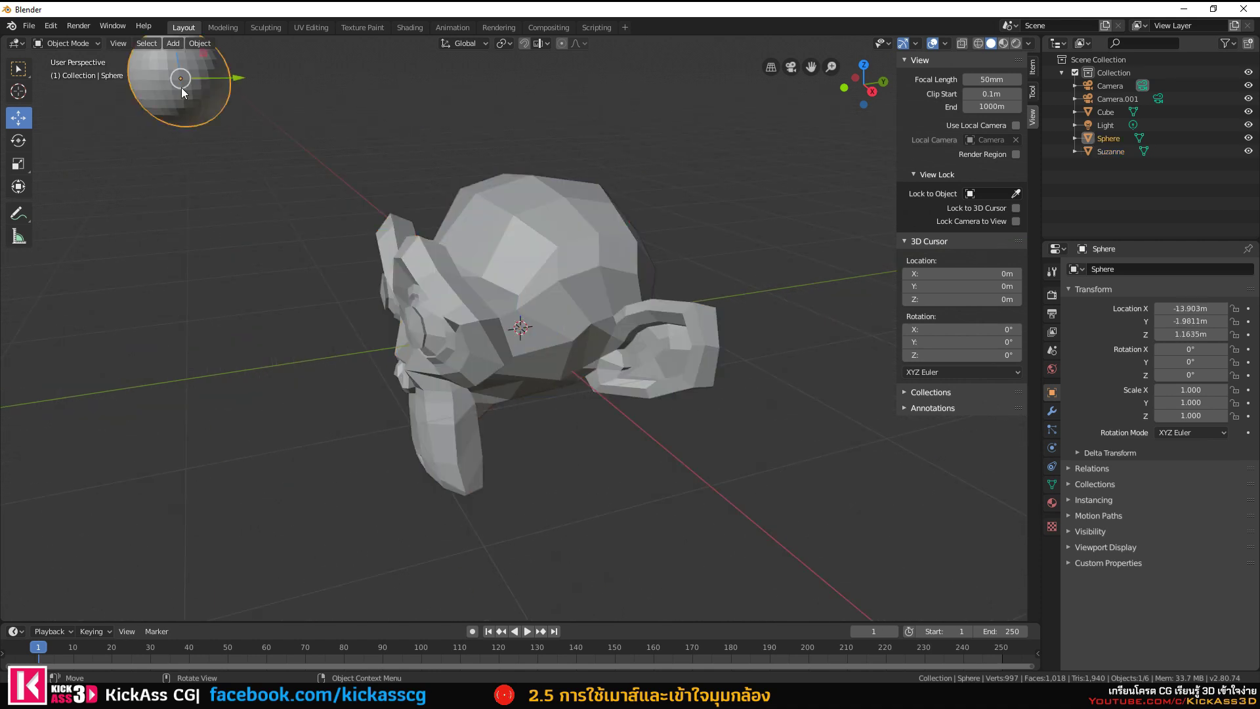
key("KP_Decimal")
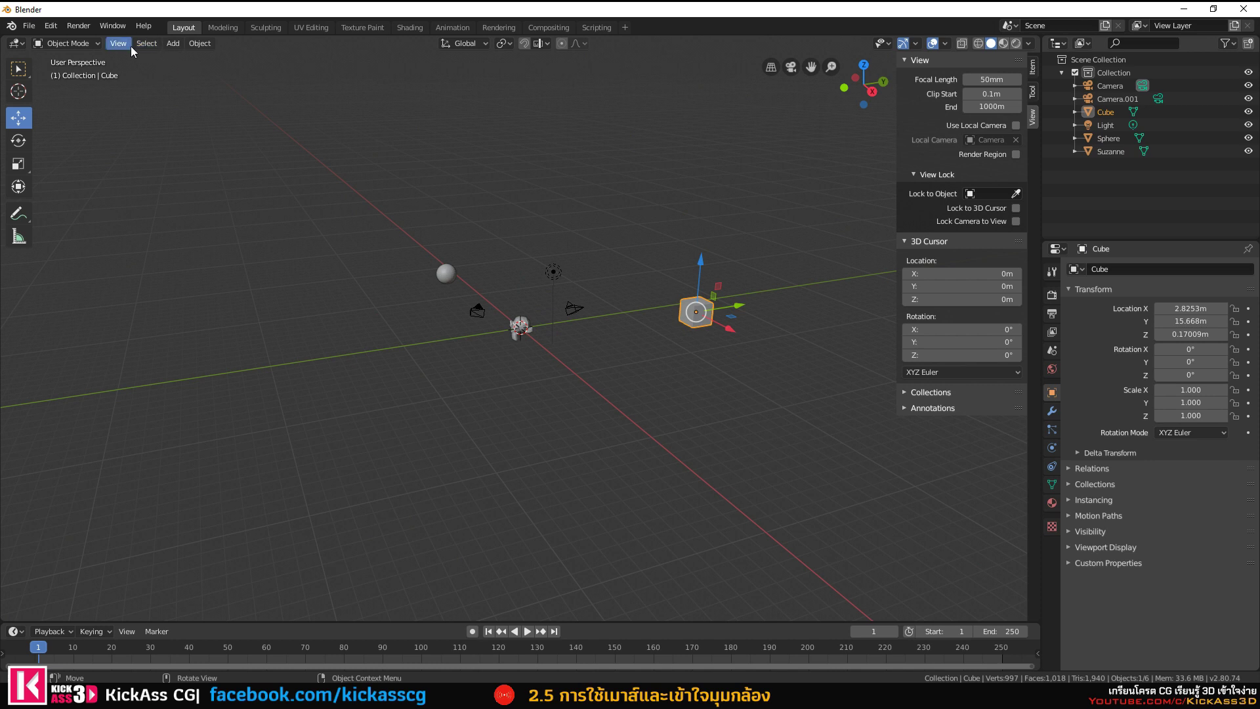
Frame the cube and Suzanne again, zooming out between them, then select the sphere.
left_click(118, 43)
key("Escape")
key("KP_Decimal")
scroll(449, 234, "down", 4)
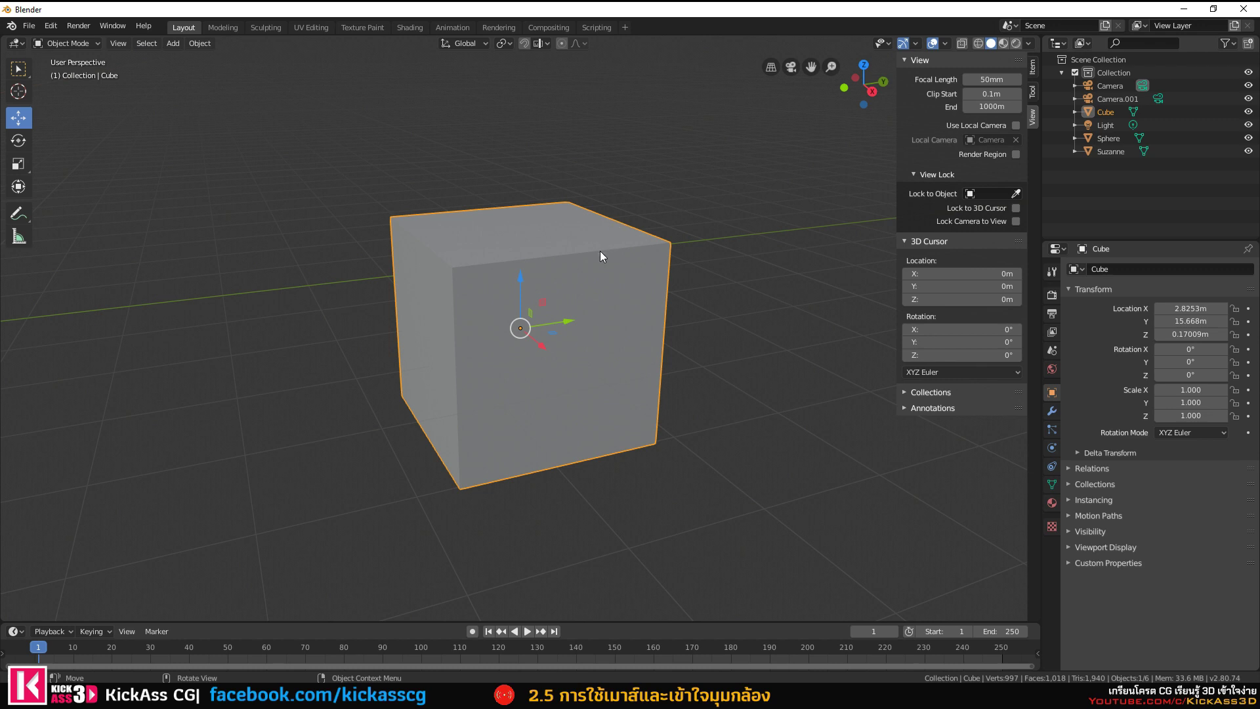
mouse_move(600, 251)
middle_mouse_down()
mouse_move(536, 183)
mouse_move(644, 239)
mouse_move(525, 199)
mouse_move(634, 251)
mouse_move(499, 253)
mouse_move(581, 231)
mouse_move(576, 263)
middle_mouse_up()
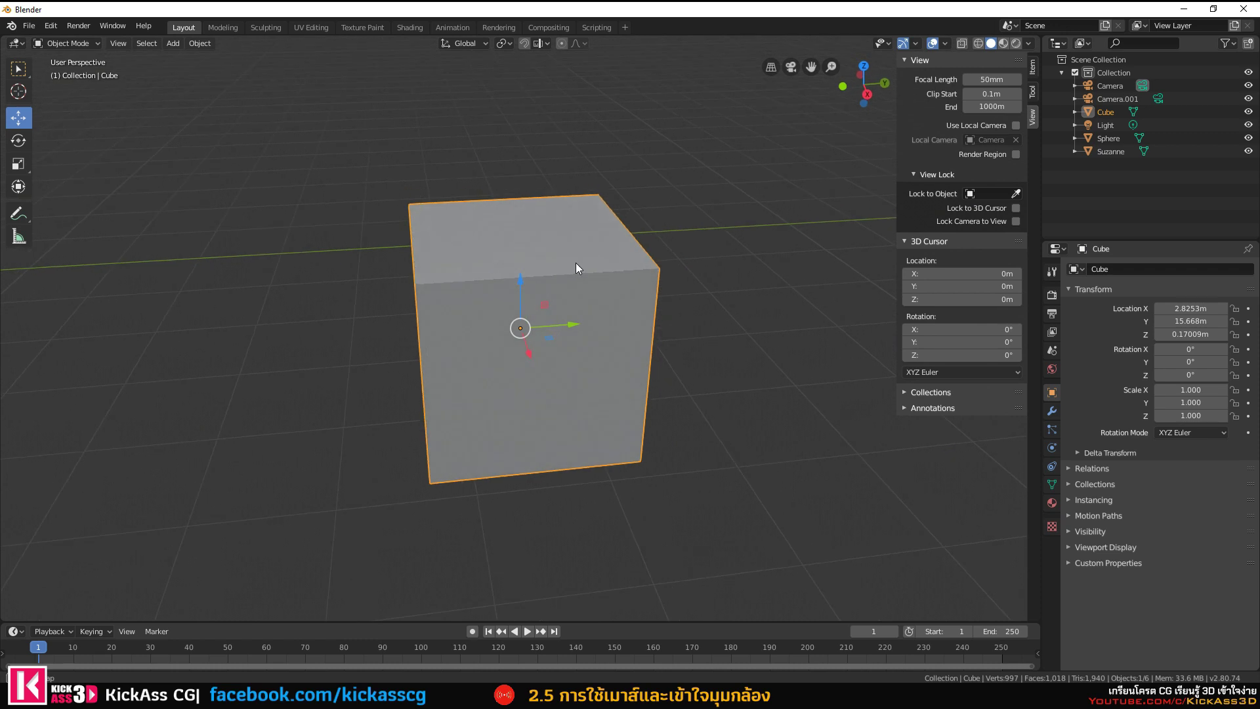
scroll(576, 263, "down", 6)
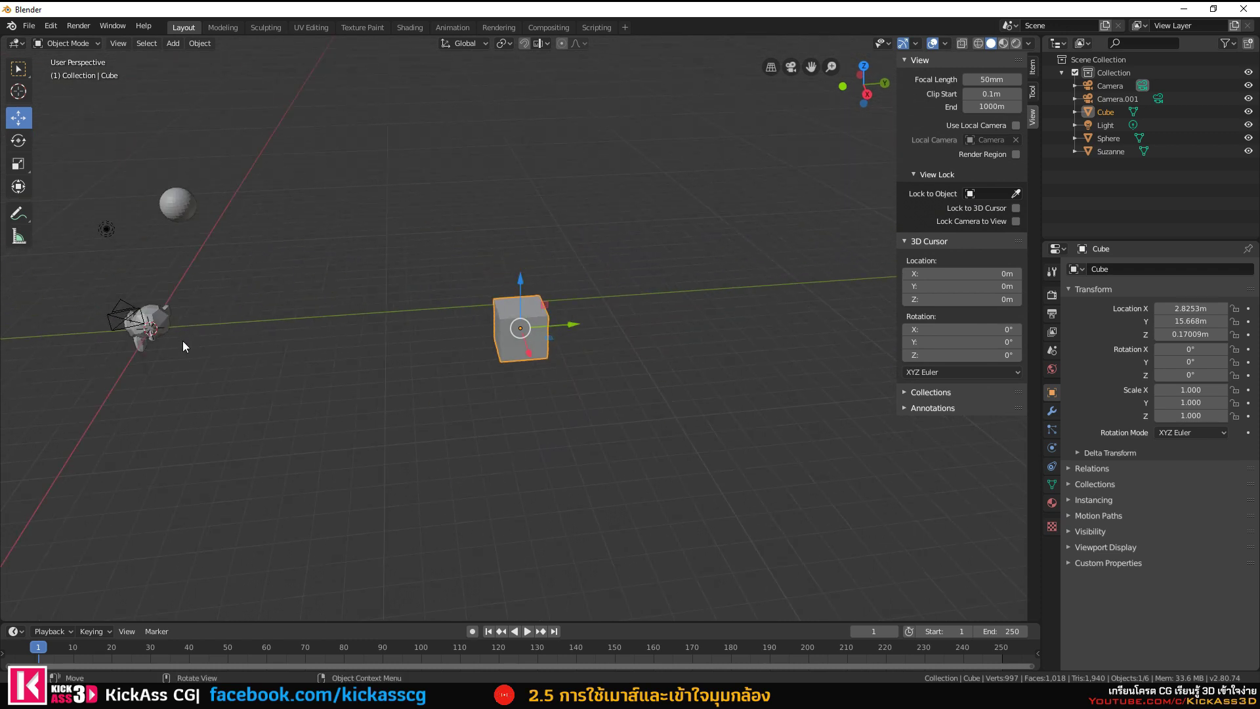
left_click(159, 330)
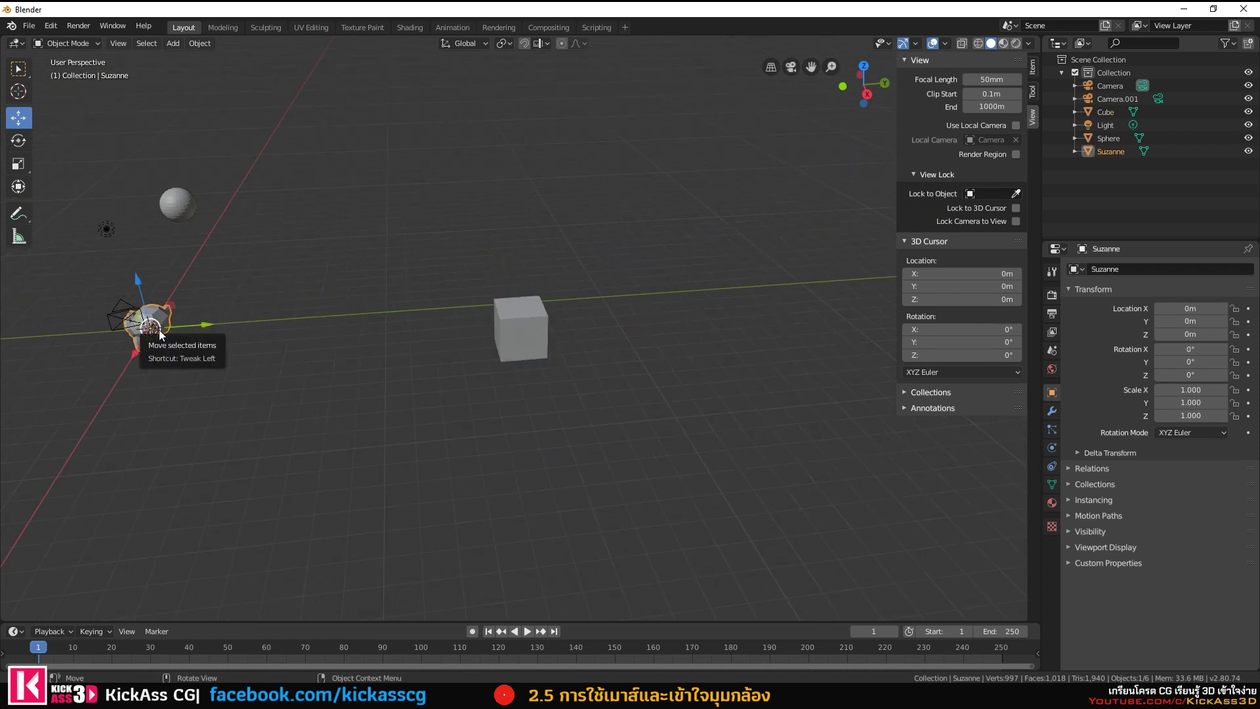
key("KP_Decimal")
scroll(160, 328, "down", 5)
middle_click_drag(273, 284, 290, 250)
left_click(267, 207)
middle_click_drag(267, 207, 294, 192)
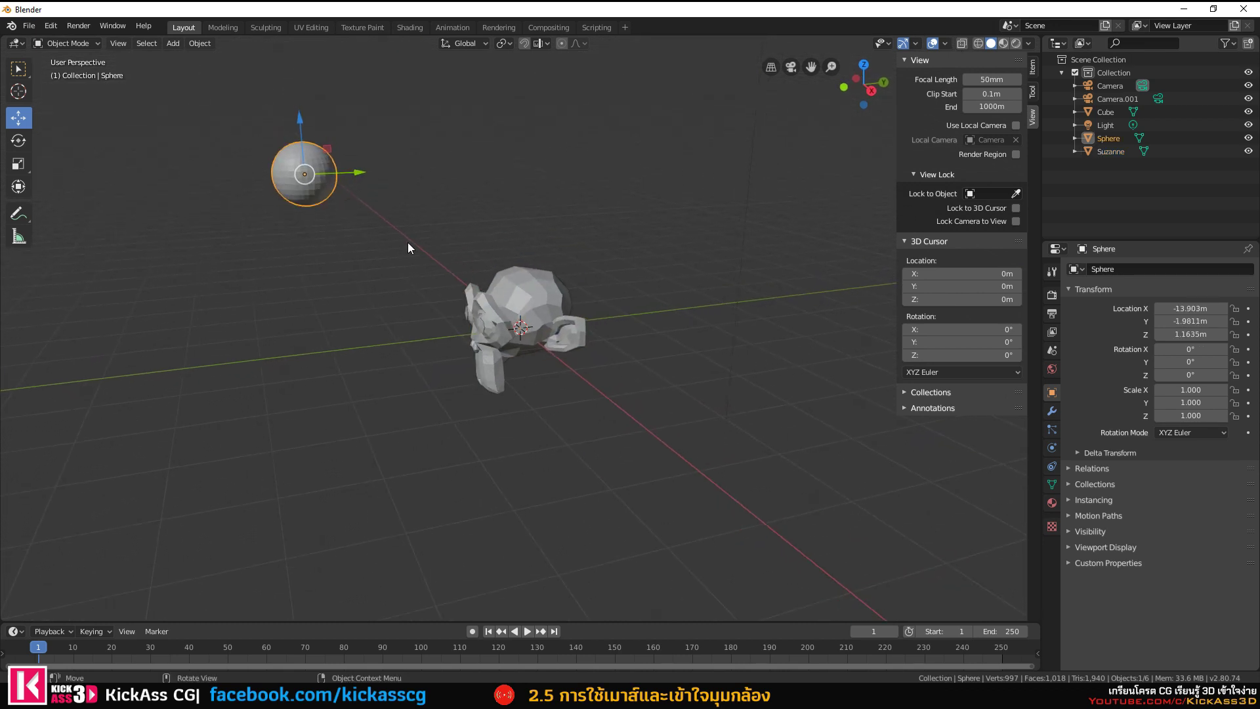
left_click(120, 43)
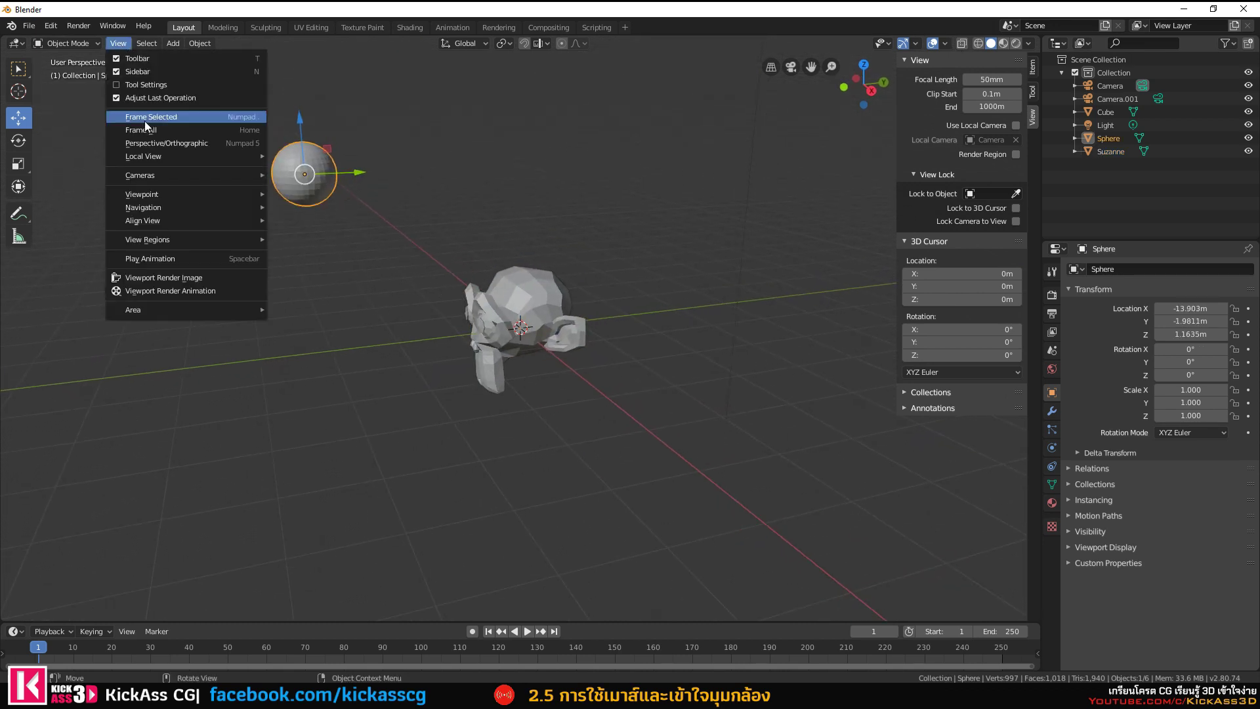
Select Suzanne and orbit and zoom to see her from the side.
left_click(523, 300)
mouse_move(502, 310)
middle_mouse_down()
mouse_move(403, 286)
mouse_move(456, 302)
mouse_move(495, 267)
mouse_move(396, 271)
mouse_move(499, 317)
mouse_move(376, 313)
mouse_move(442, 276)
mouse_move(599, 306)
mouse_move(580, 314)
middle_mouse_up()
scroll(545, 317, "up", 2)
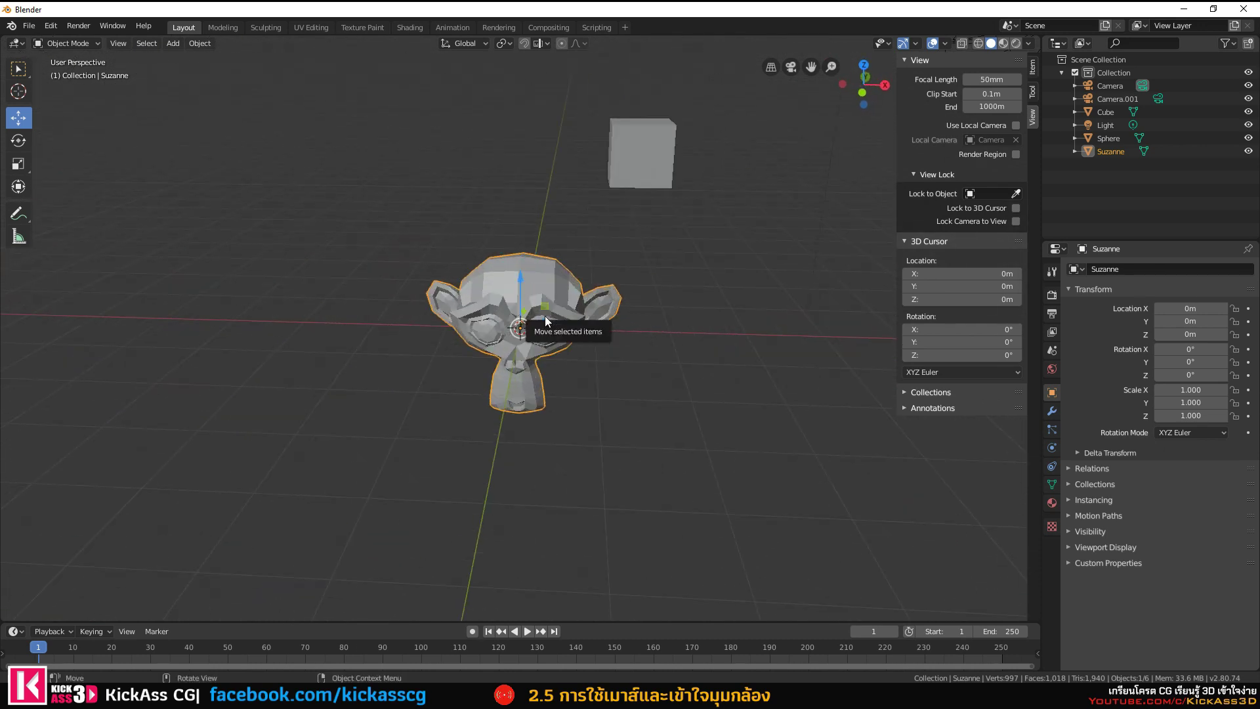
scroll(545, 317, "up", 1)
scroll(542, 311, "up", 4)
middle_click_drag(664, 314, 554, 310)
scroll(553, 309, "down", 3)
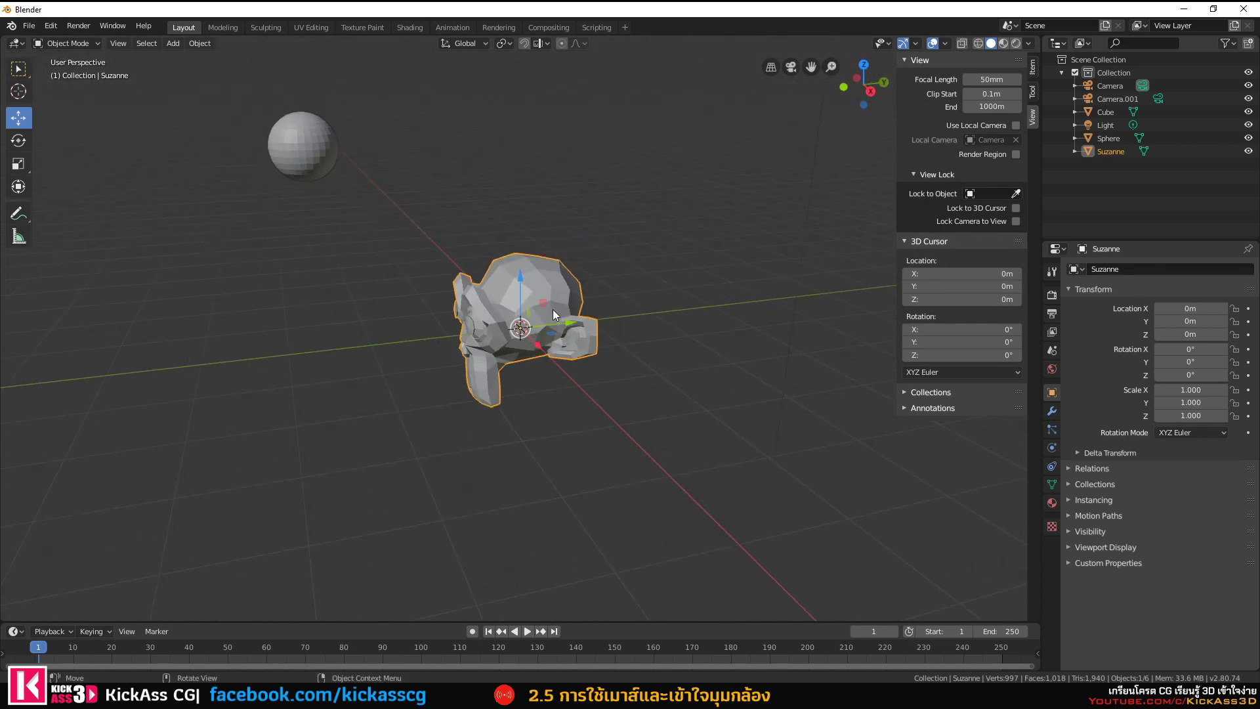
Frame the selected sphere, then zoom out and orbit until the cube comes into sight.
left_click(305, 138)
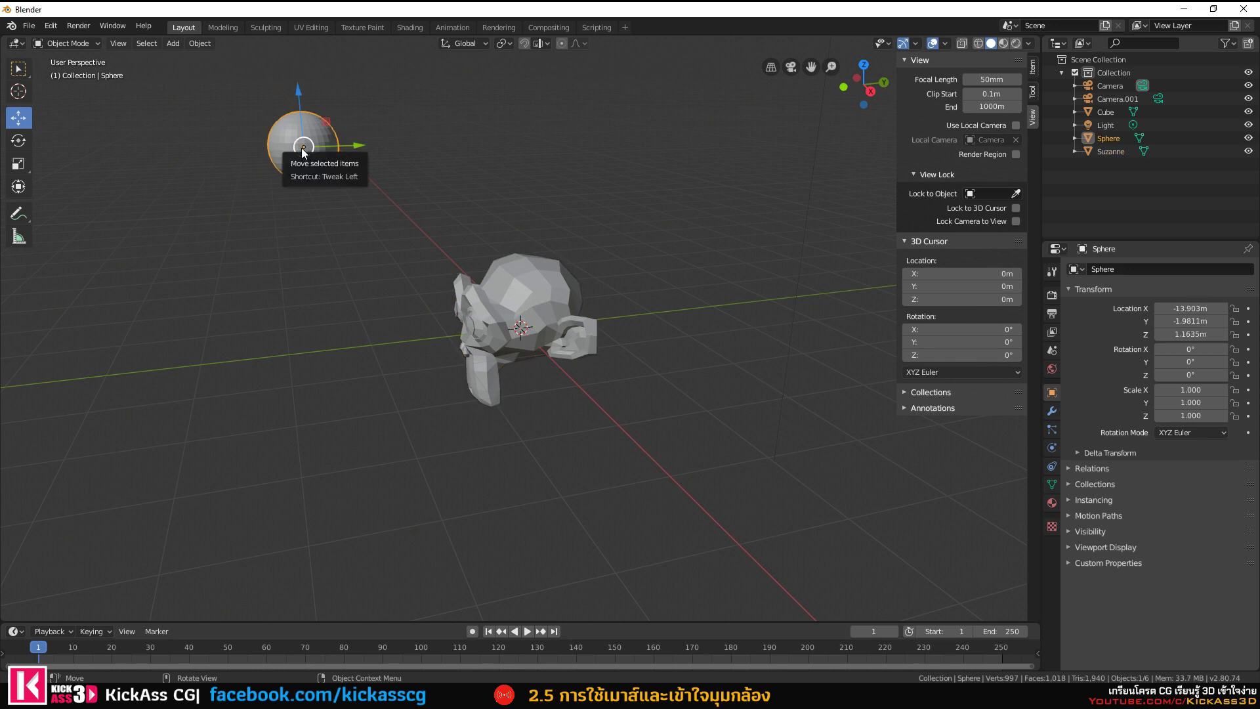
left_click(119, 43)
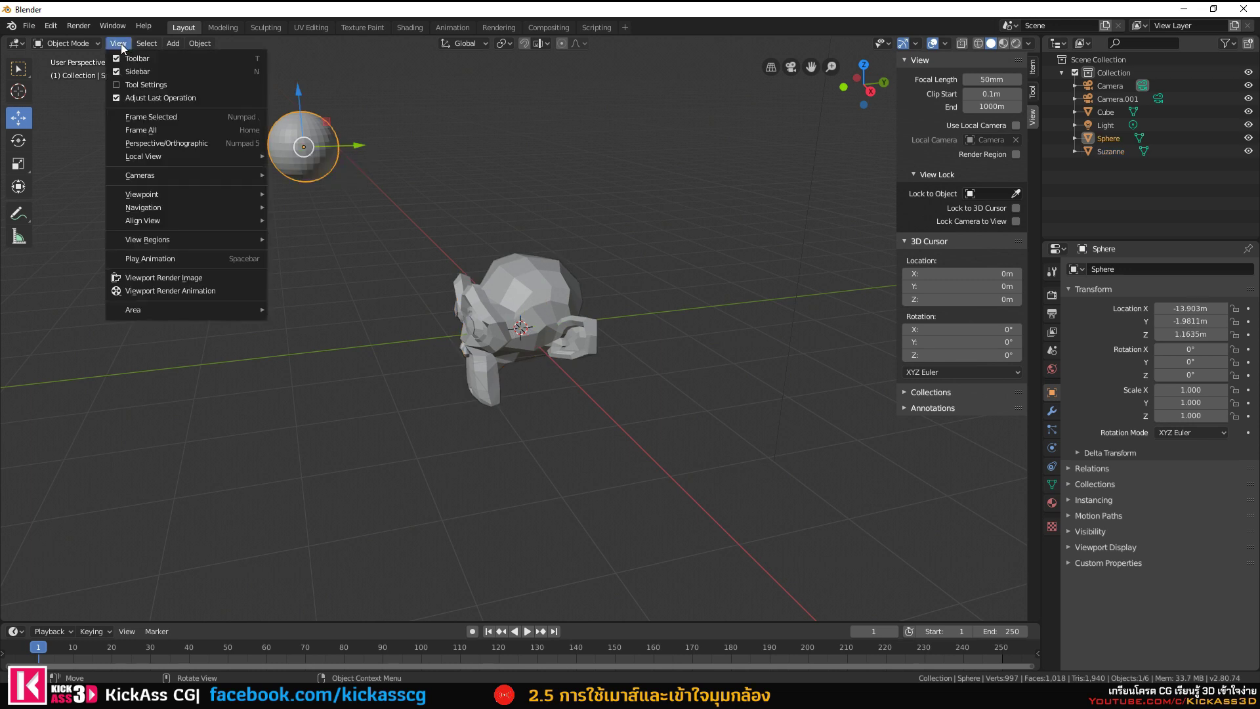
left_click(142, 118)
scroll(462, 284, "down", 4)
scroll(463, 285, "down", 1)
mouse_move(336, 293)
middle_mouse_down()
mouse_move(565, 316)
mouse_move(628, 256)
mouse_move(486, 261)
mouse_move(447, 322)
middle_mouse_up()
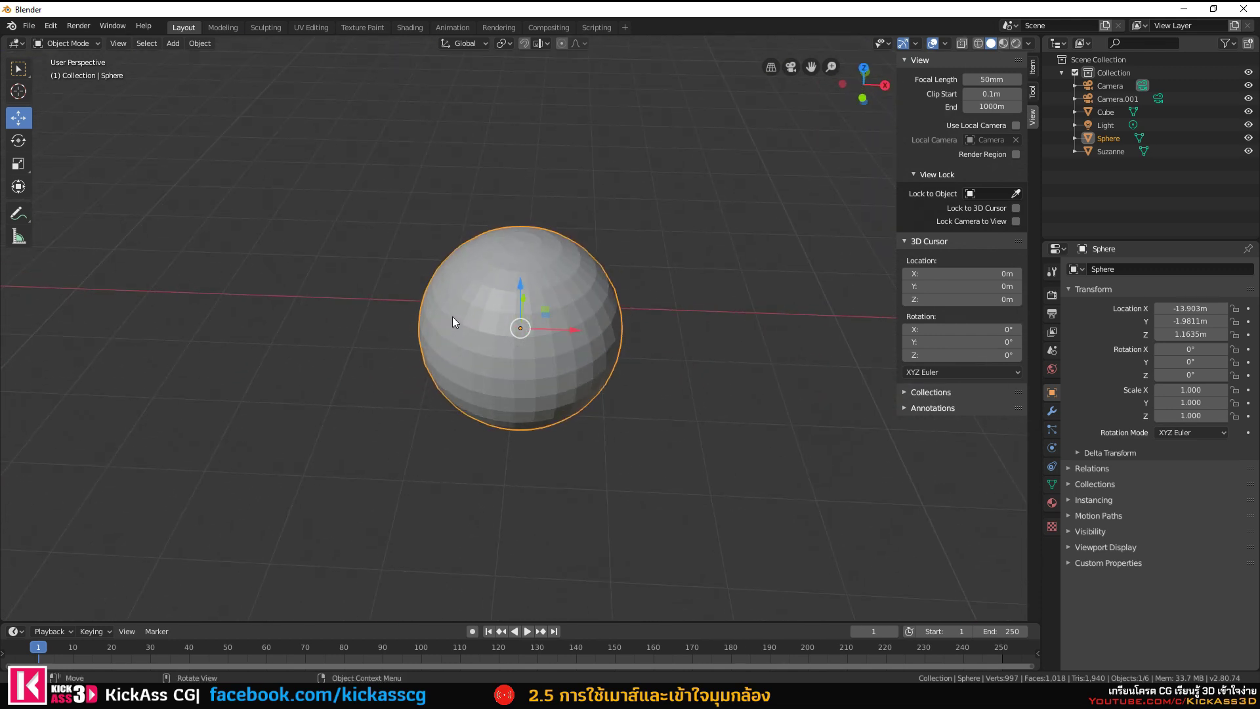
scroll(453, 318, "down", 2)
scroll(453, 318, "down", 2)
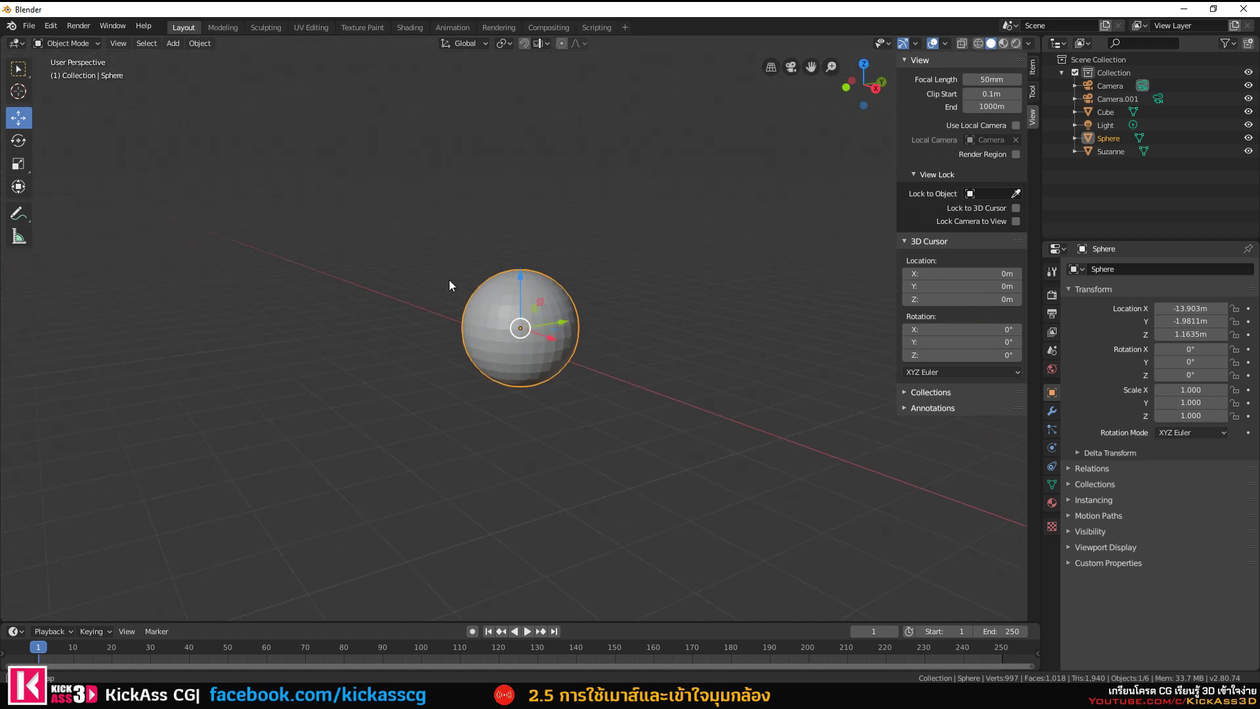
middle_click_drag(449, 280, 564, 304)
scroll(565, 305, "down", 3)
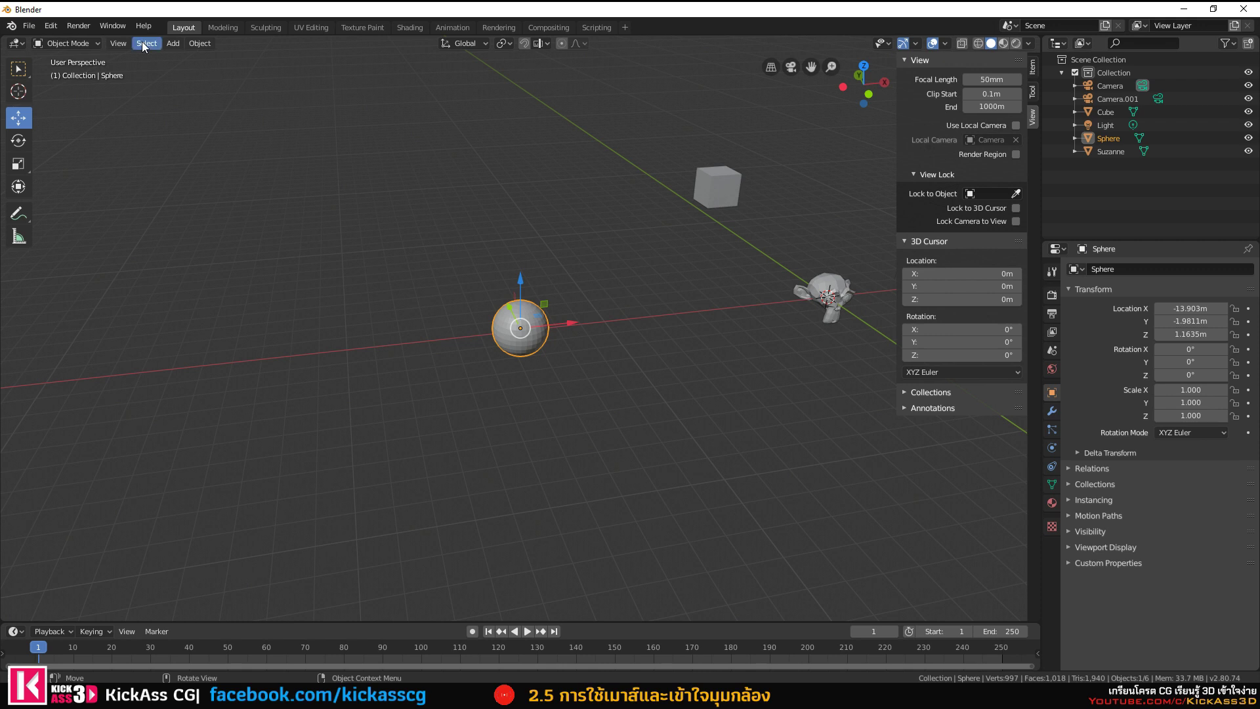
Toggle the viewport between perspective and orthographic projection several times while orbiting.
left_click(123, 45)
mouse_move(755, 332)
middle_mouse_down()
mouse_move(692, 323)
mouse_move(659, 301)
mouse_move(680, 324)
mouse_move(585, 290)
mouse_move(542, 329)
mouse_move(499, 336)
middle_mouse_up()
scroll(479, 340, "up", 3)
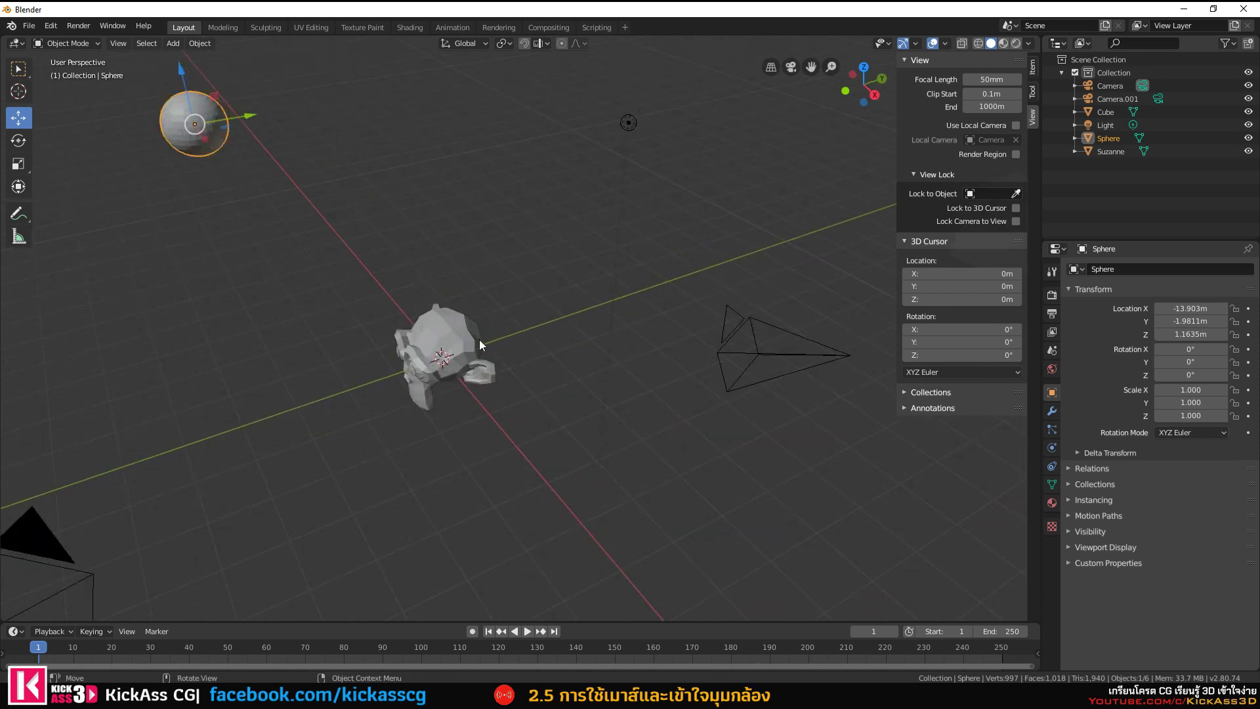
left_click(771, 69)
left_click(771, 68)
middle_click_drag(496, 314, 543, 295, "shift")
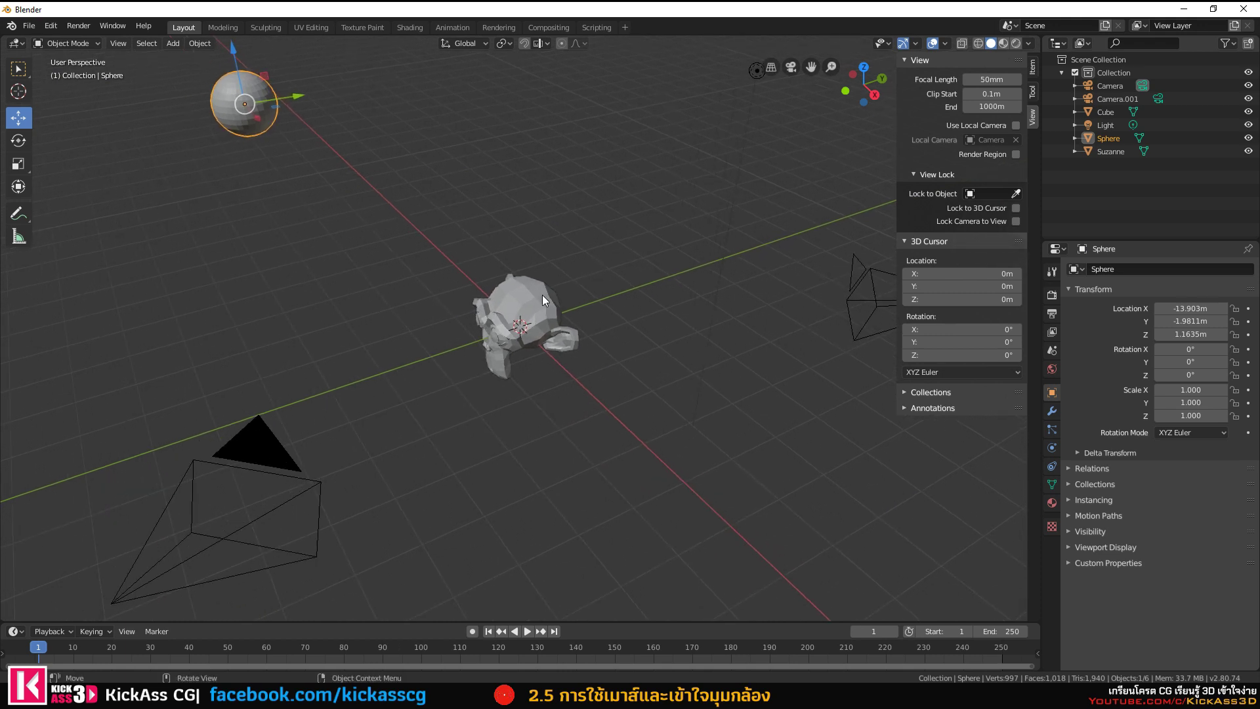
left_click(771, 65)
left_click(772, 67)
left_click(772, 67)
left_click(772, 67)
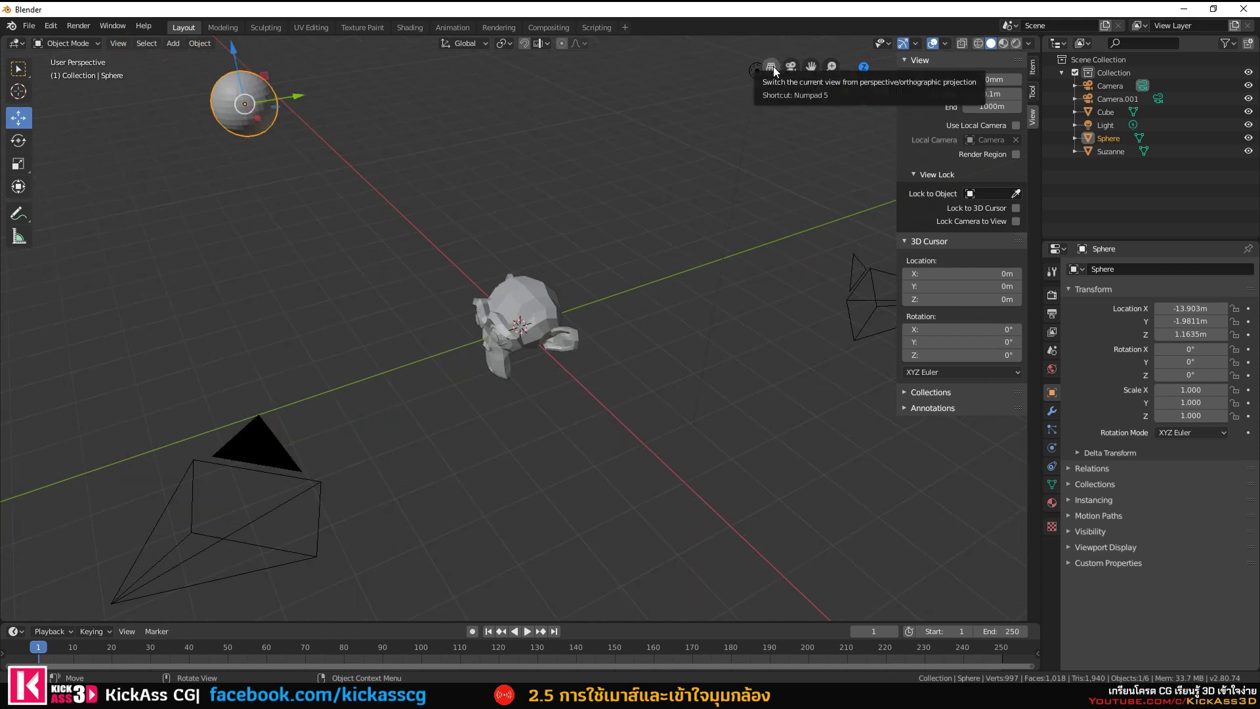
left_click(772, 66)
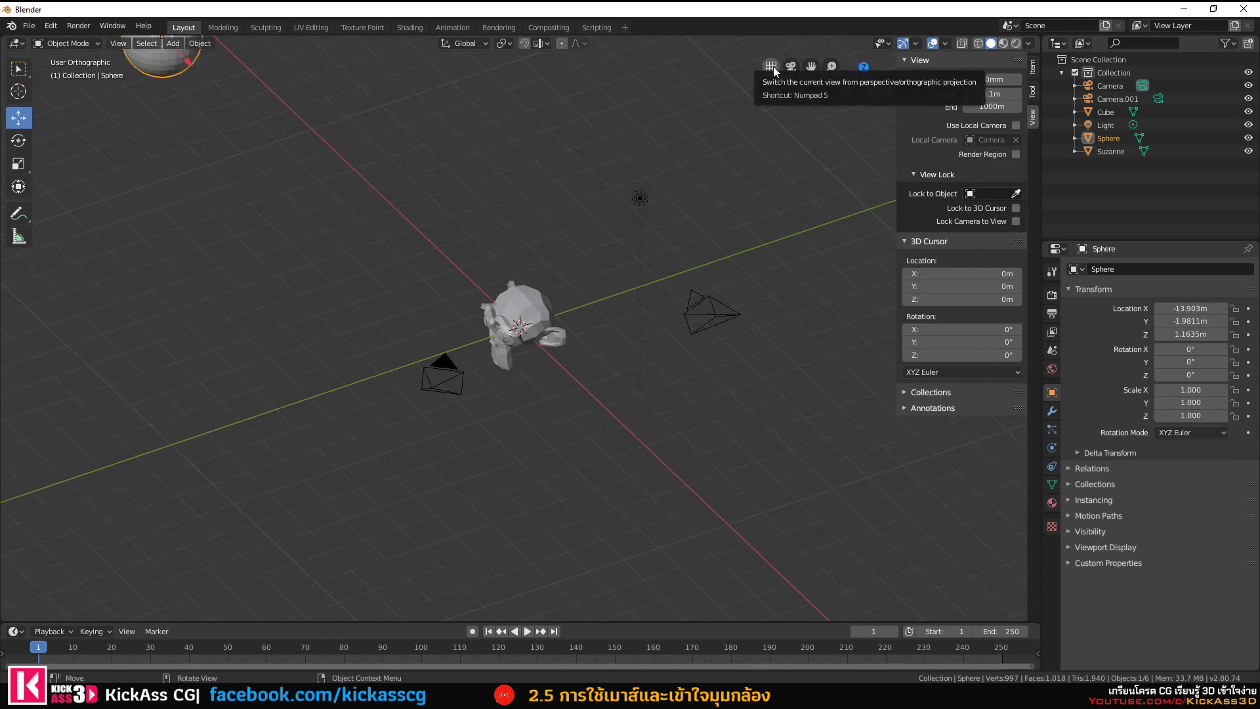
left_click(772, 66)
Switch to orthographic projection and use Frame All to fit the whole scene.
left_click(125, 46)
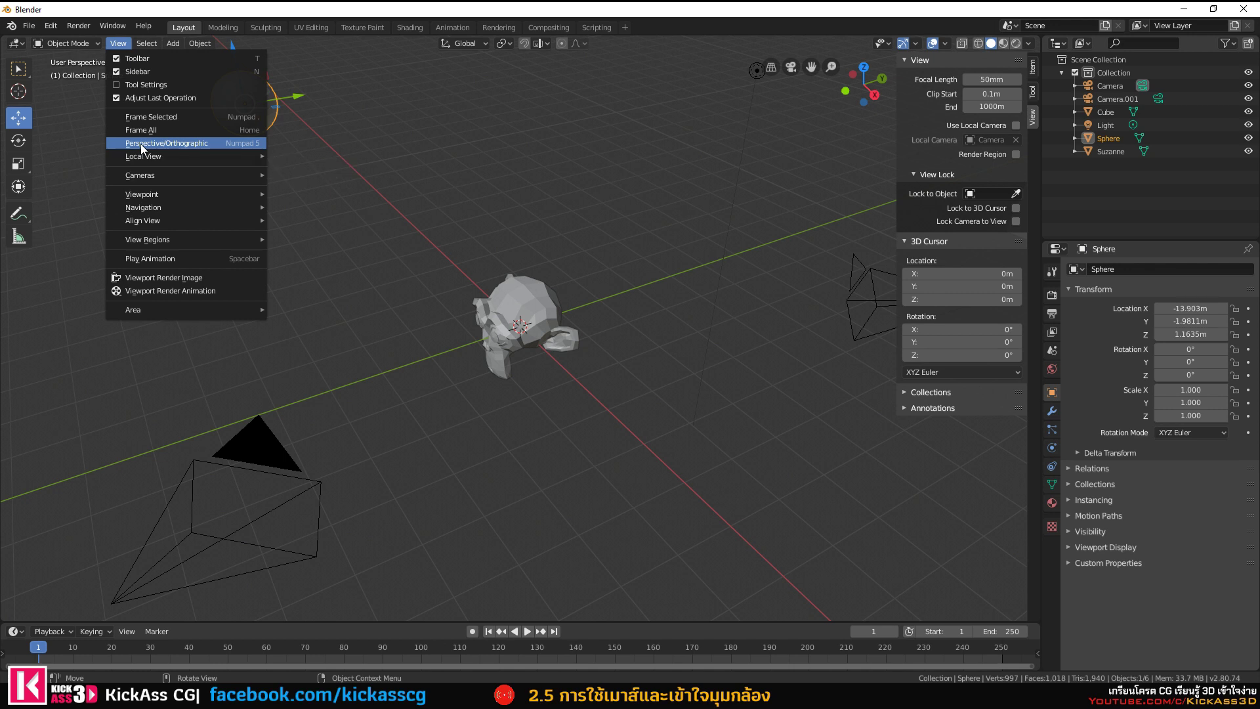
left_click(140, 144)
left_click(121, 46)
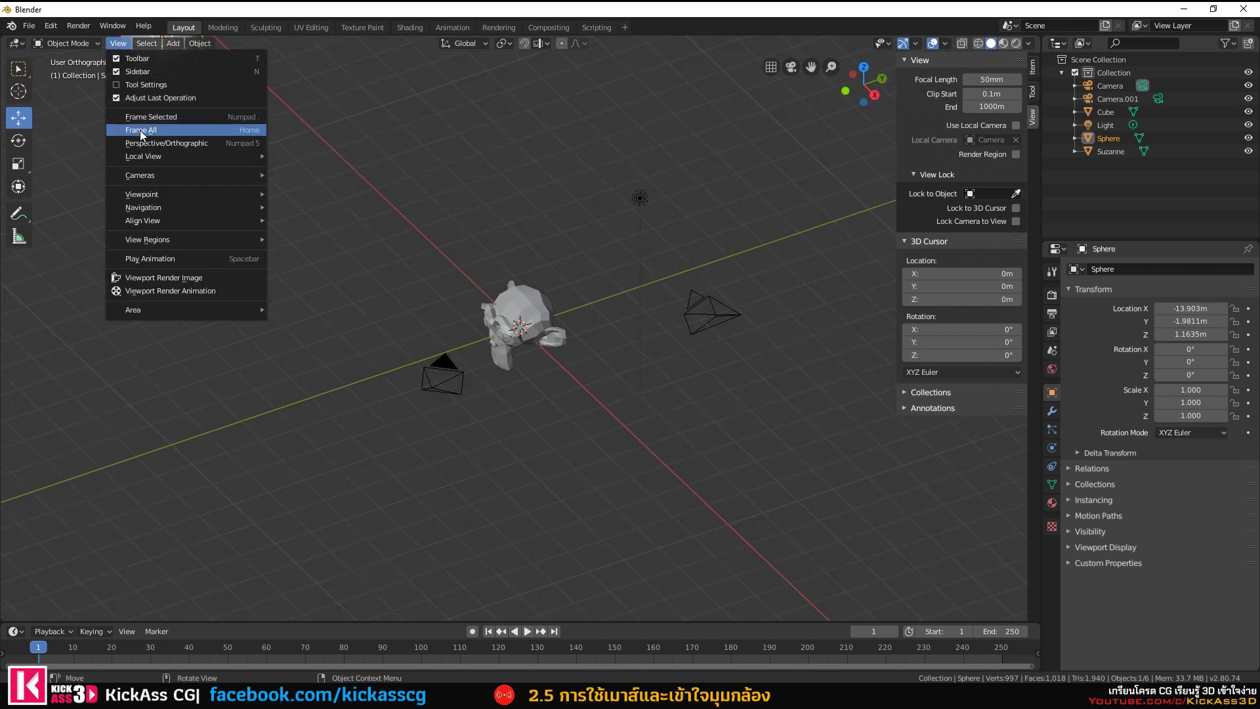
left_click(140, 130)
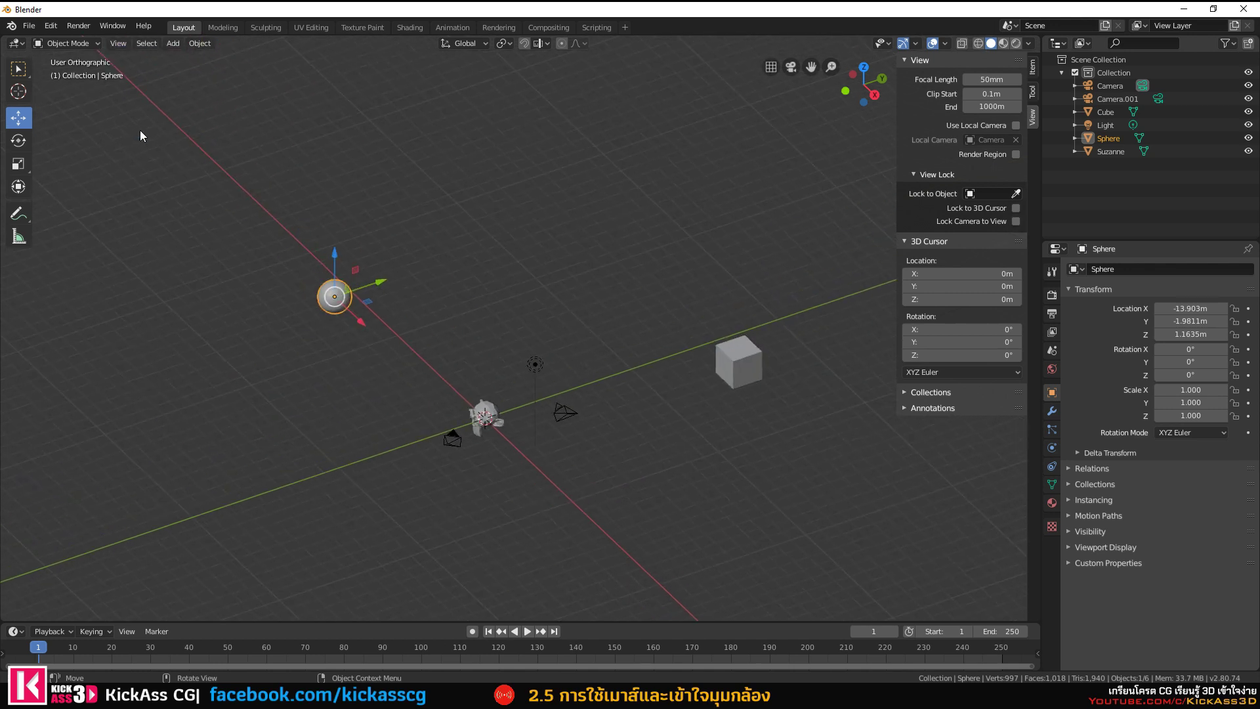
Switch to the Top viewpoint and adjust the zoom.
left_click(124, 44)
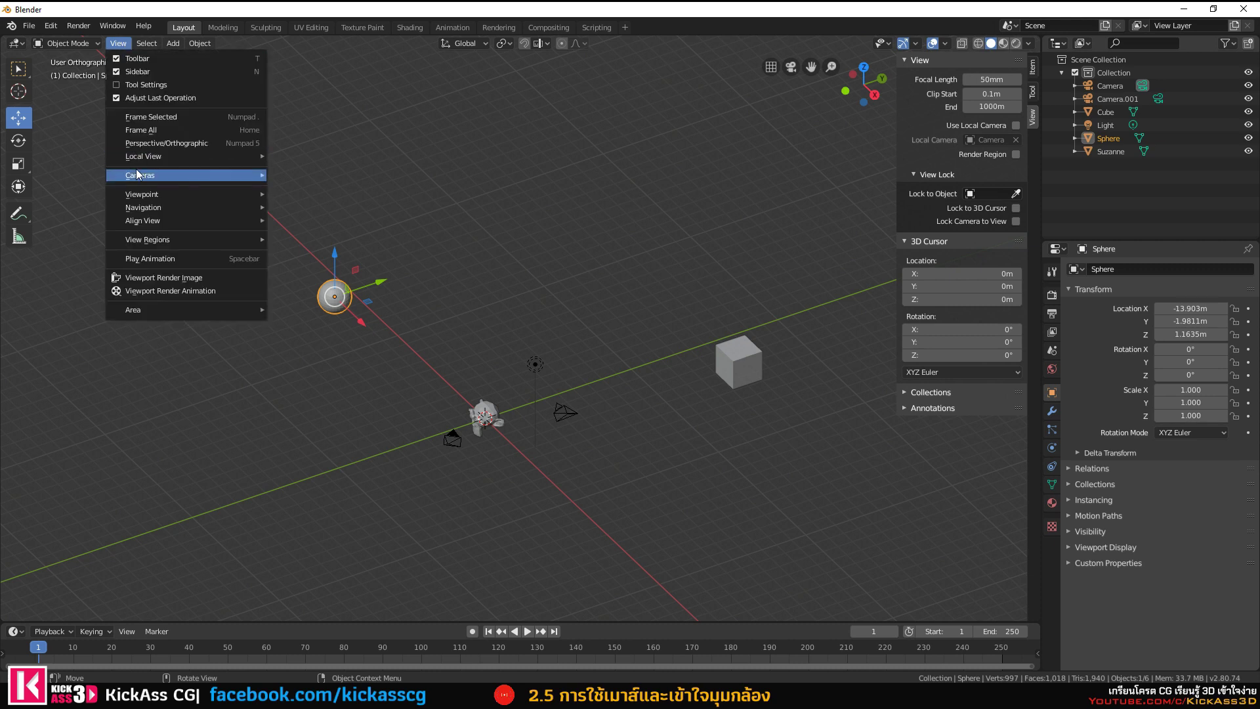
mouse_move(142, 194)
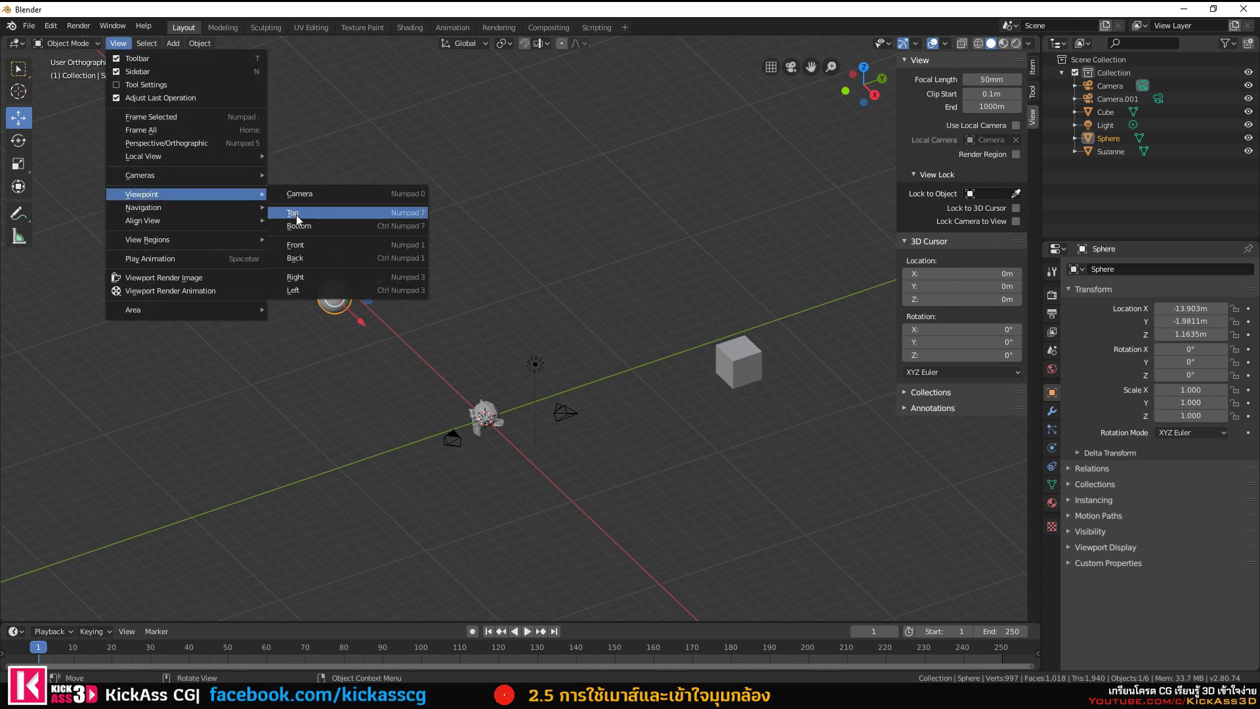
left_click(297, 215)
scroll(629, 395, "up", 2)
scroll(627, 395, "up", 4)
scroll(628, 395, "down", 6)
scroll(628, 395, "up", 3)
scroll(626, 392, "down", 4)
scroll(626, 392, "down", 4)
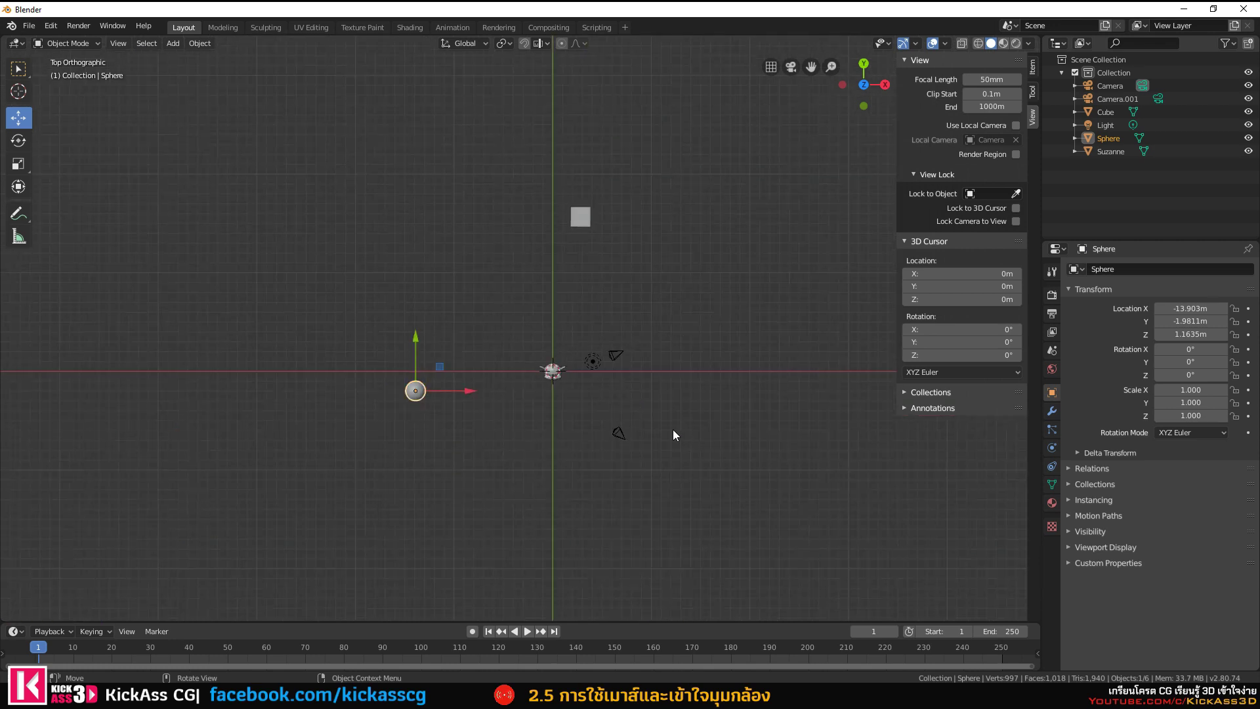
Frame the view on Suzanne, then zoom out until all objects are visible.
left_click(550, 370)
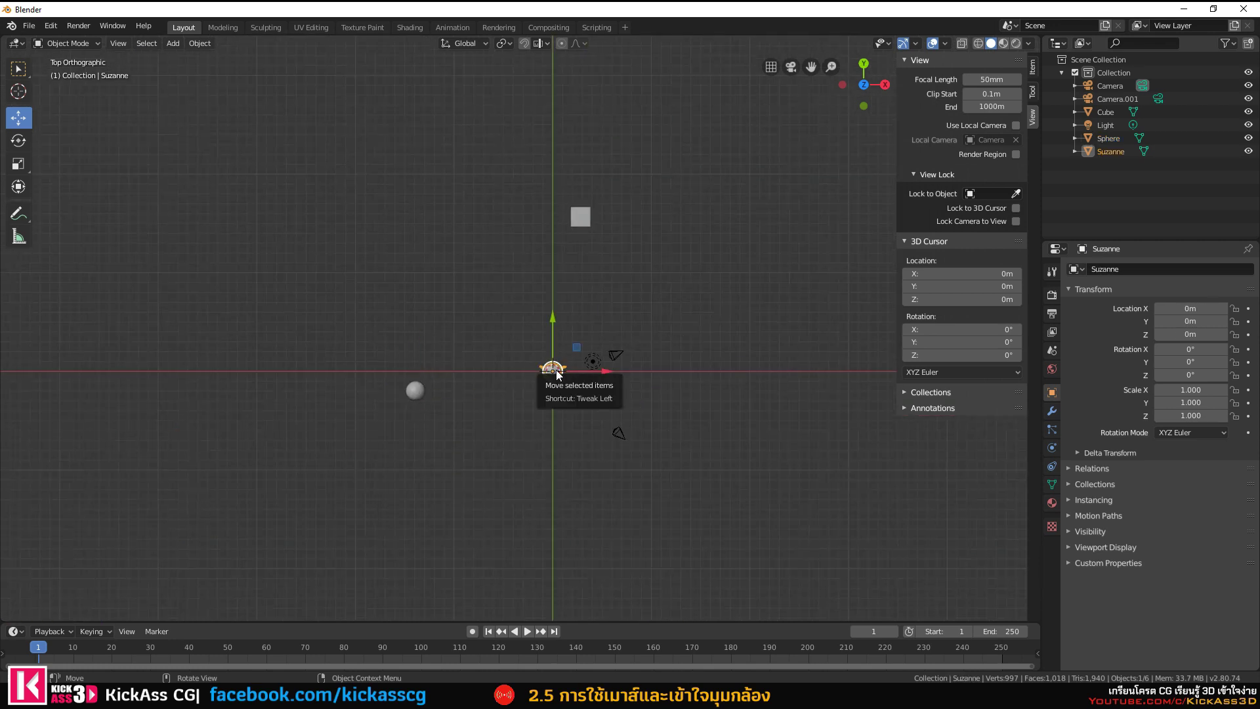
left_click(121, 44)
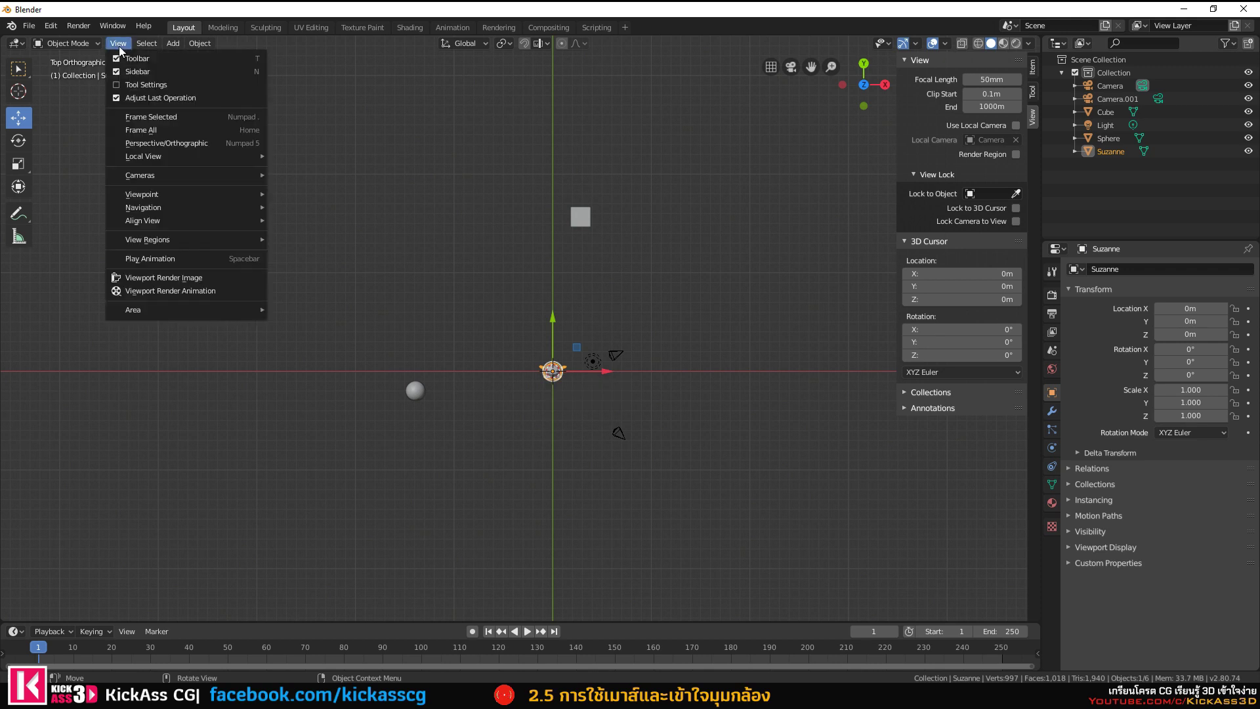
left_click(151, 117)
scroll(549, 357, "down", 6)
scroll(549, 357, "down", 3)
scroll(549, 357, "down", 1)
scroll(548, 357, "up", 5)
scroll(549, 357, "down", 9)
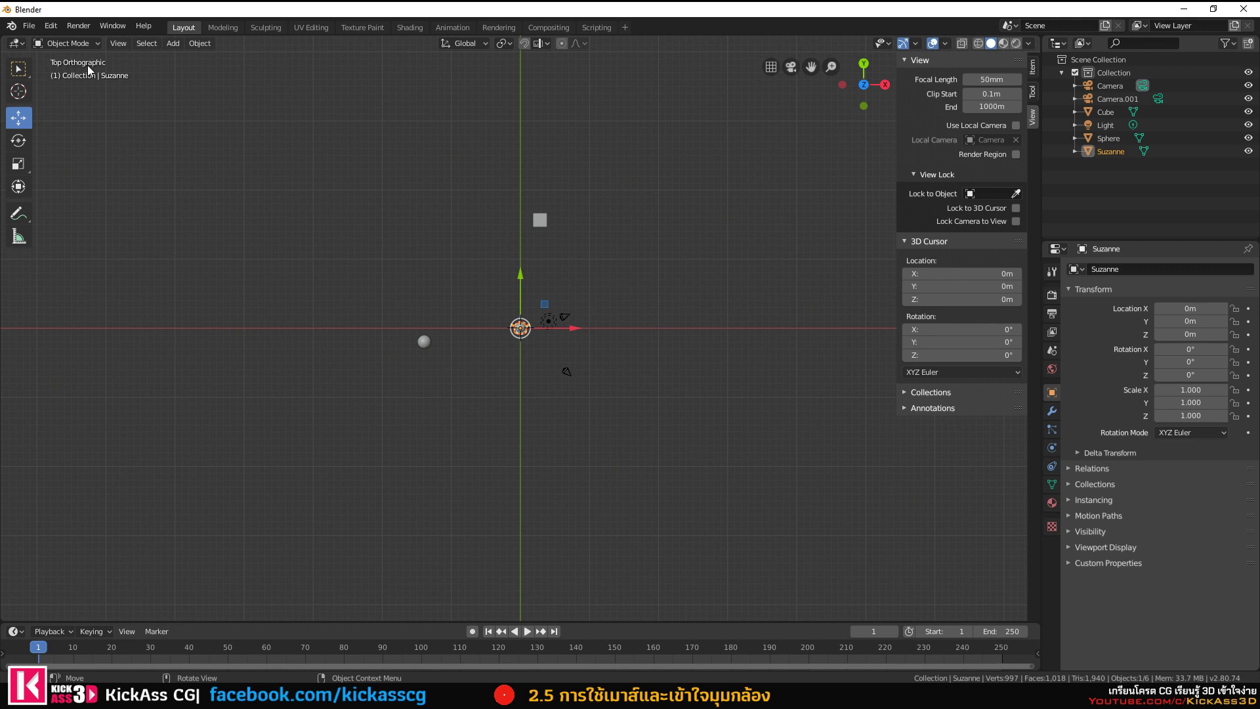
Switch the top view to perspective, then back to orthographic.
left_click(122, 43)
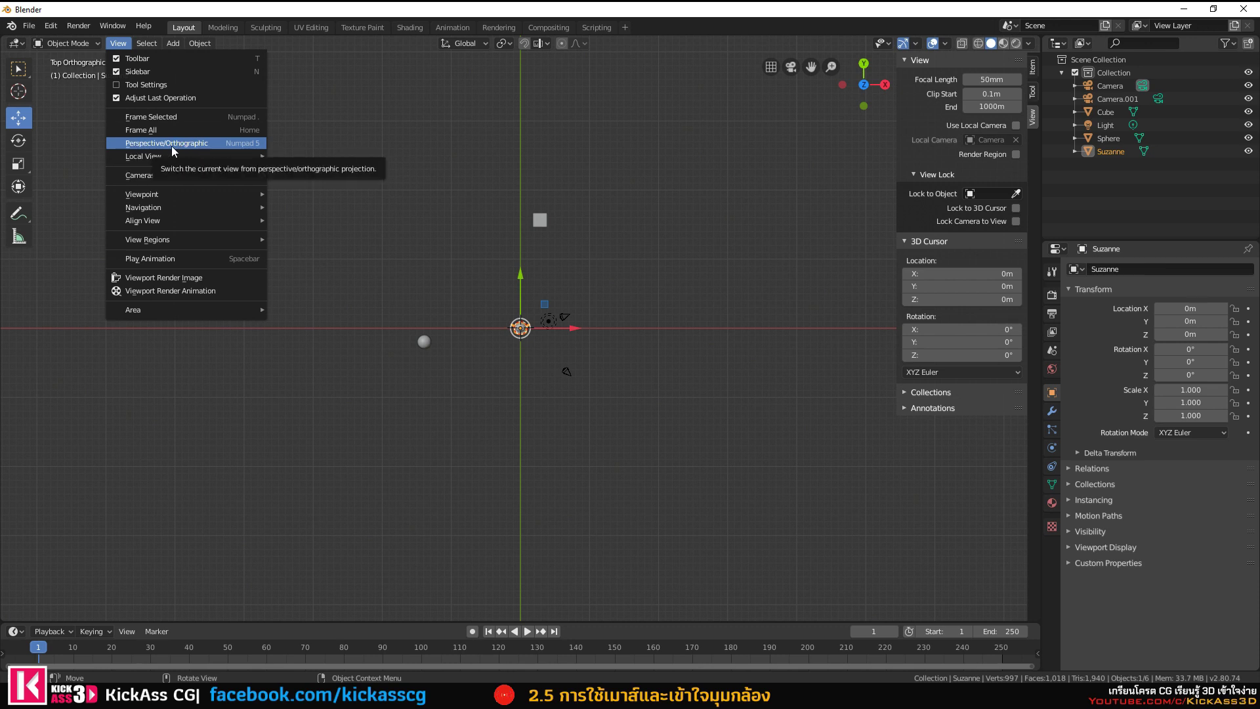
left_click(148, 143)
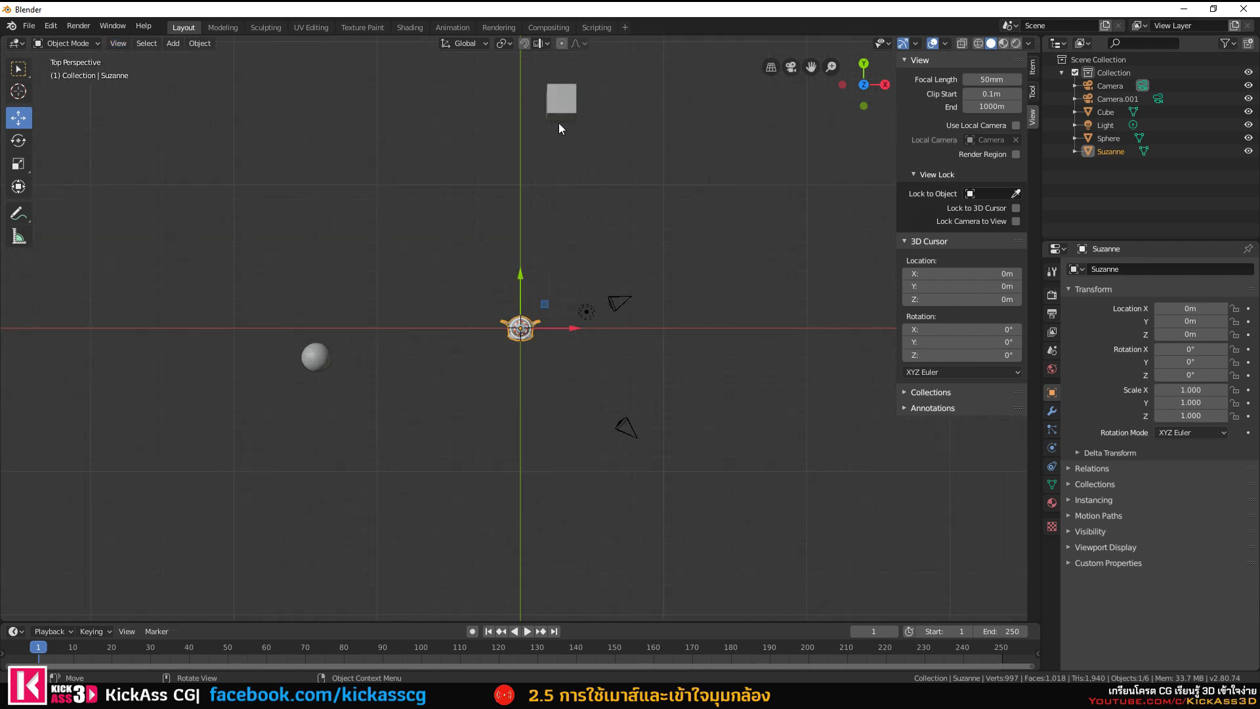
left_click(770, 65)
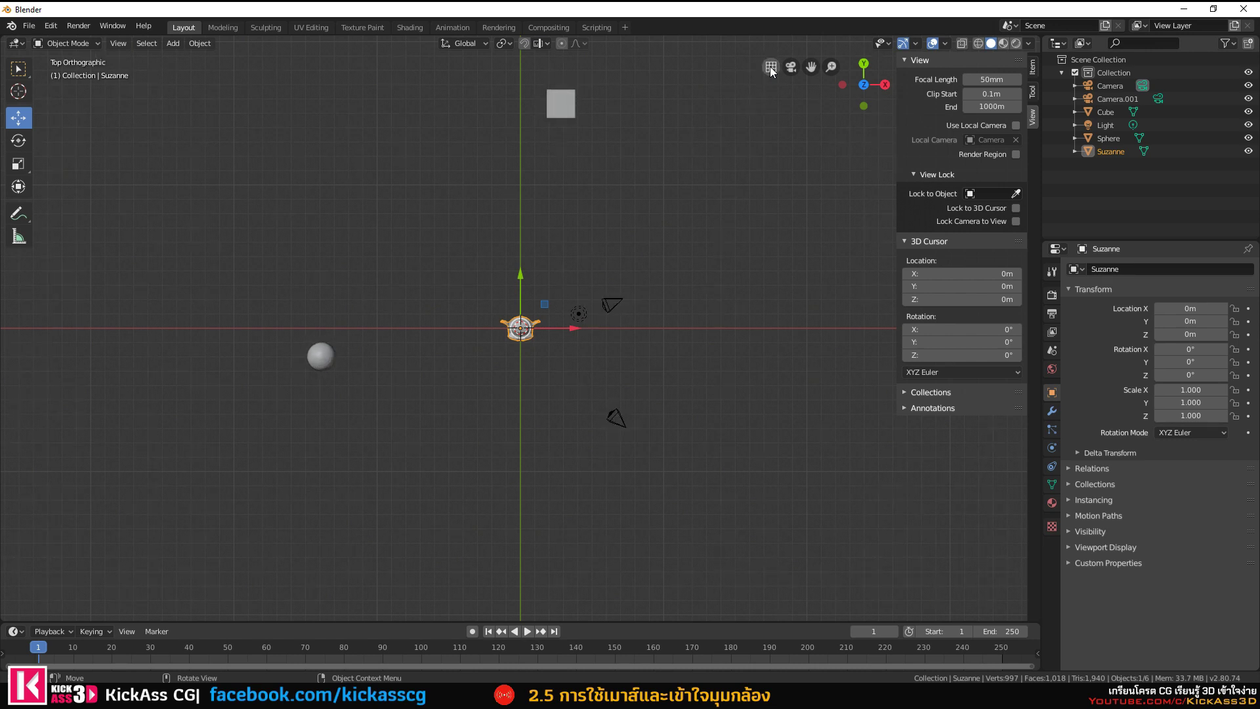
Orbit to an angled view of the whole scene and adjust the zoom.
middle_click_drag(703, 238, 696, 284)
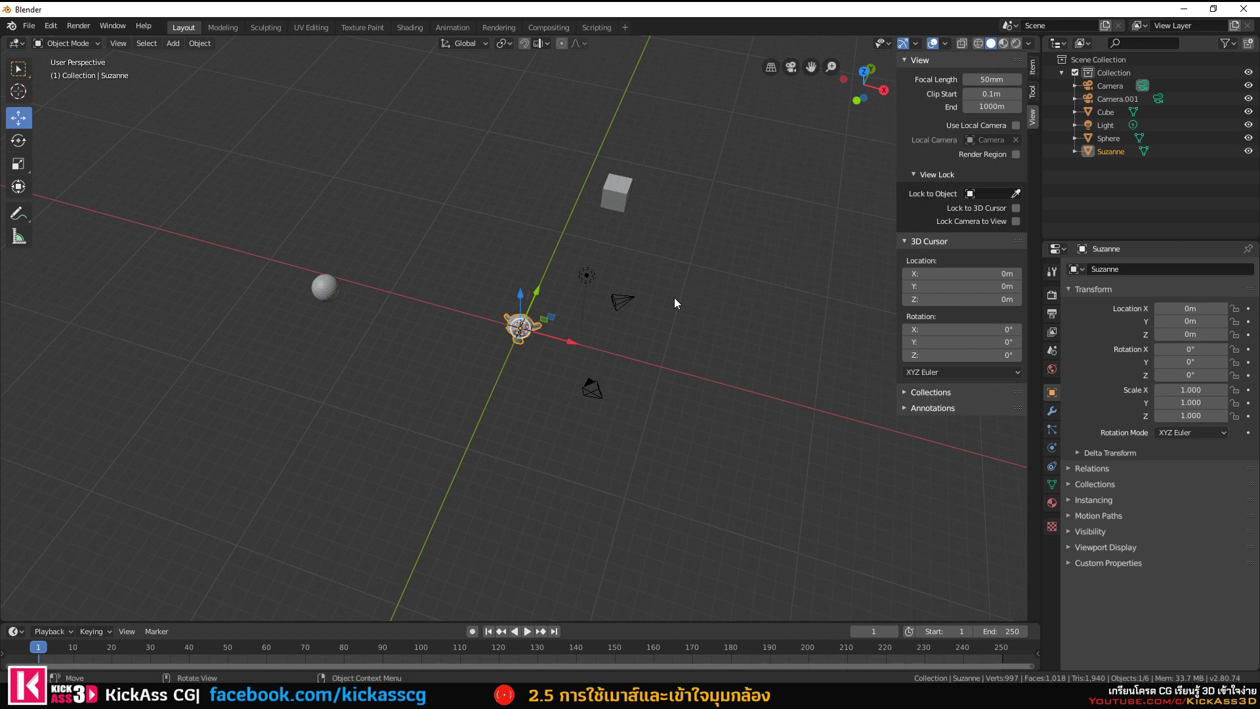
scroll(675, 298, "up", 4)
scroll(675, 297, "down", 4)
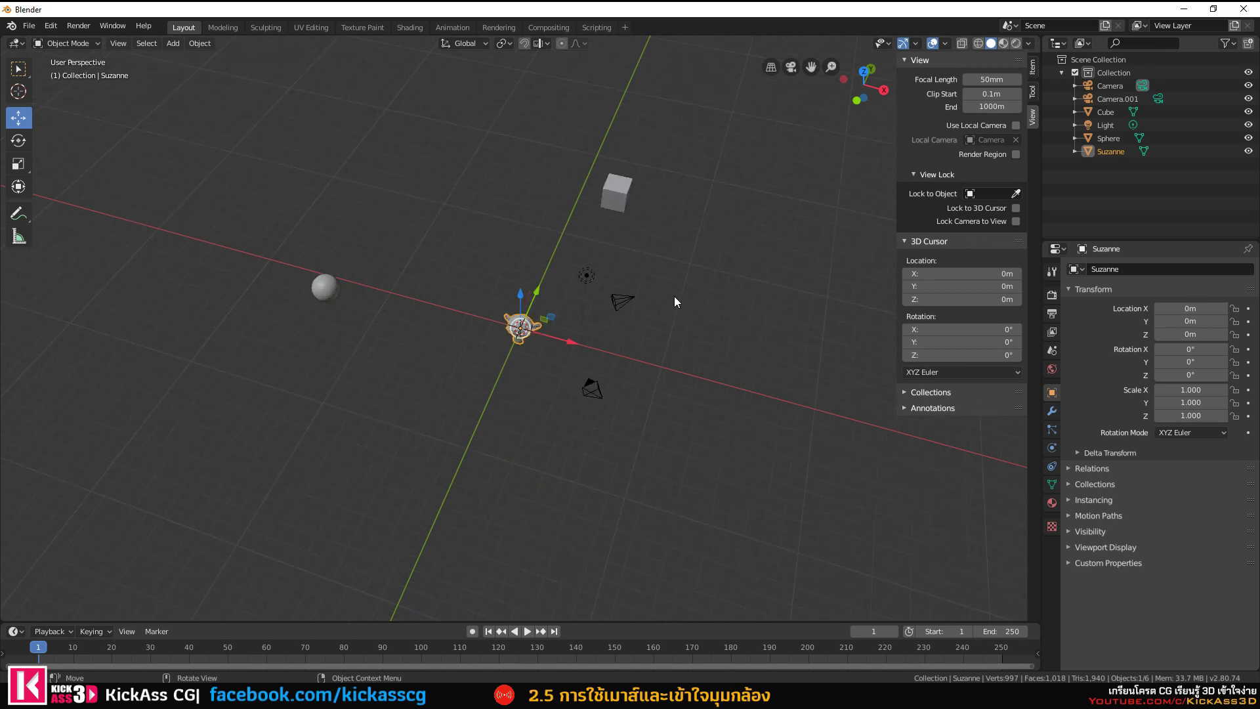